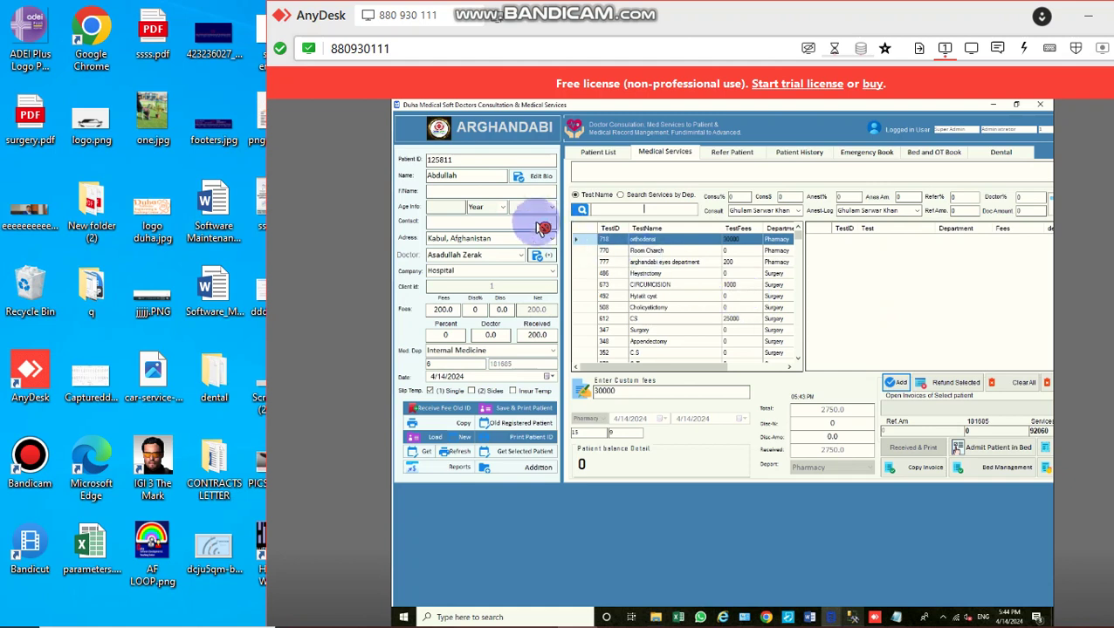
Step: Replace the patient name with 'new patientf', set gender to m and enter a contact number
double_click(474, 183)
text(new patient)
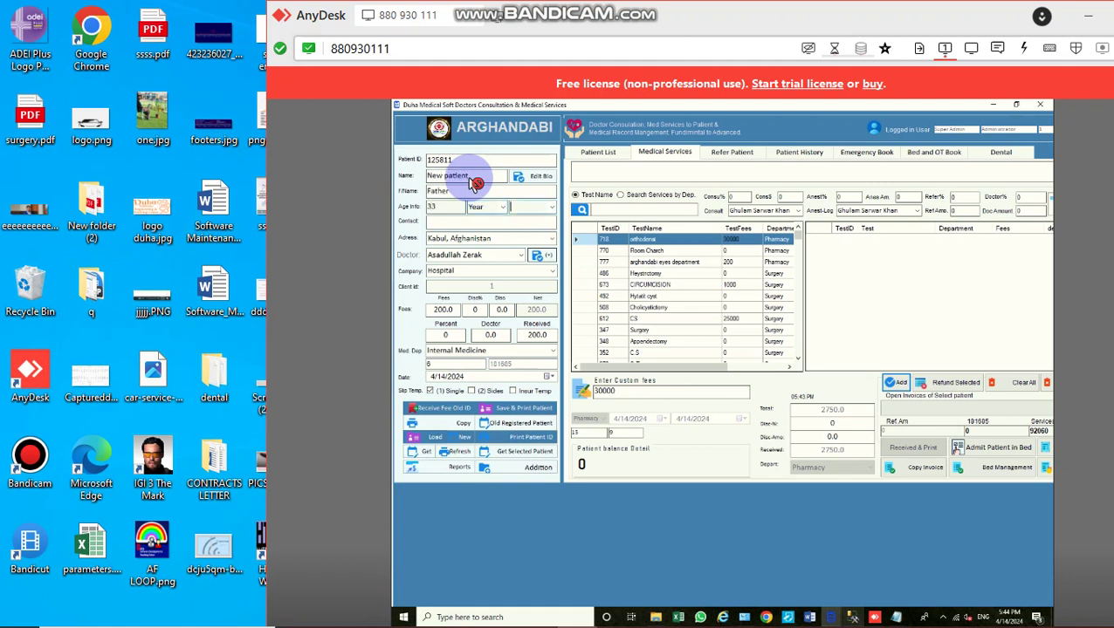
text(f)
click(548, 209)
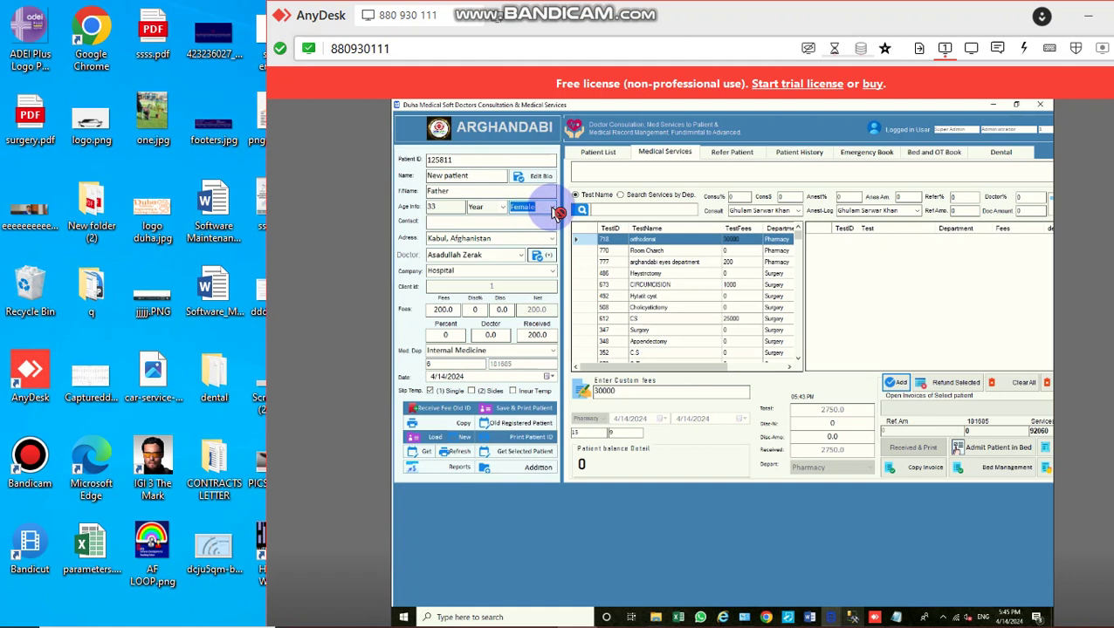
text(m)
click(485, 225)
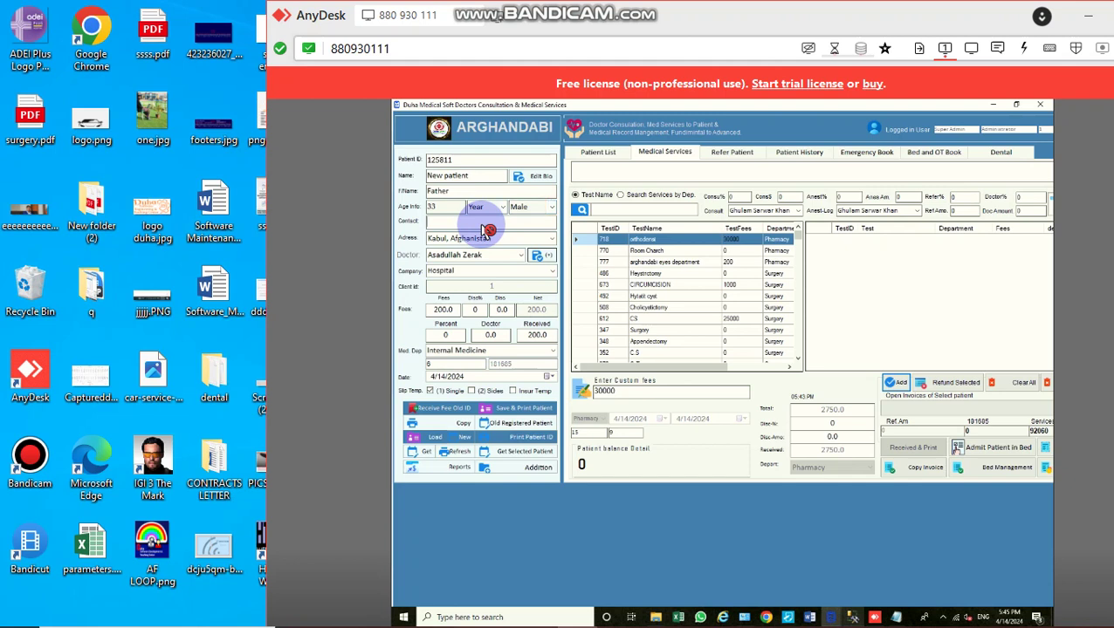
text(0666666)
key(Return)
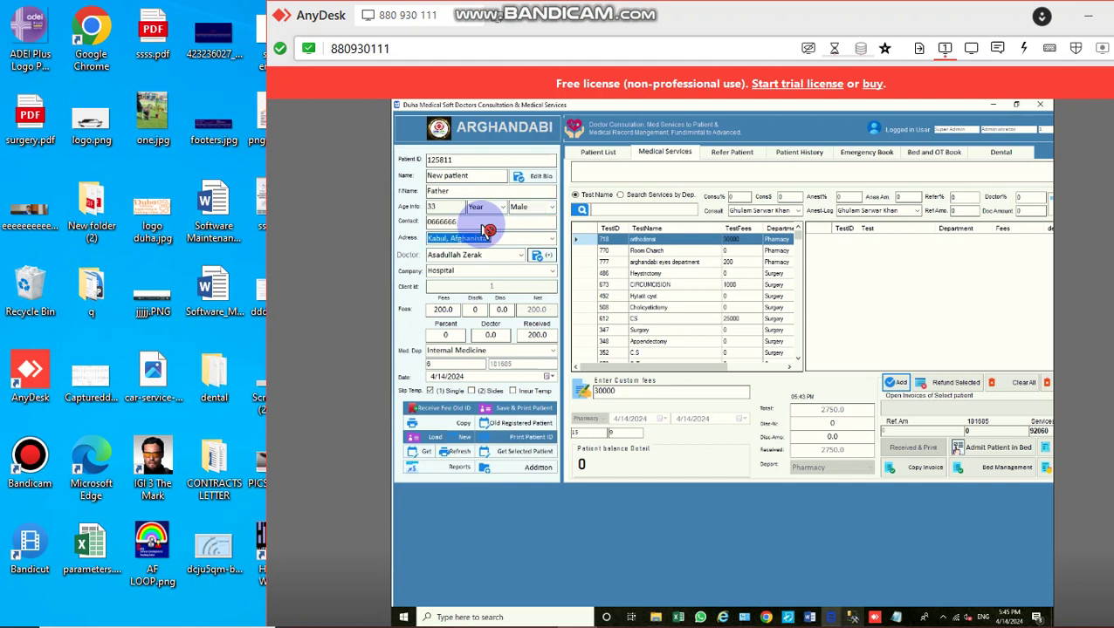
key(Return)
Step: Assign a different doctor and save and print the patient's registration
click(474, 256)
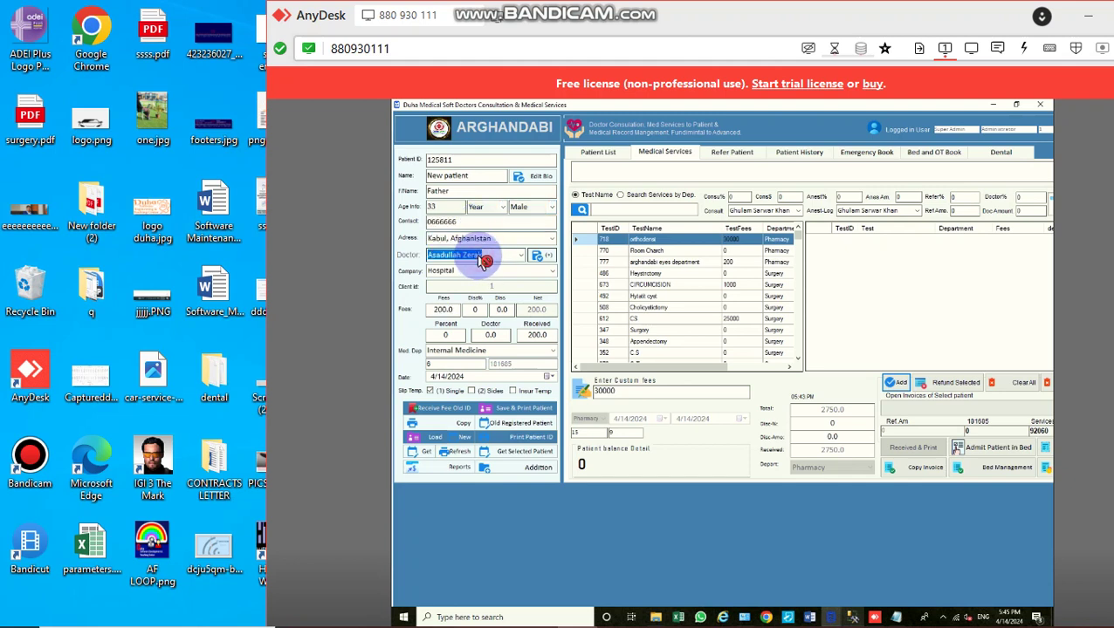
click(447, 314)
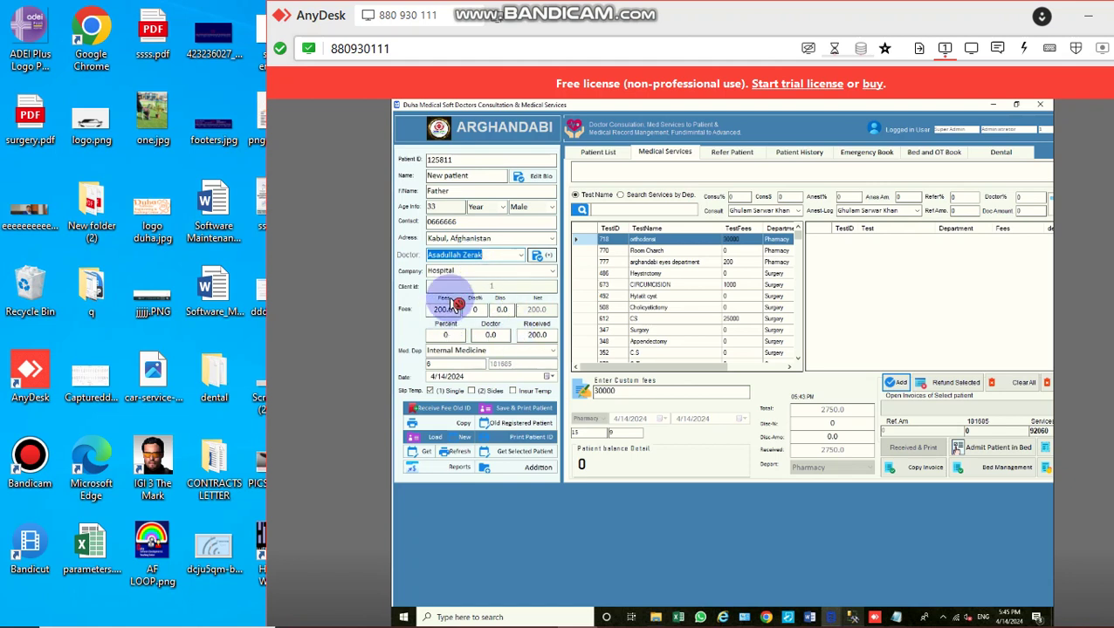
scroll(446, 324, down, 1)
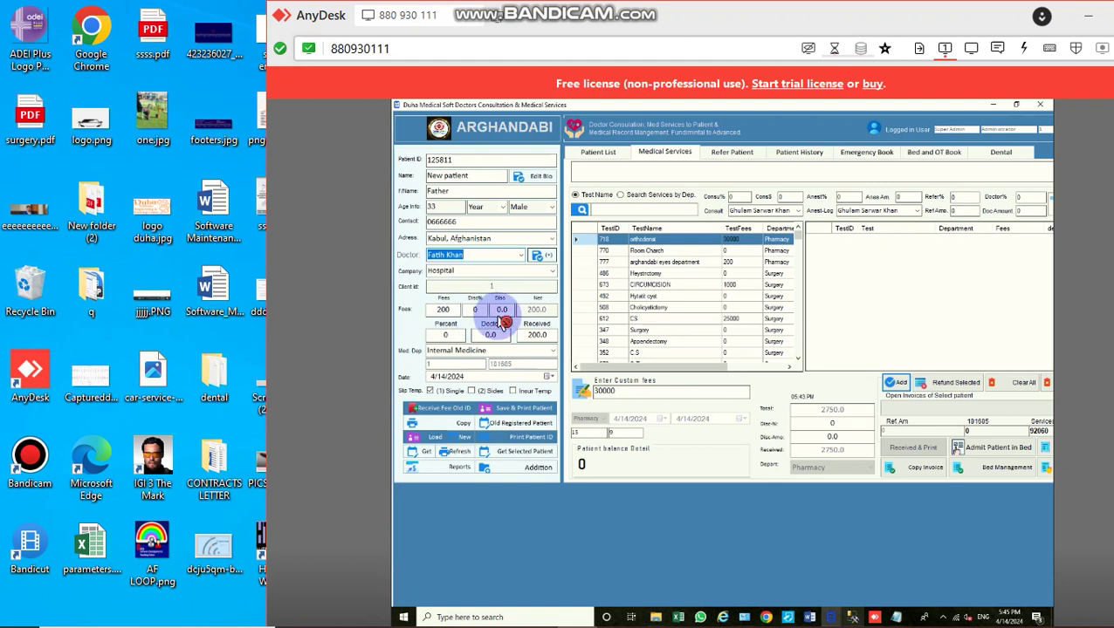
click(518, 409)
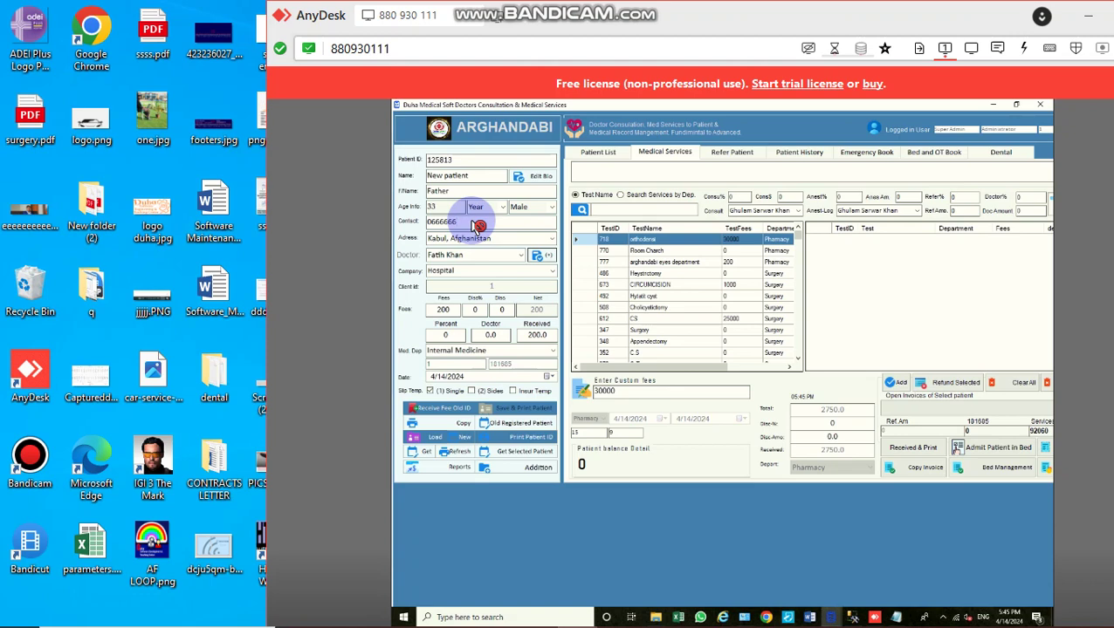
Step: Open the dbo.Patient table's design in SQL Server Management Studio
click(859, 618)
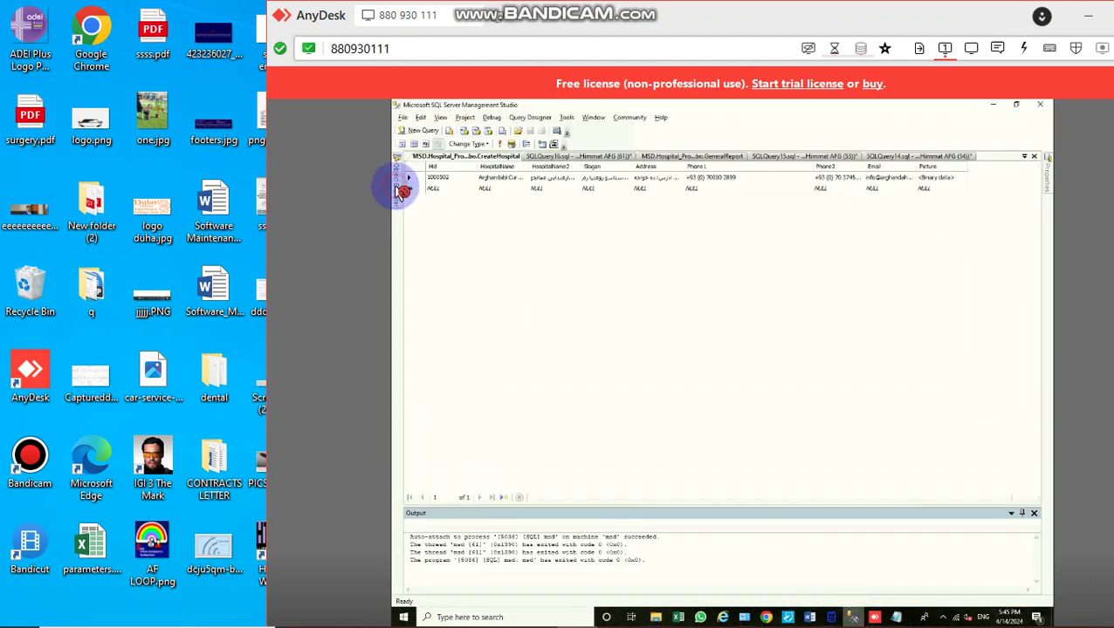
mouse_move(399, 183)
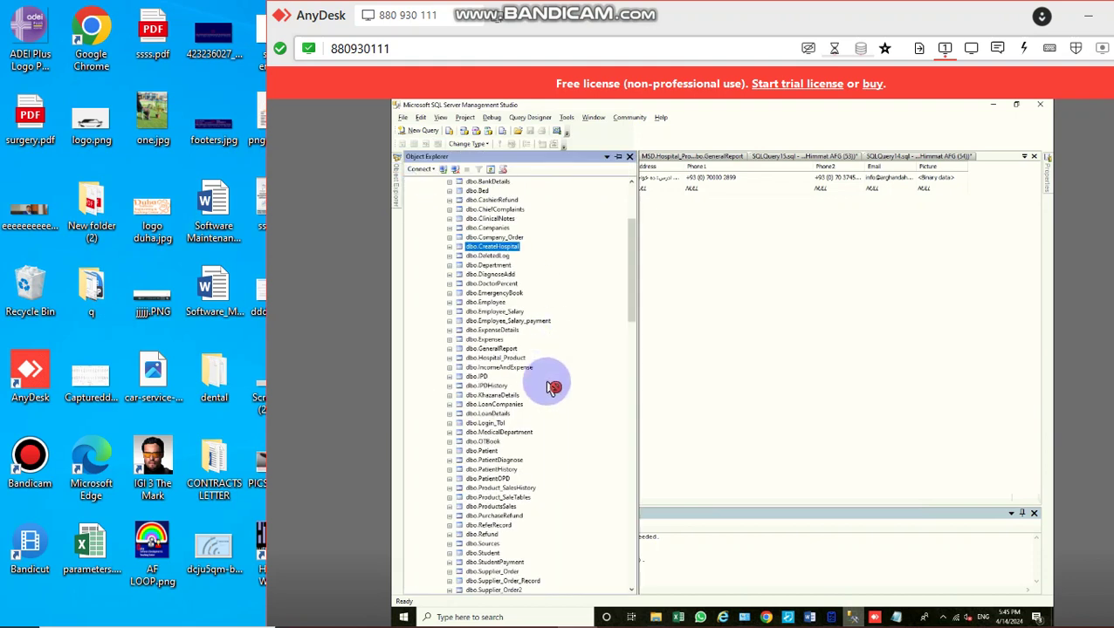
right_click(491, 452)
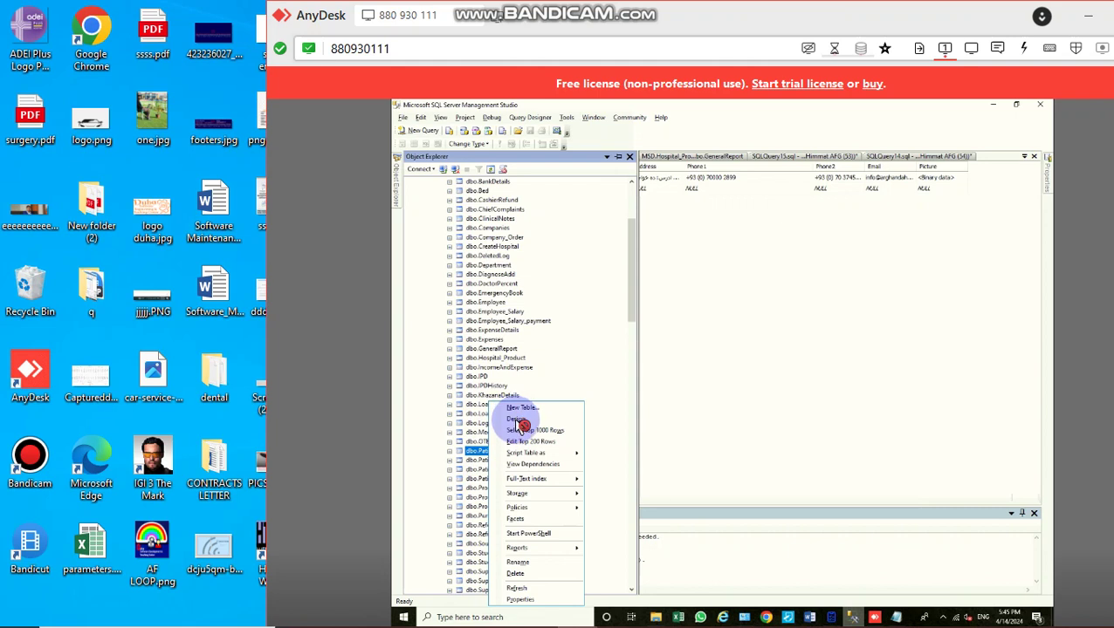
click(520, 423)
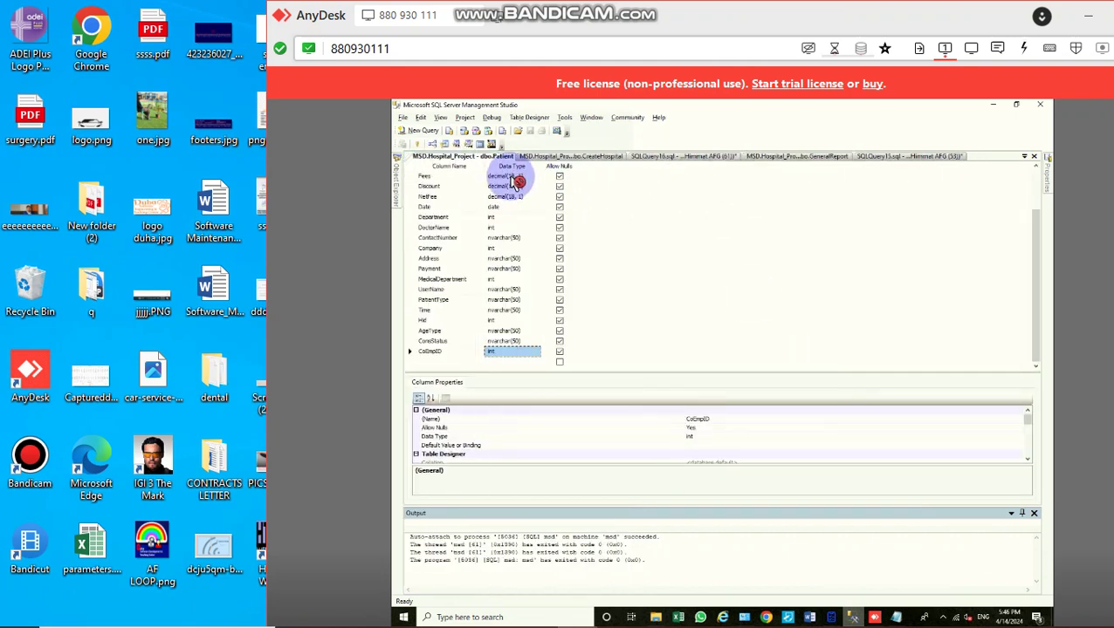
Step: Change Fees, Discount and NetFee to int and save the Patient table, accepting the warnings
click(515, 176)
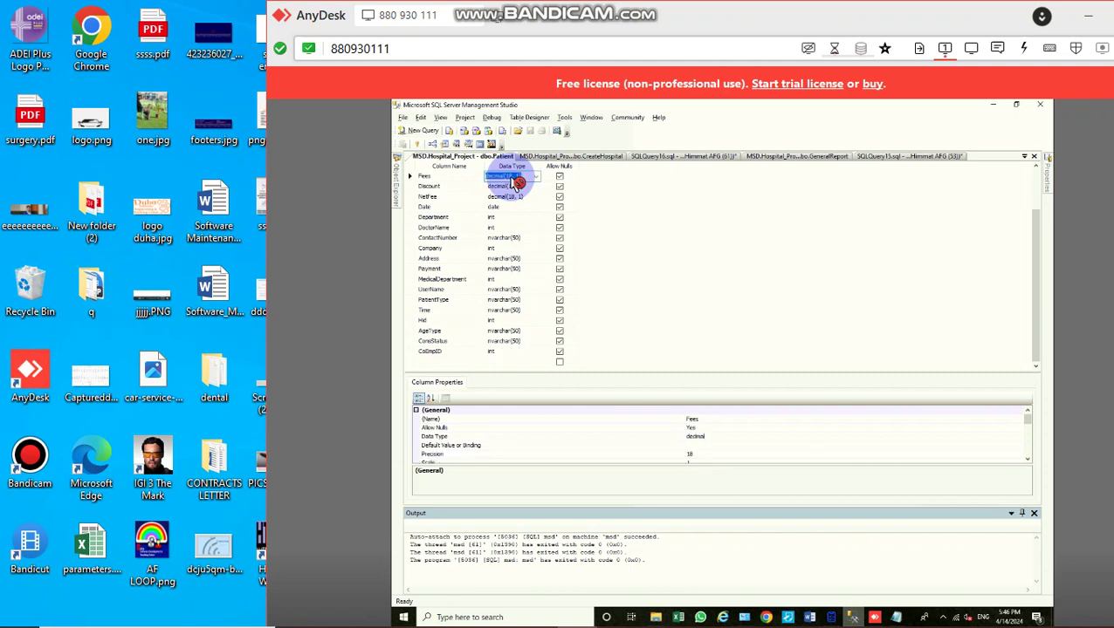
text(int)
click(518, 185)
key(Down)
text(int)
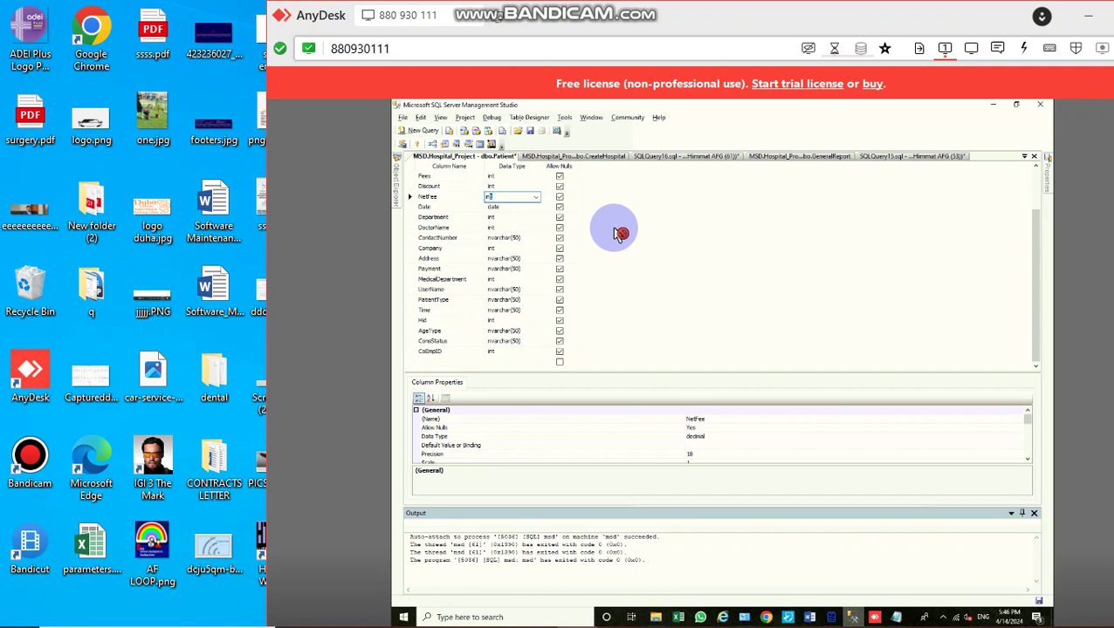
key(ctrl+s)
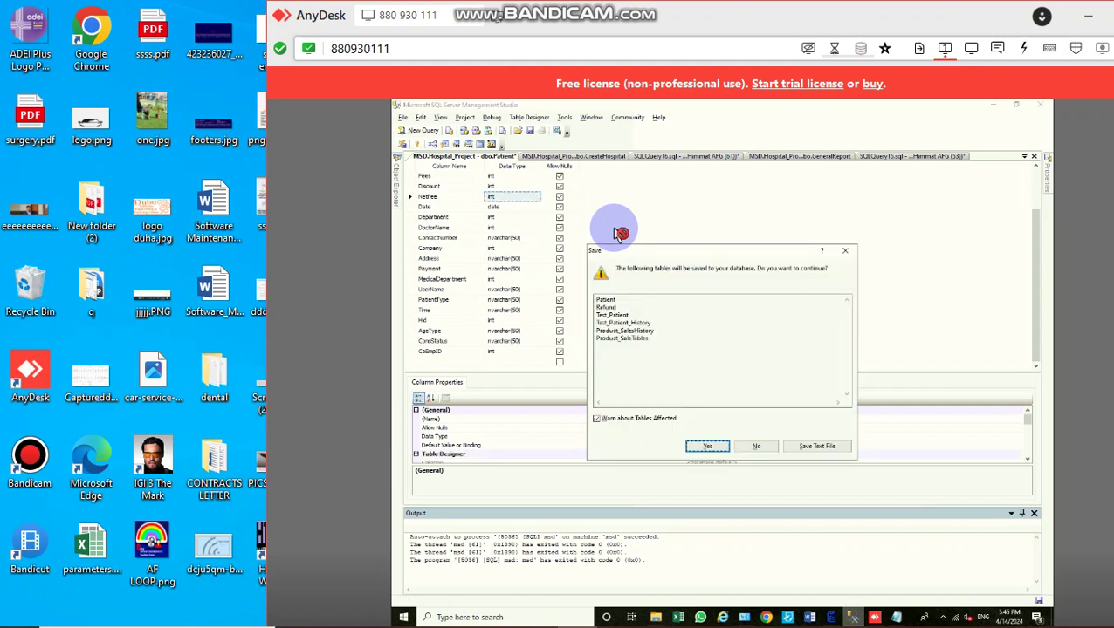
key(Return)
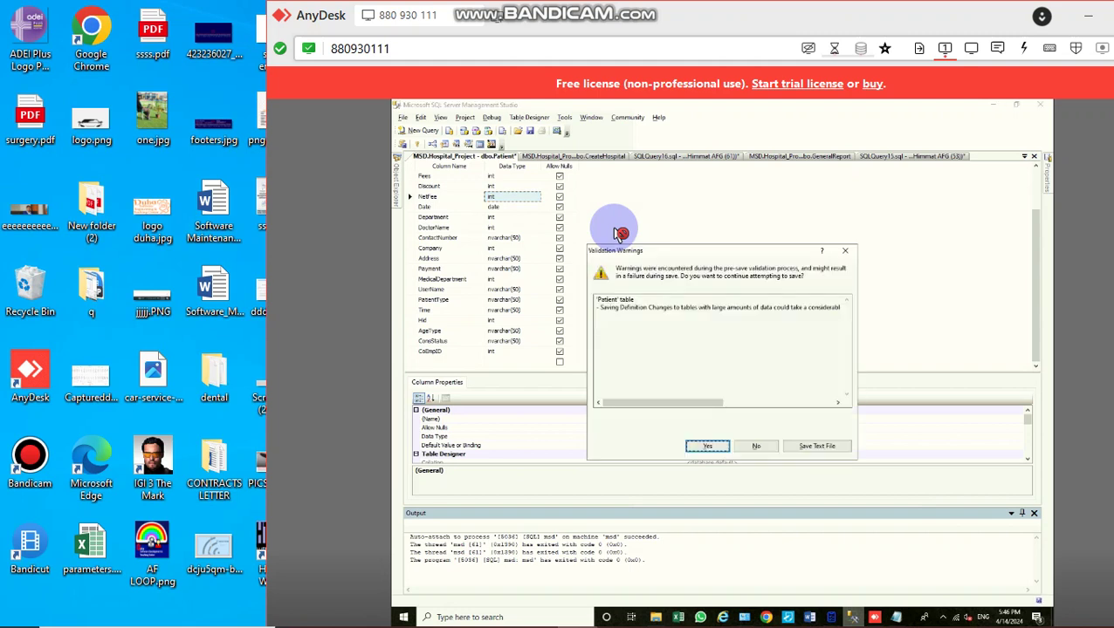
key(Return)
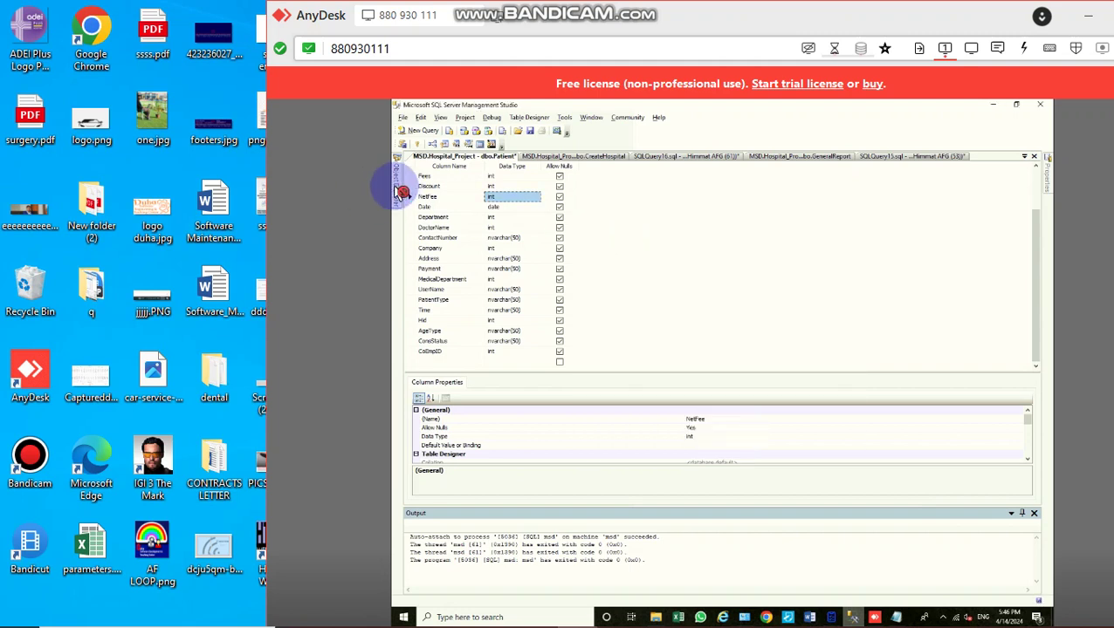
Step: Open Login_Tbl's design to review its columns, then minimize Management Studio
mouse_move(399, 187)
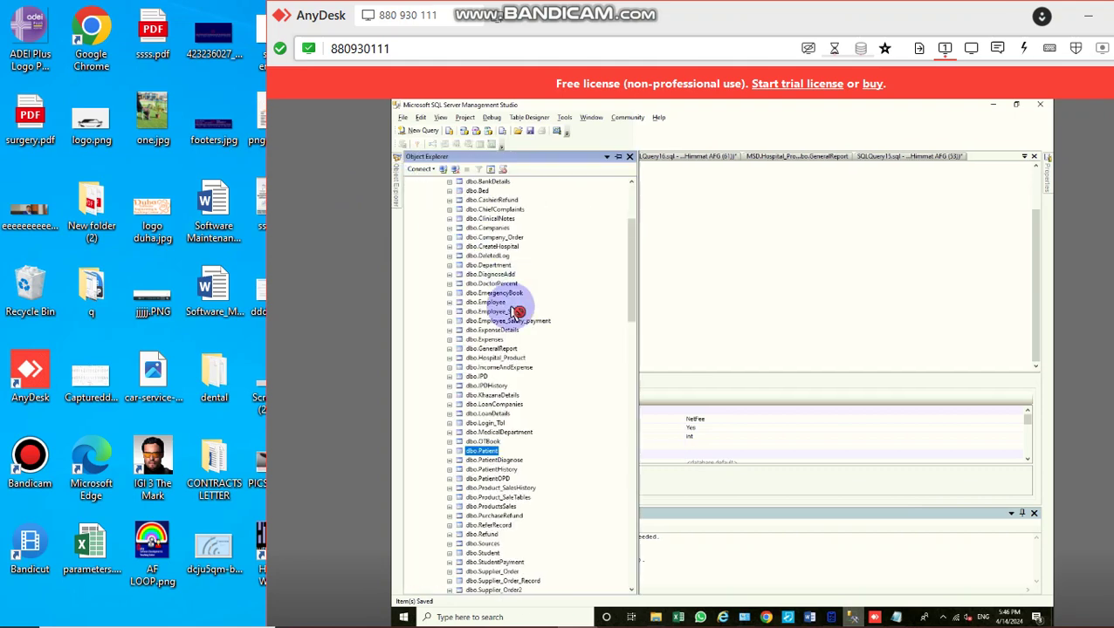
right_click(495, 426)
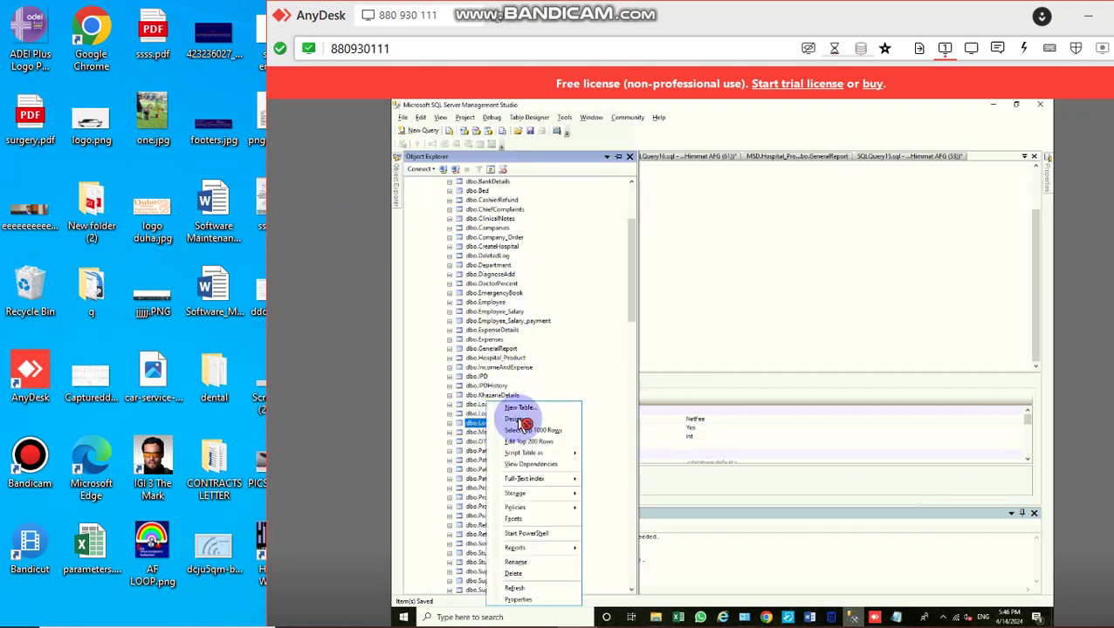
click(517, 421)
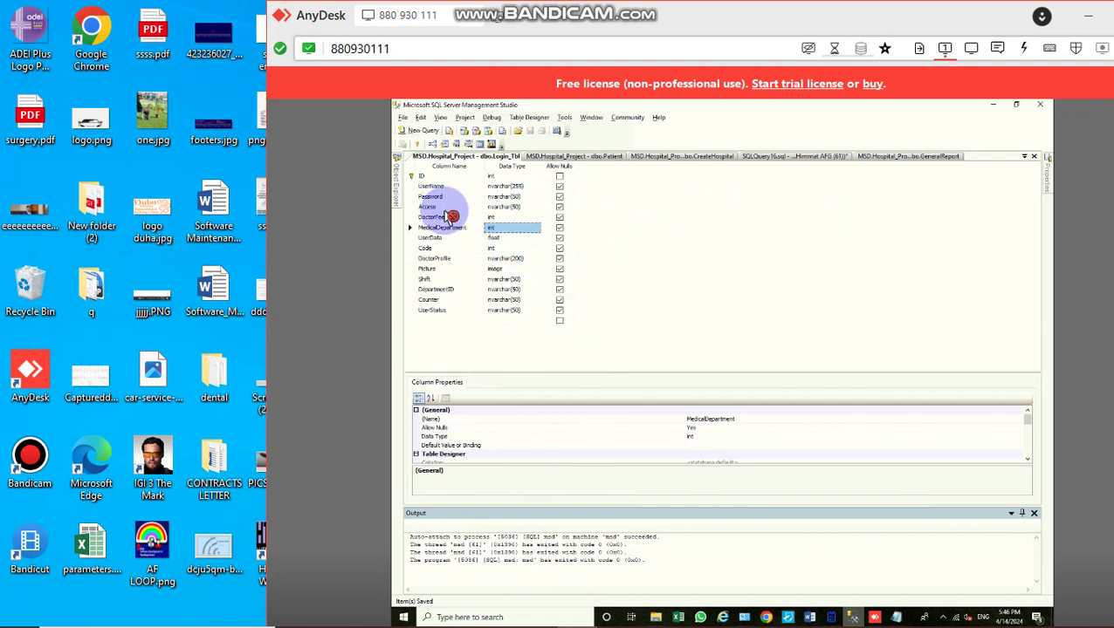
key(Down)
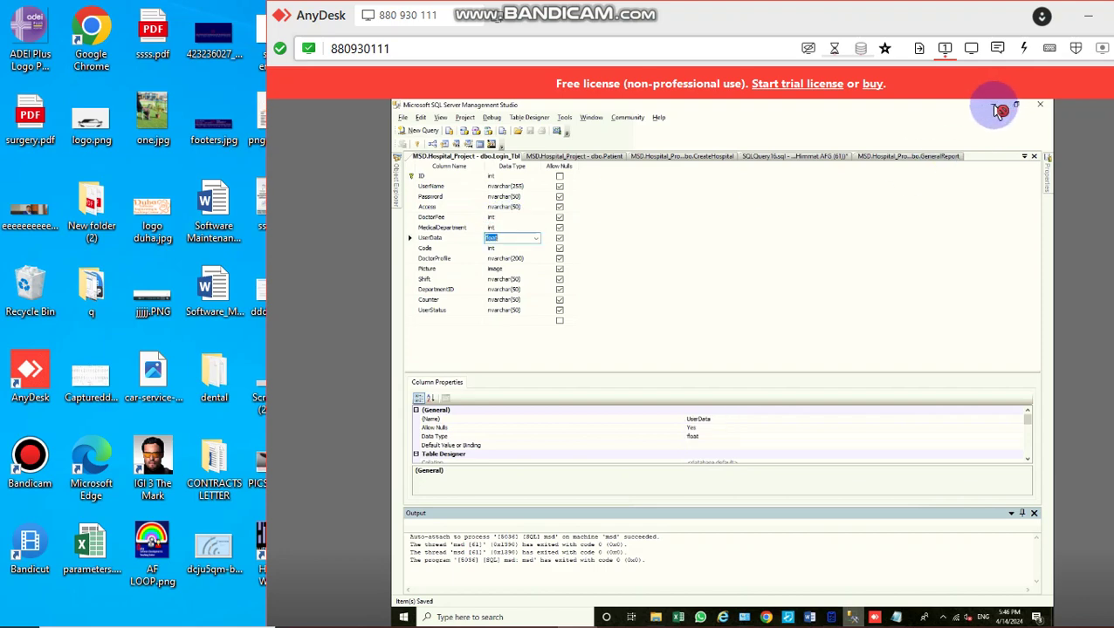
click(996, 106)
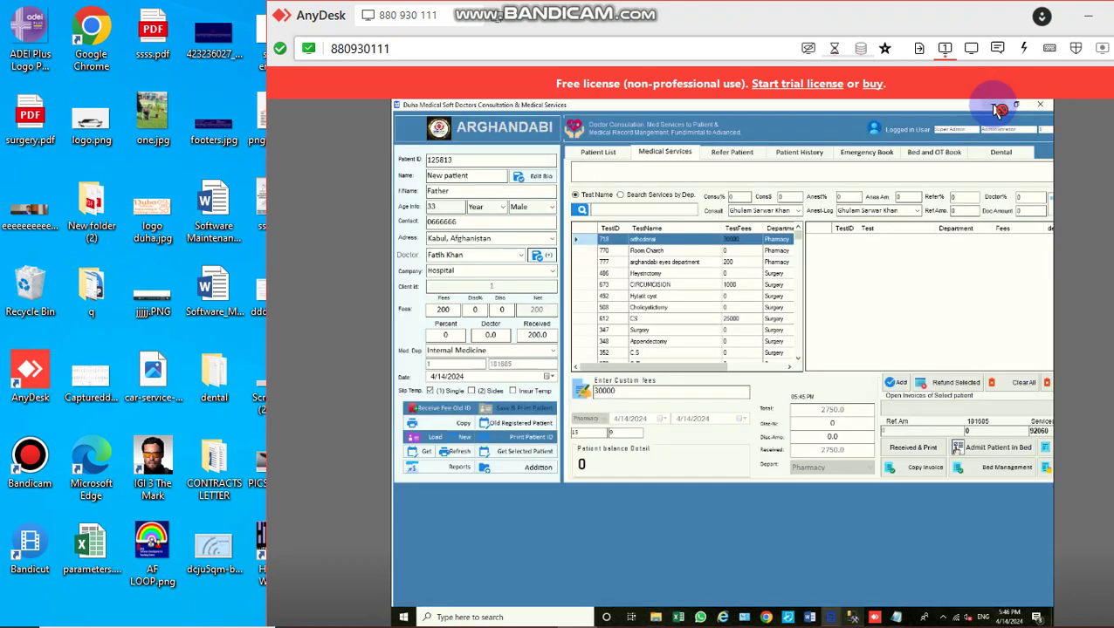
click(1039, 109)
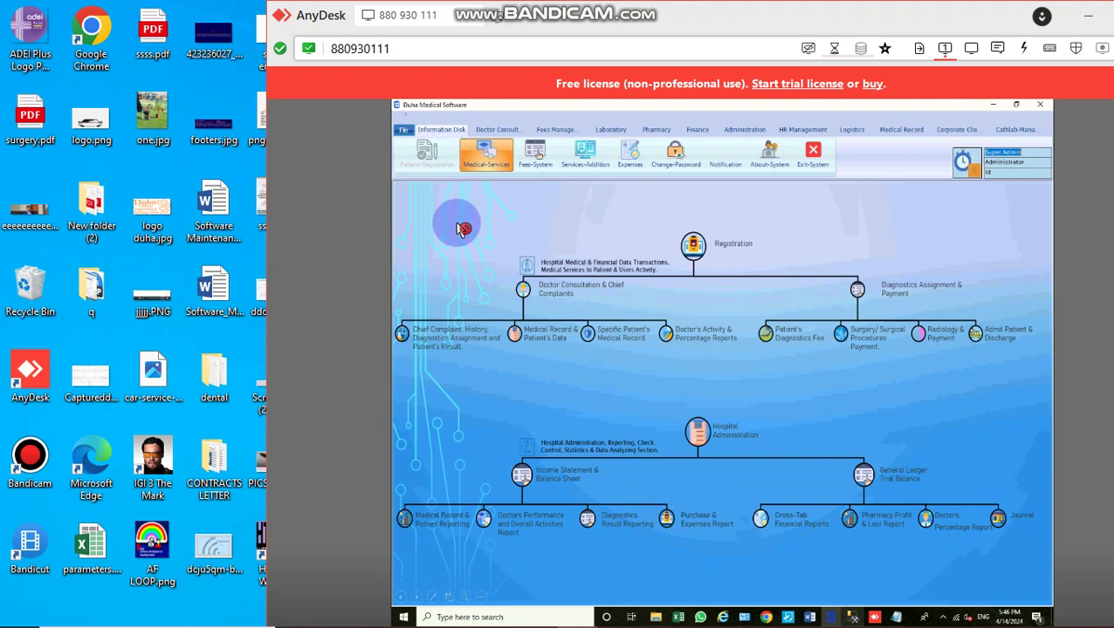
click(489, 158)
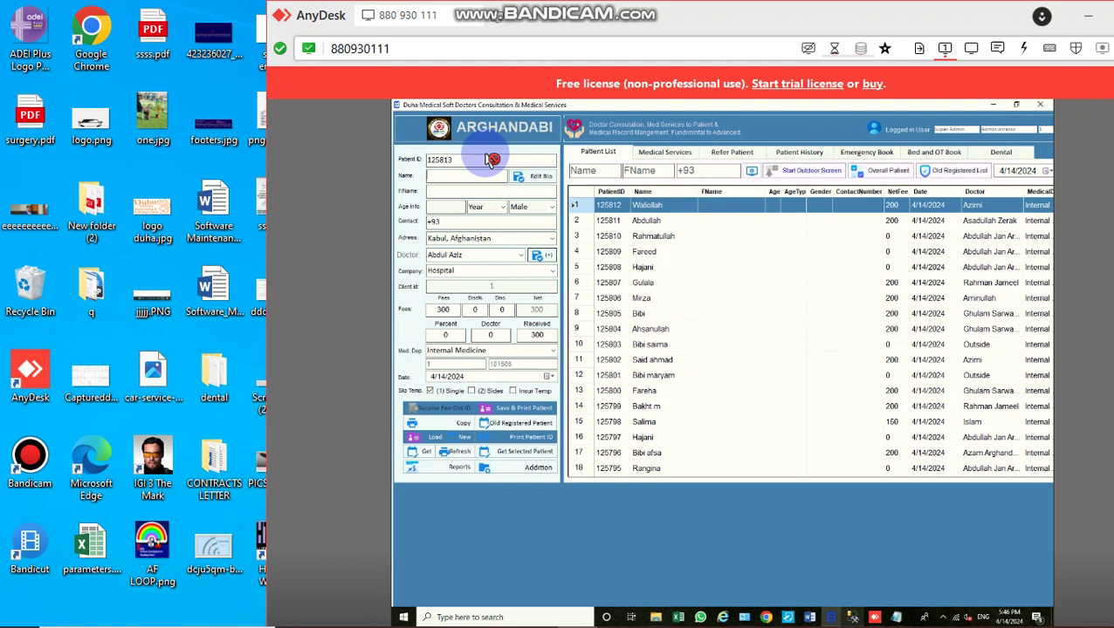
text(Khan)
text(22)
key(Tab)
key(Tab)
key(Tab)
key(Tab)
key(Tab)
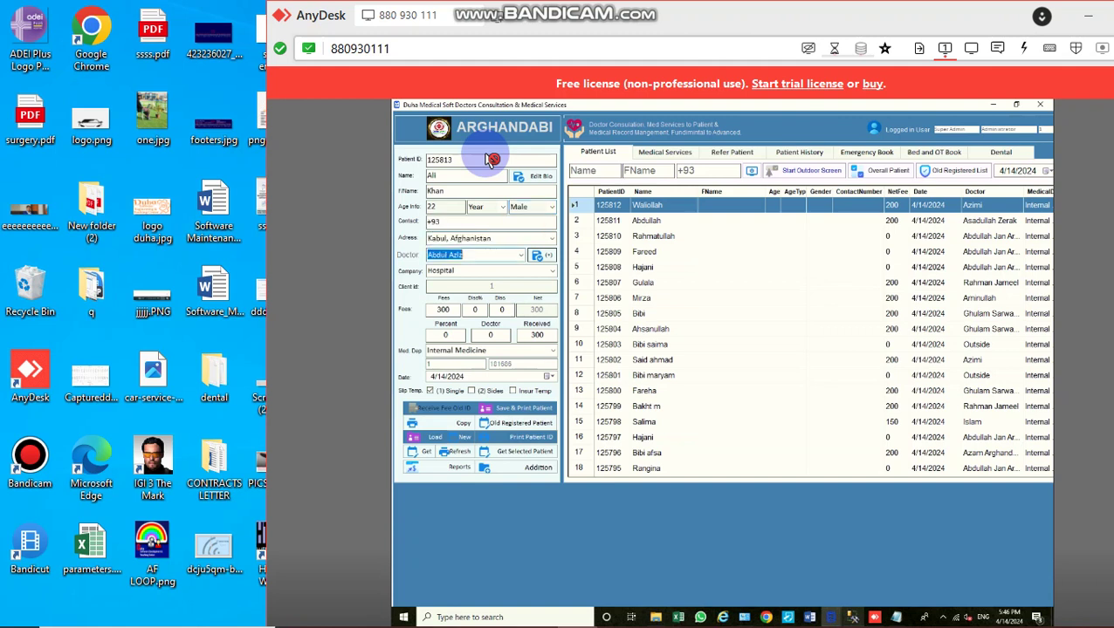
text(s)
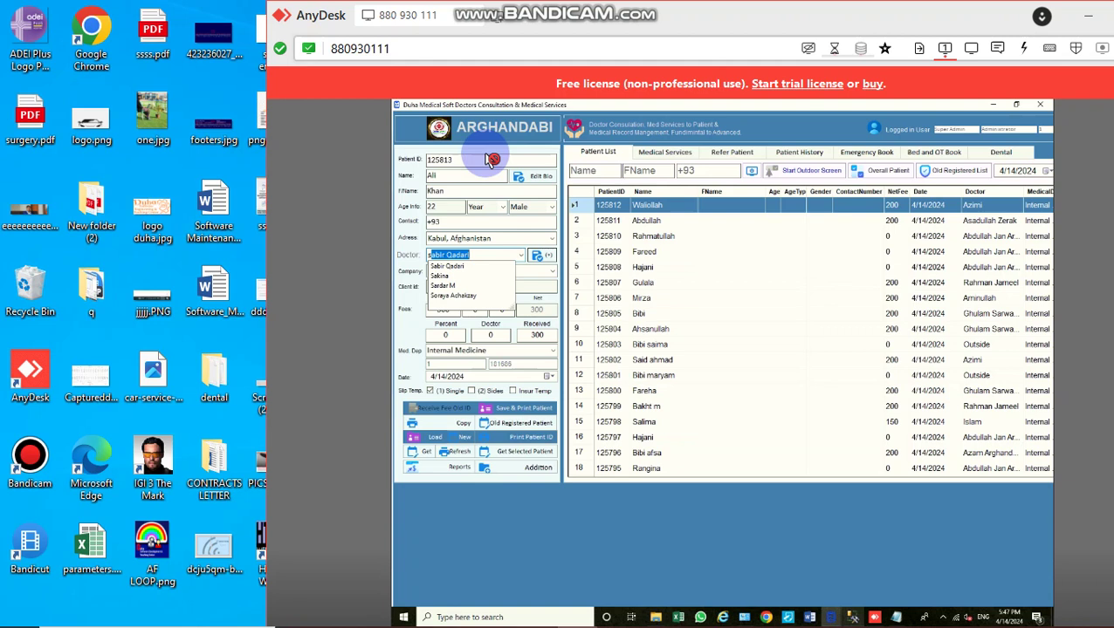
key(Return)
key(Tab)
key(Tab)
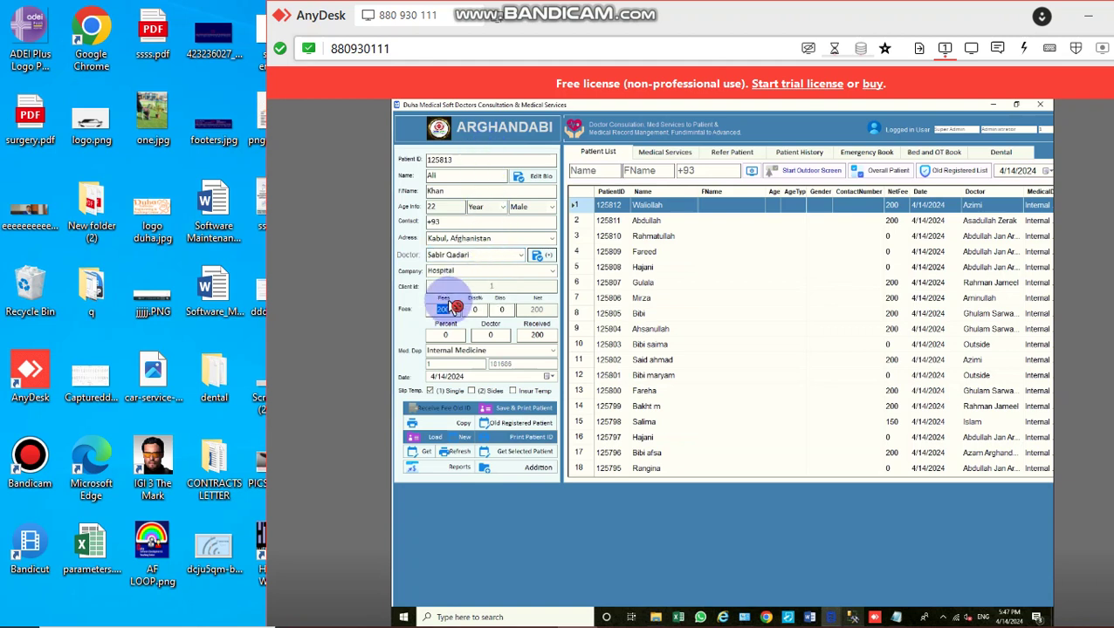
click(508, 410)
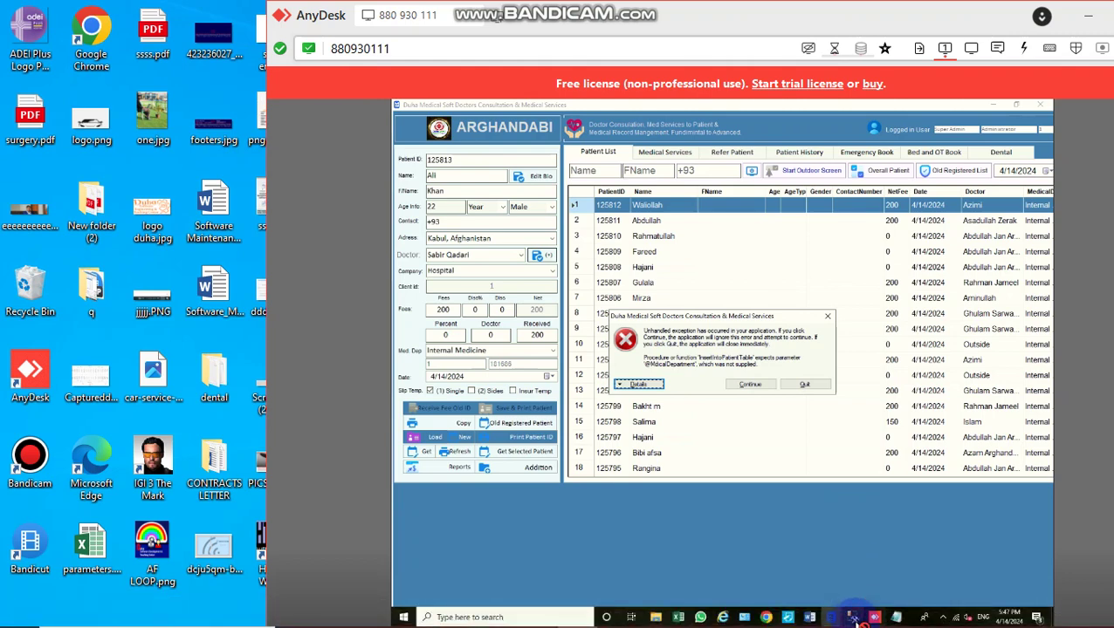
Step: Close every open document except the Login_Tbl design, discarding unsaved changes
click(853, 617)
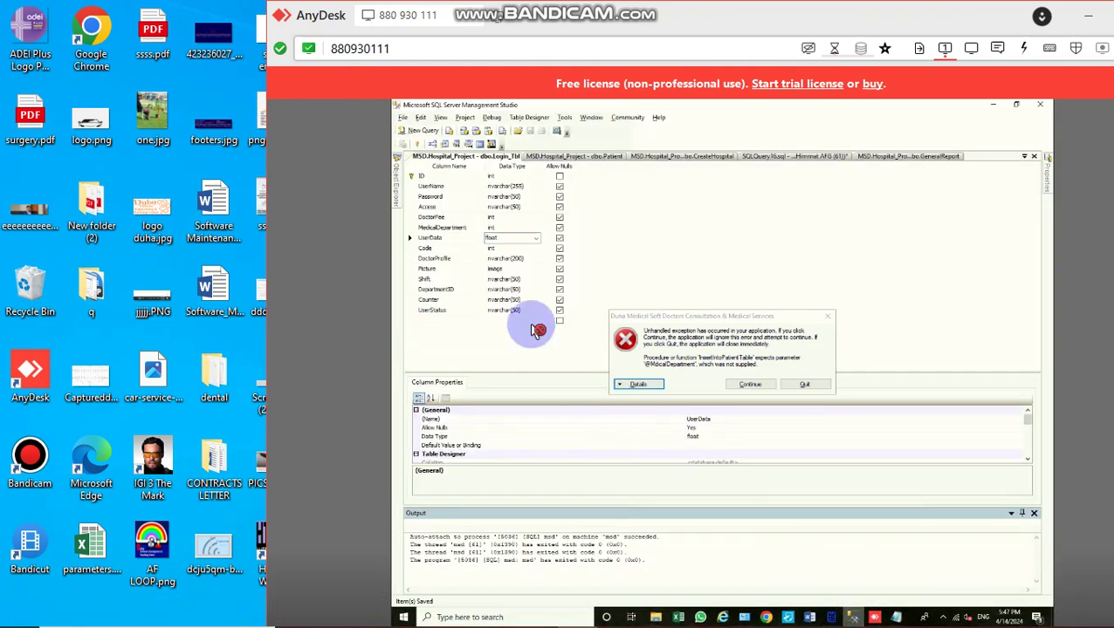
right_click(477, 160)
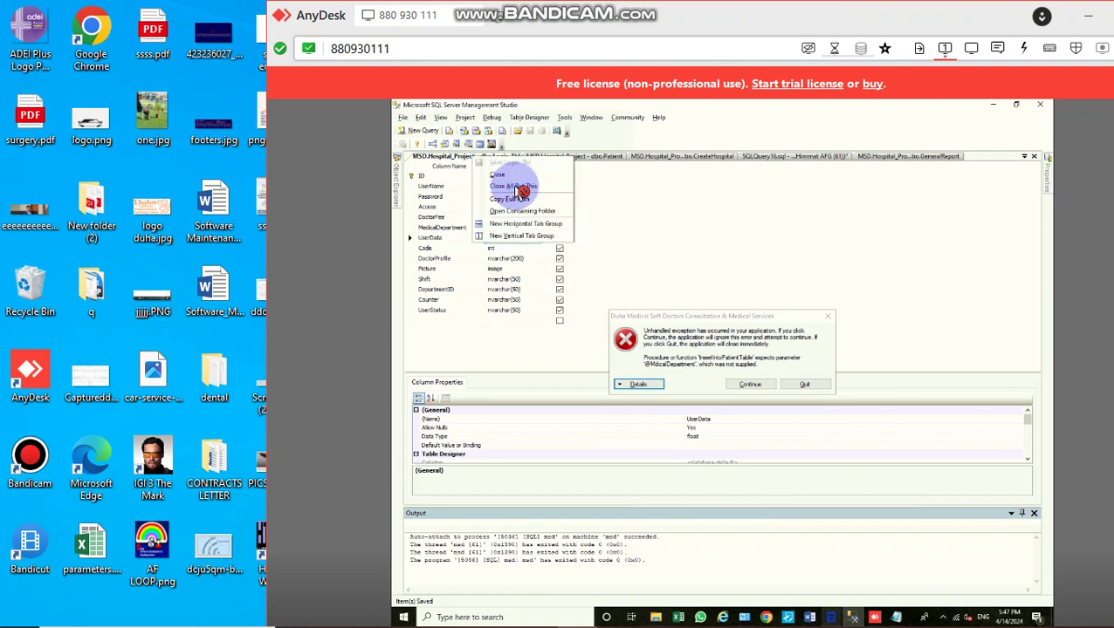
click(516, 185)
key(Tab)
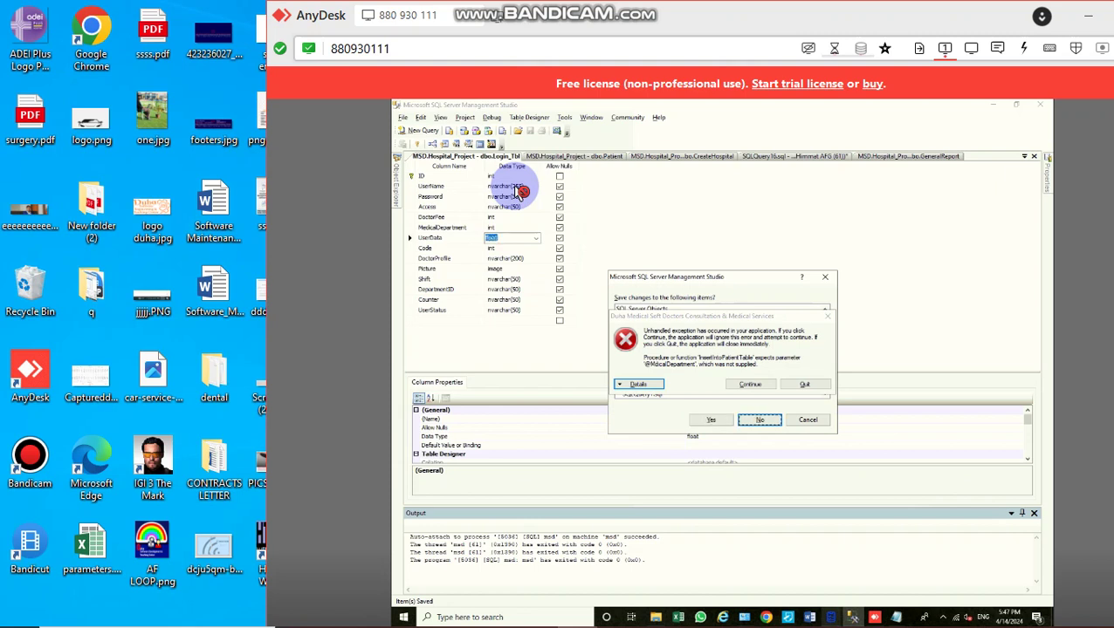
key(Return)
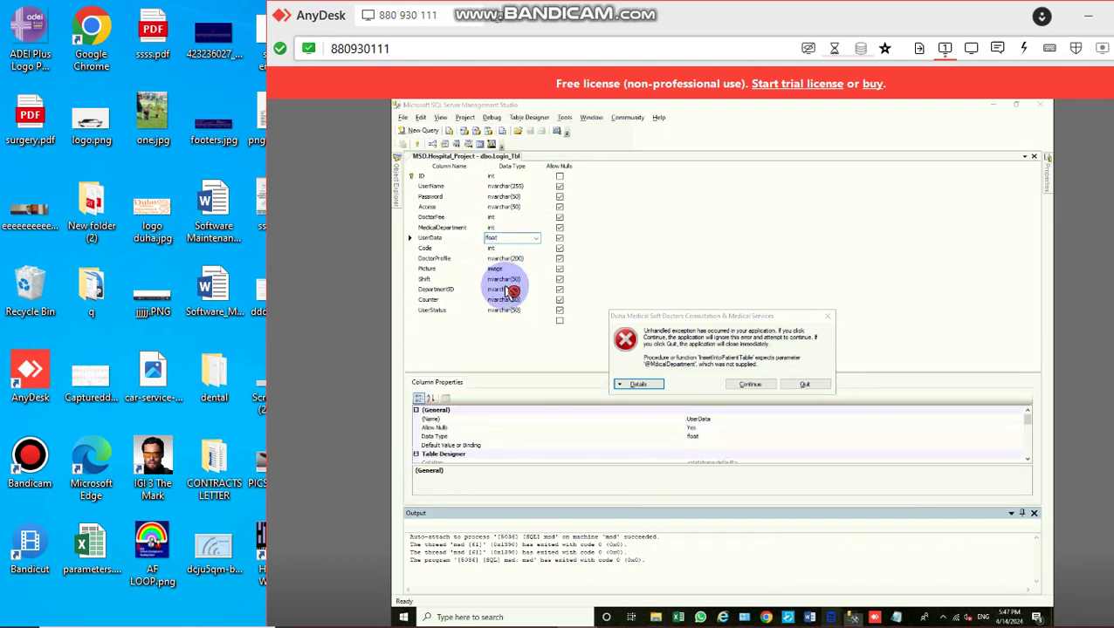
Step: Switch to the dental folder window listing the text scripts
key(alt+Tab)
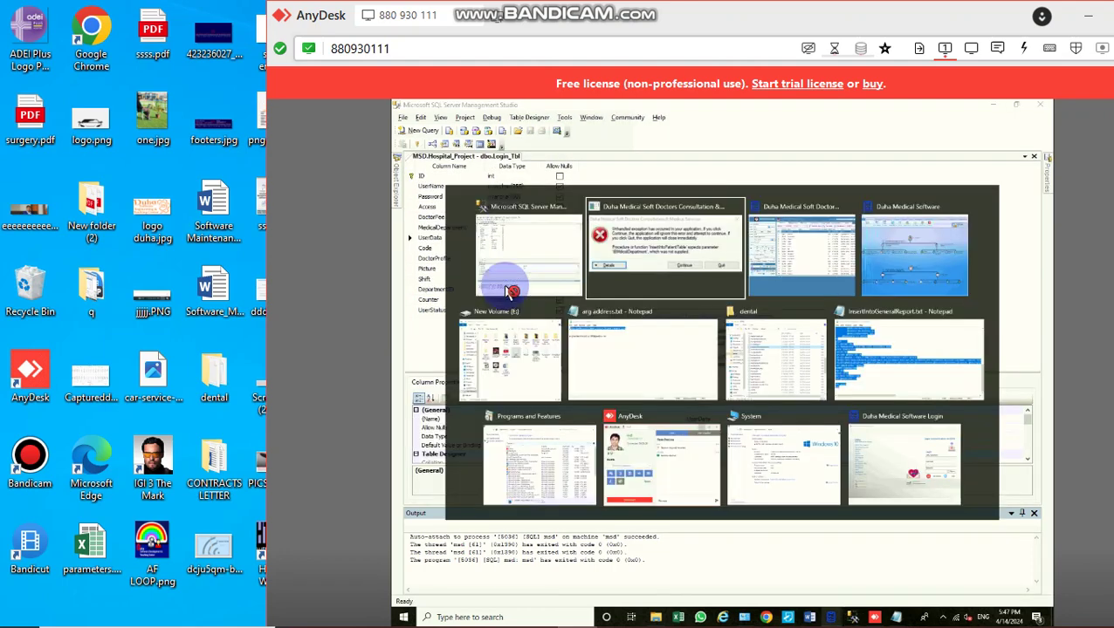
key(alt+Tab)
key(alt+Tab)
key(alt+Tab)
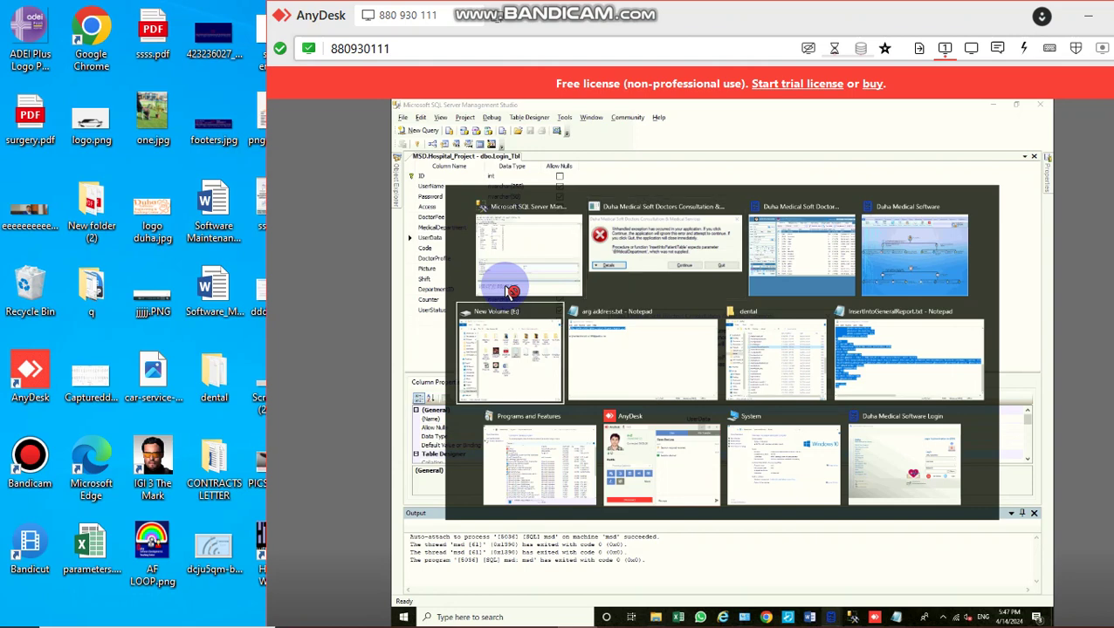
key(alt+Tab)
key(alt+Tab)
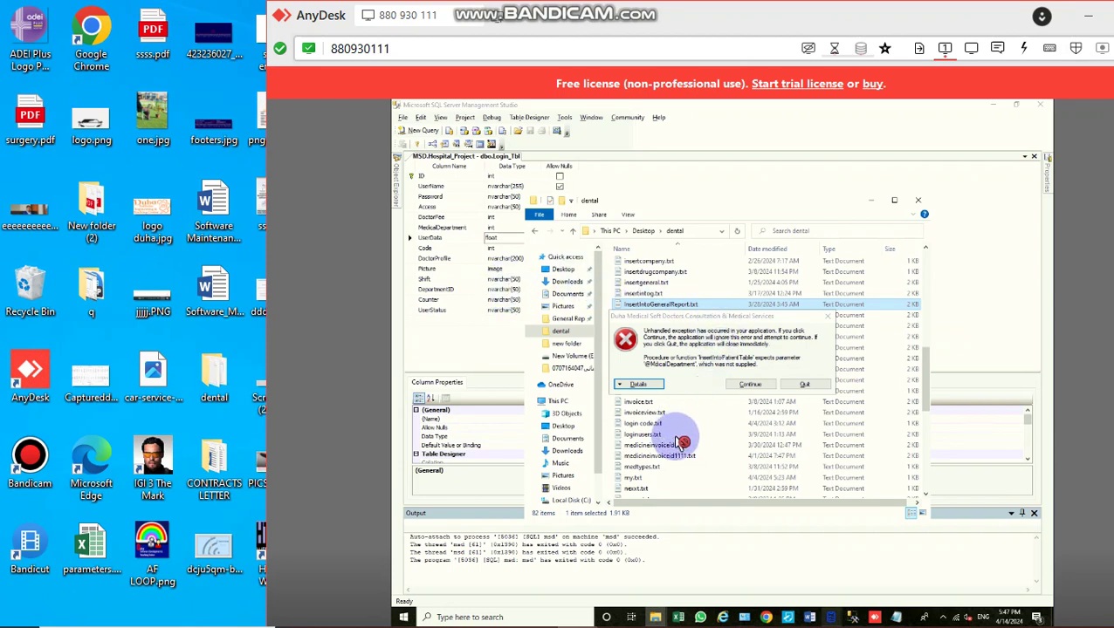
Step: Dismiss the exception, close the patient window and select the whole insertpatient.txt script
click(759, 387)
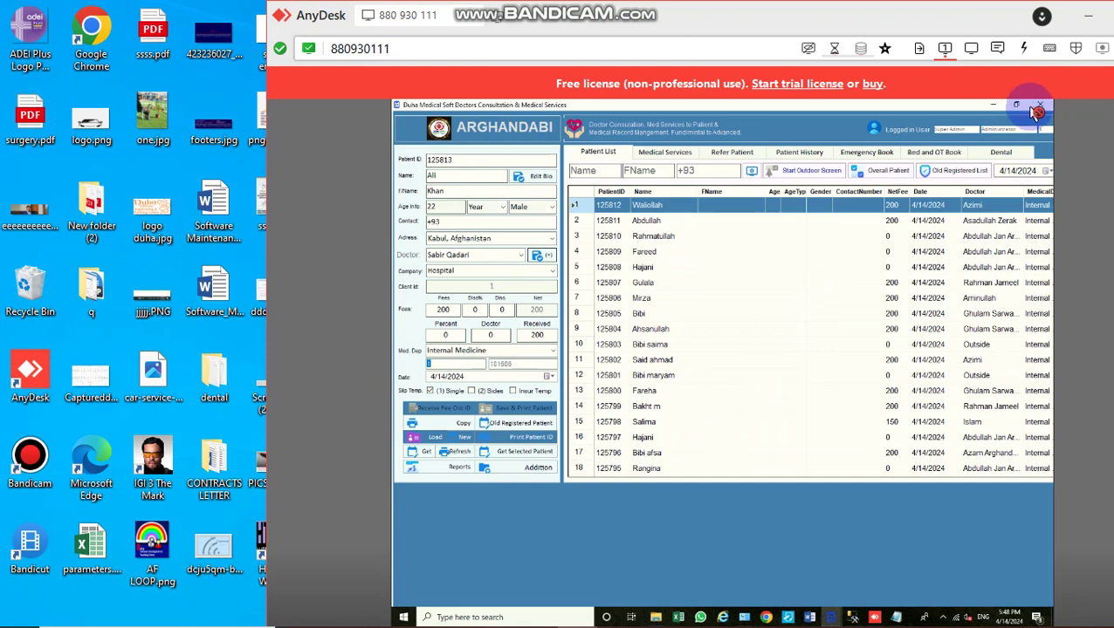
click(1044, 108)
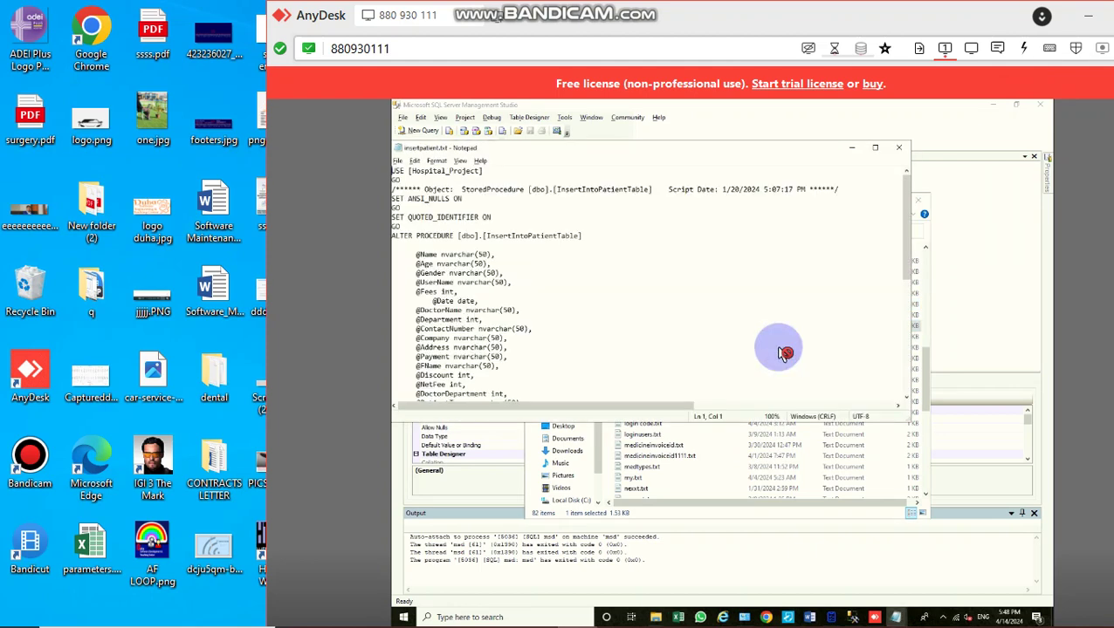
key(ctrl+a)
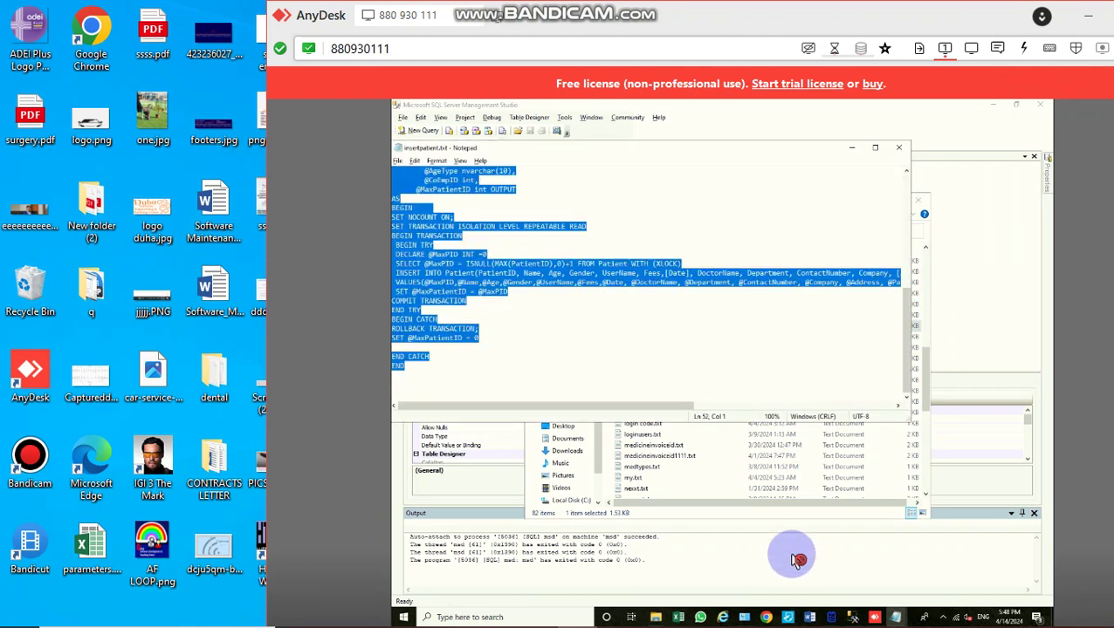
click(854, 618)
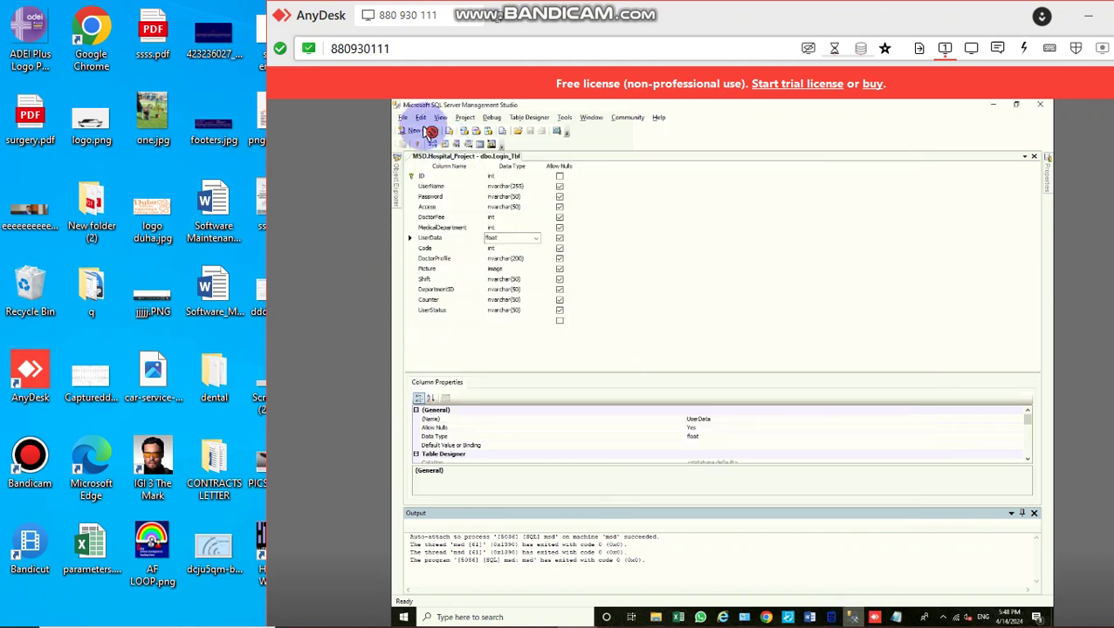
Step: Paste the InsertIntoPatientTable script into a new query and execute it
click(423, 131)
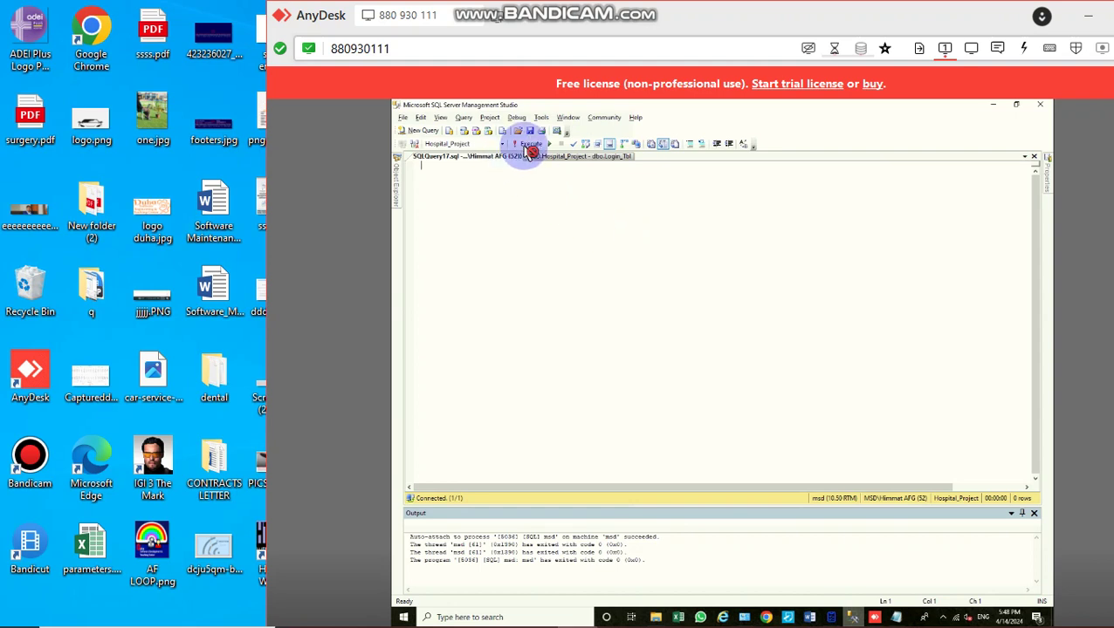
key(ctrl+v)
click(531, 146)
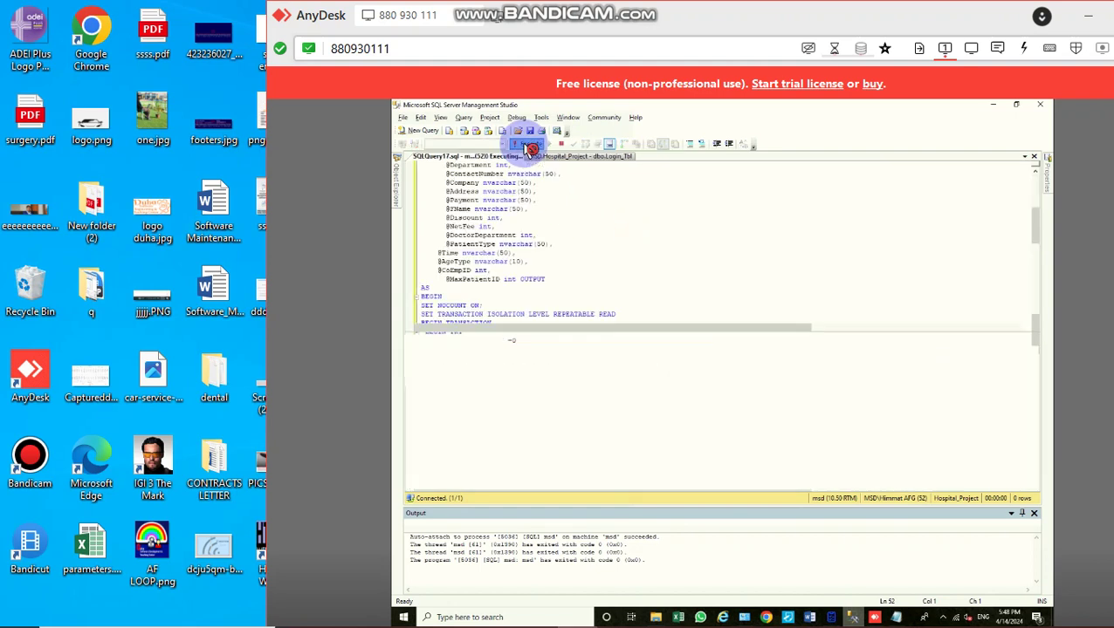
click(506, 300)
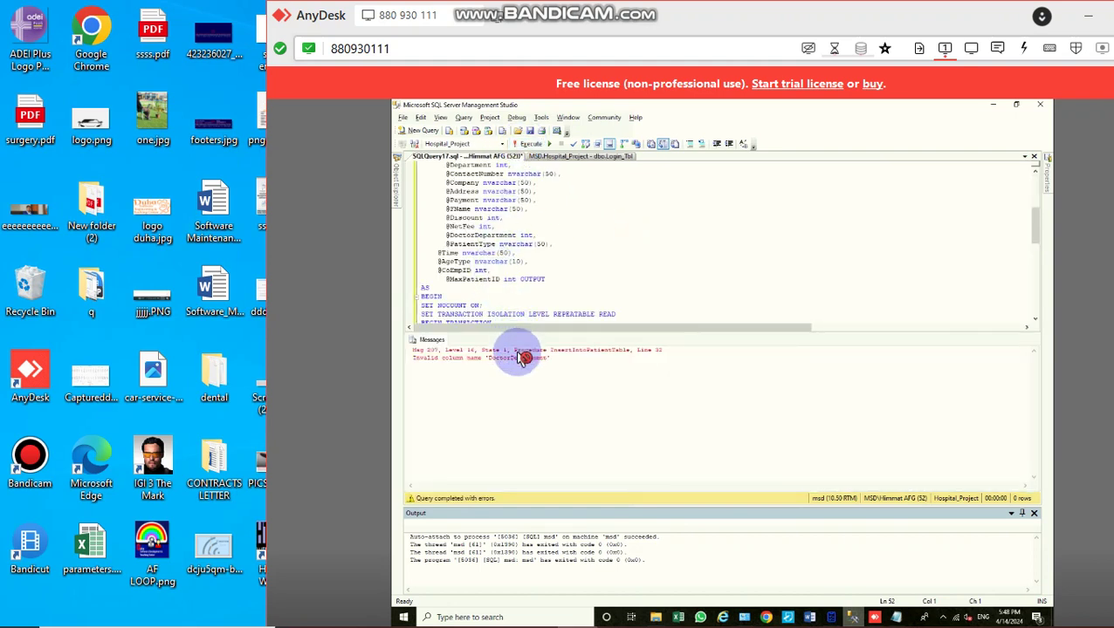
drag(450, 217, 479, 242)
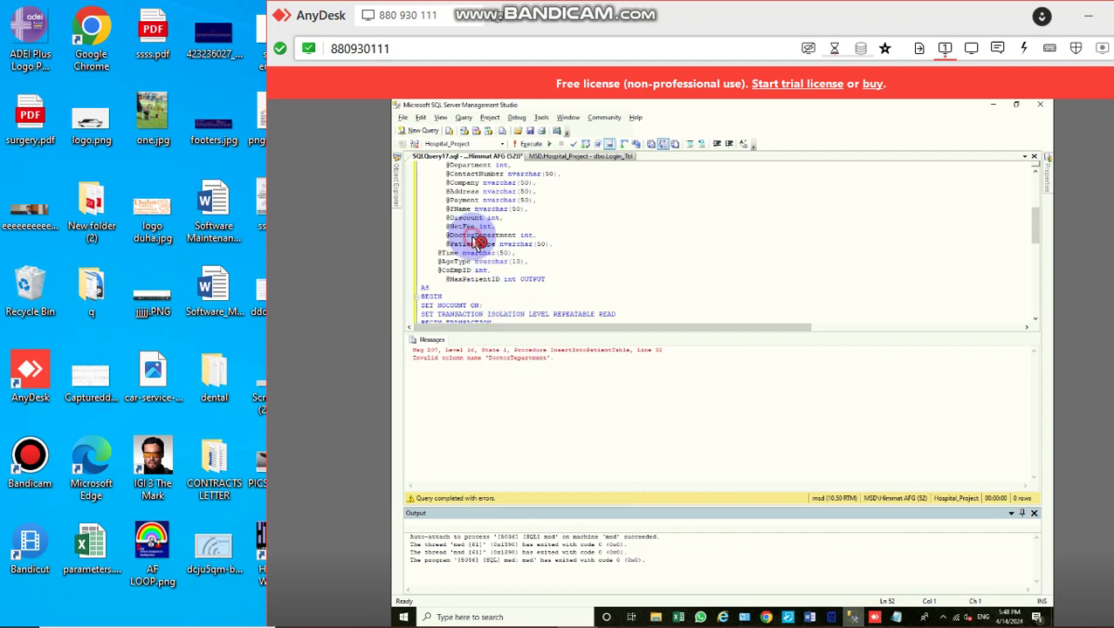
double_click(474, 235)
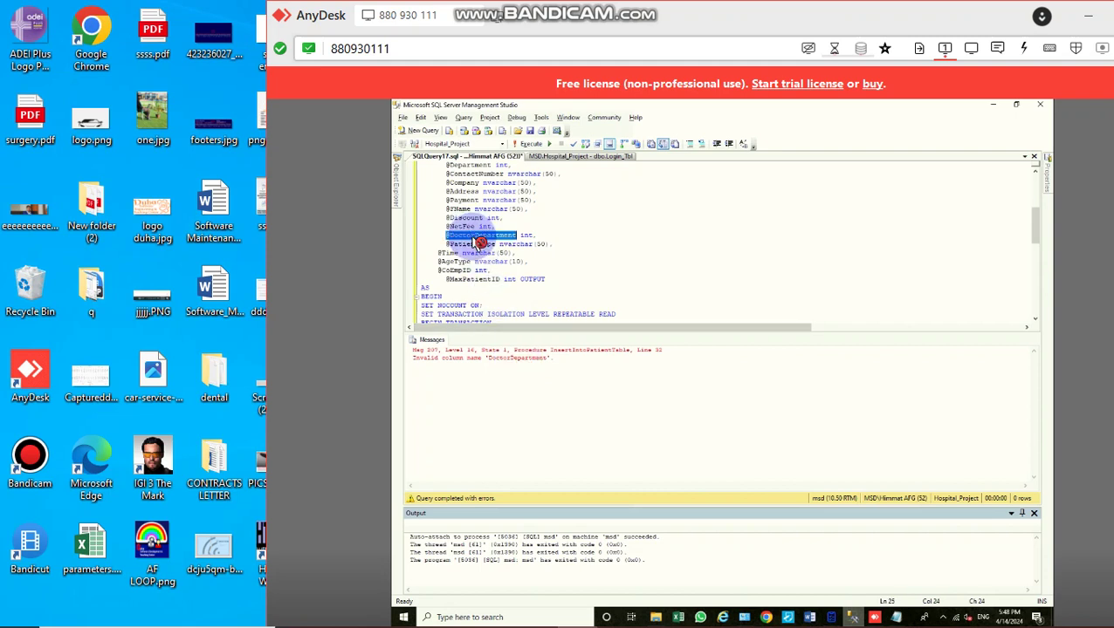
text(@MedicalDep)
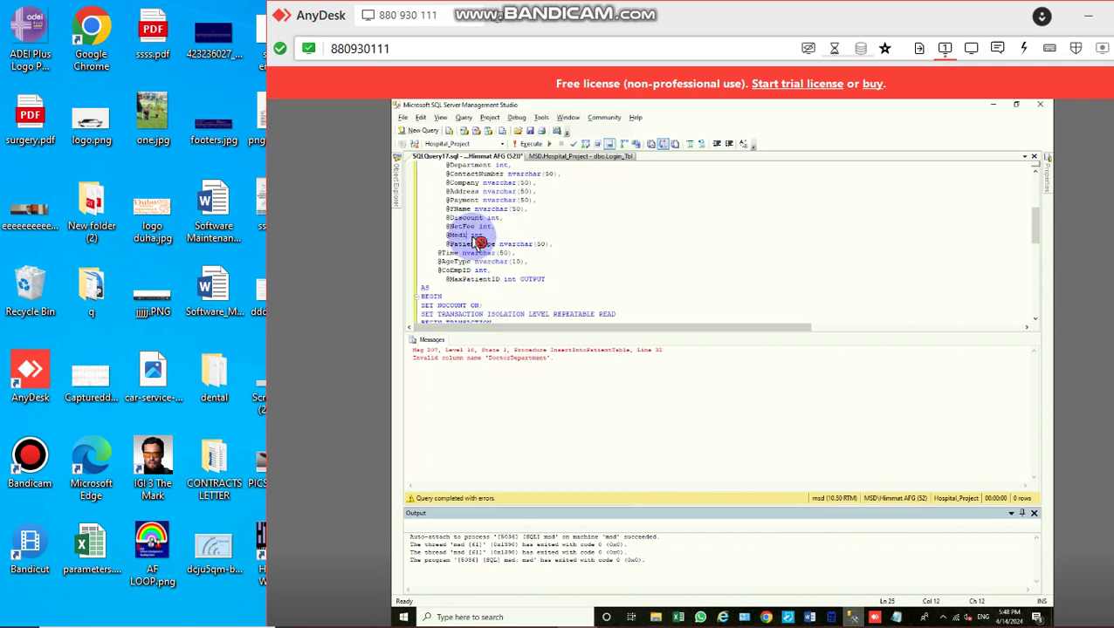
text(t)
text(rtment)
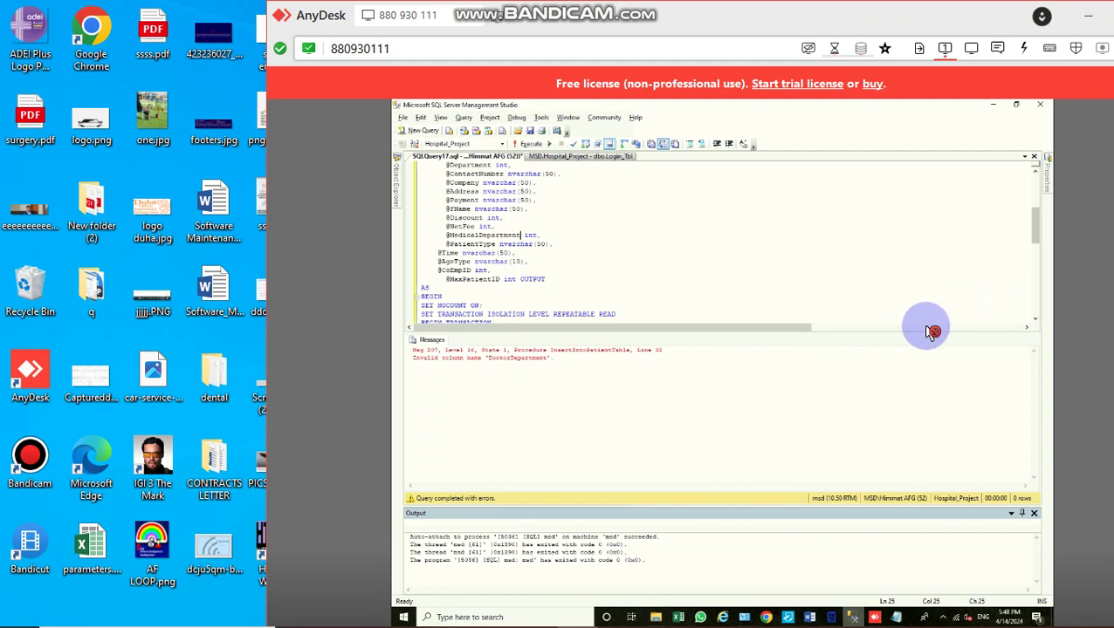
scroll(934, 325, down, 6)
scroll(890, 251, right, 10)
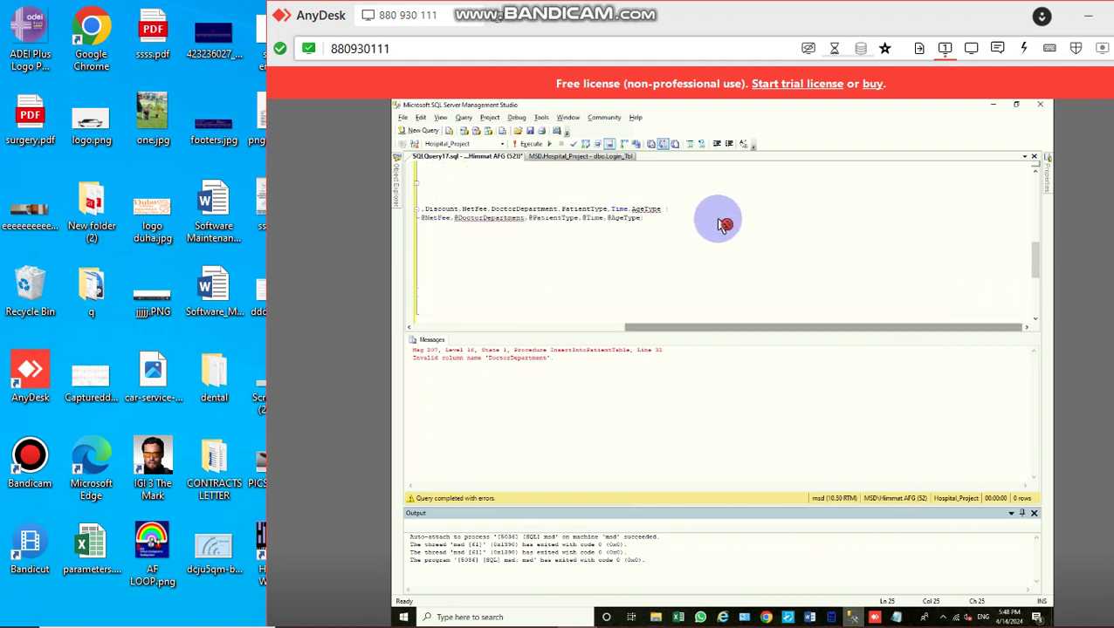
Step: Replace DoctorDepartment with MedicalDepartment in the INSERT and VALUES lists and execute successfully
double_click(534, 209)
text(Medi)
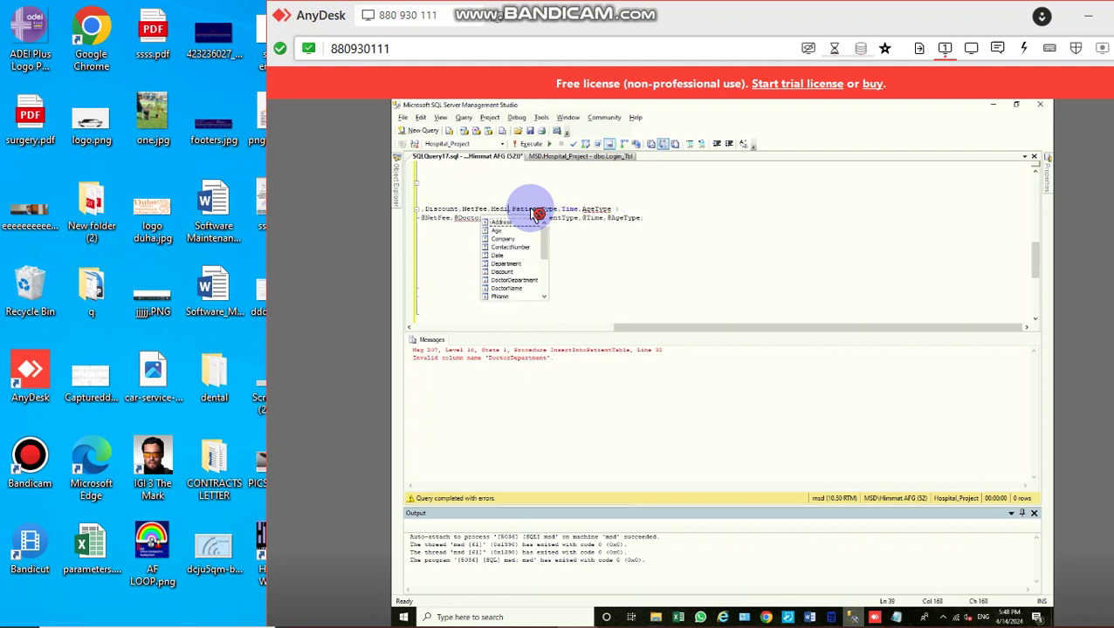
text(calDepartment)
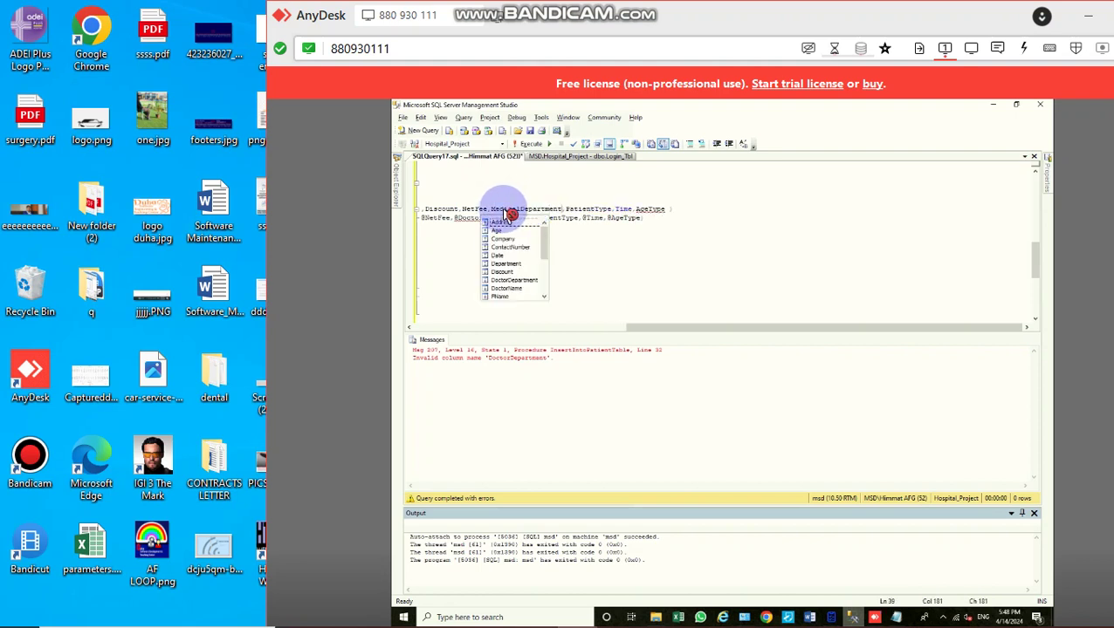
double_click(509, 211)
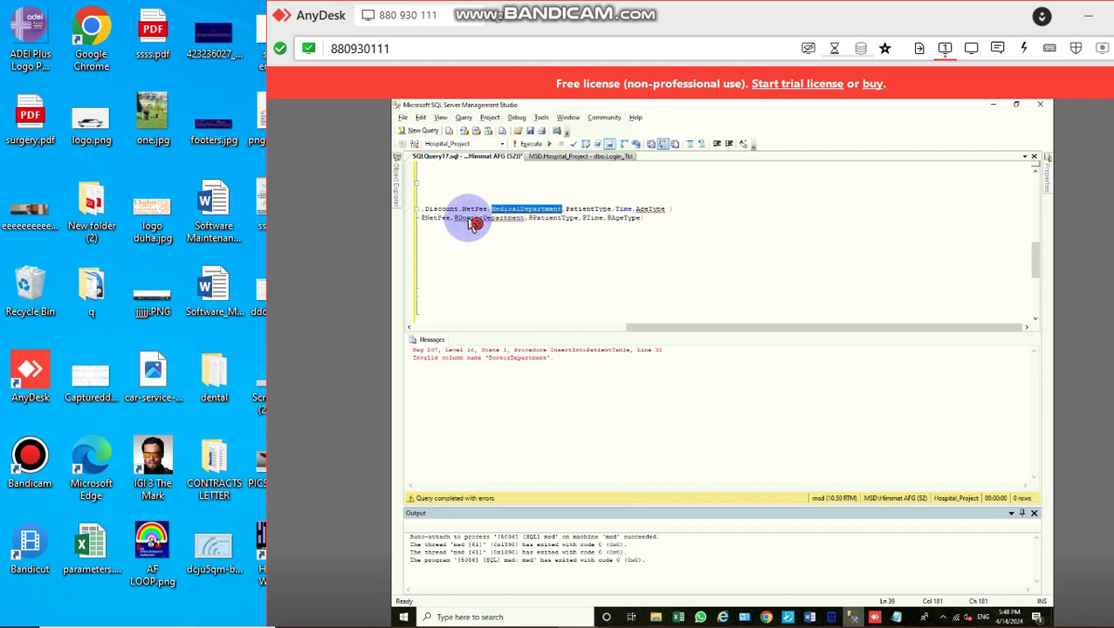
double_click(473, 219)
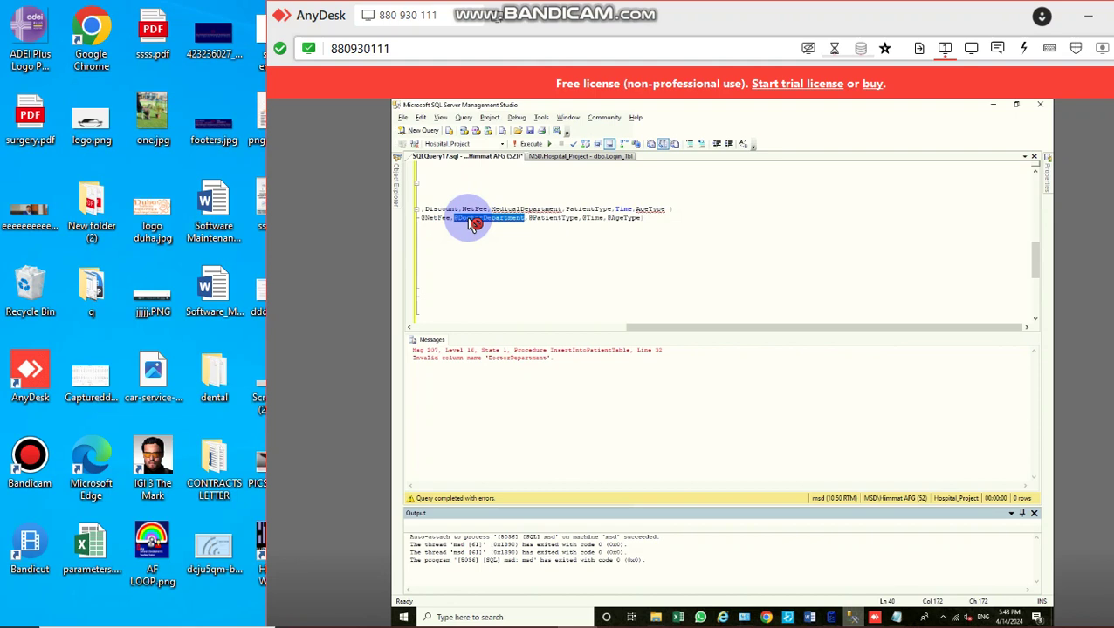
text(@MedicalDepartment)
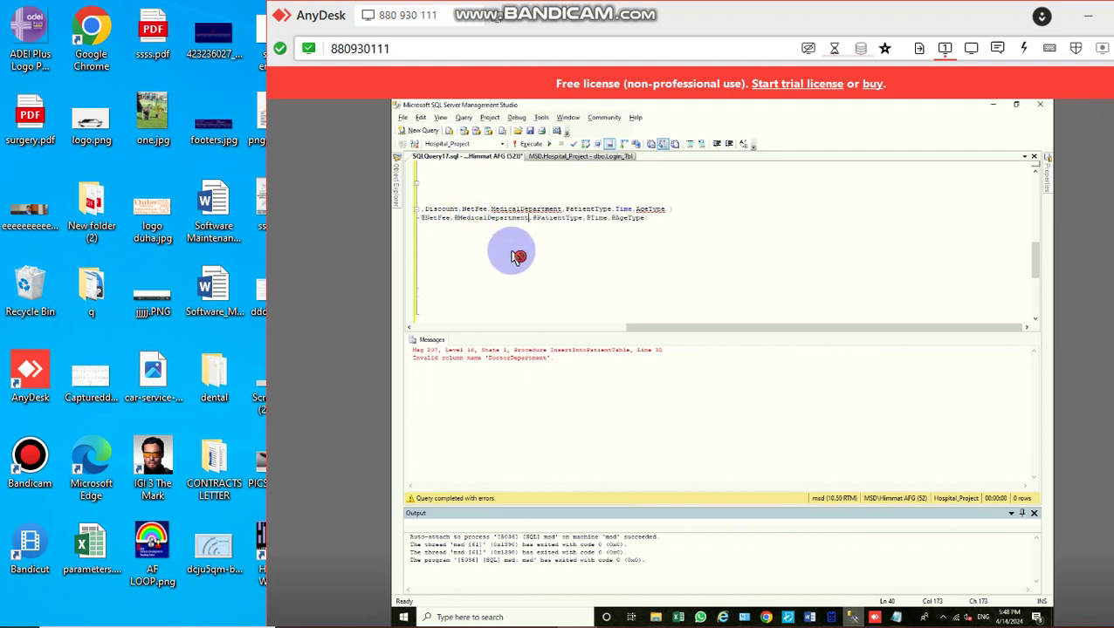
click(535, 144)
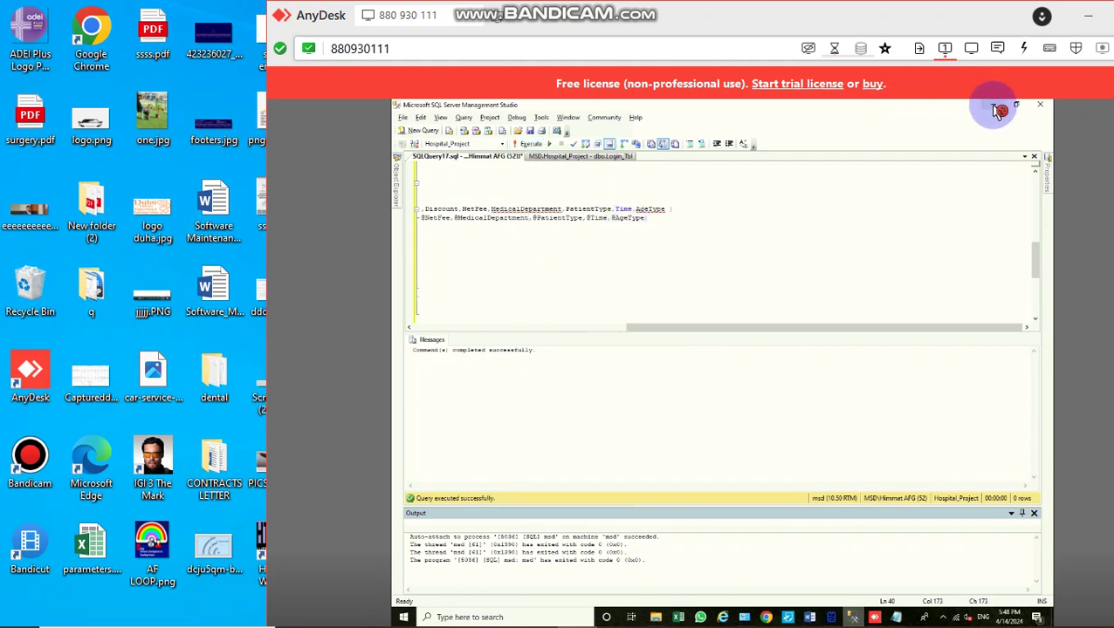
click(994, 107)
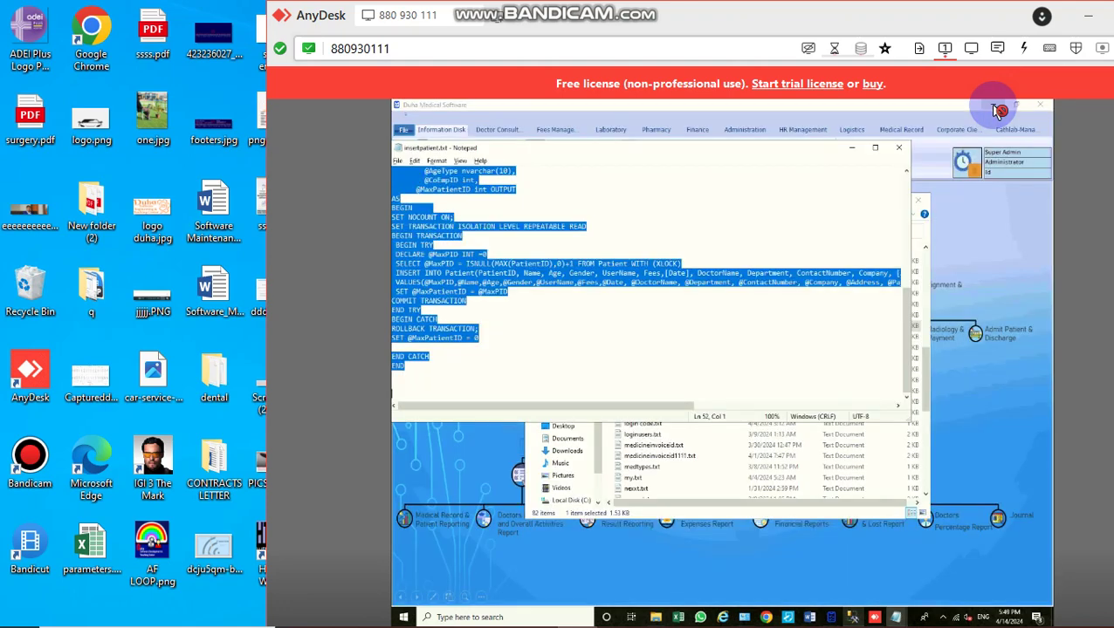
Step: Close the Notepad script, reopen Medical Services and enter name new, father new, age 33
click(905, 149)
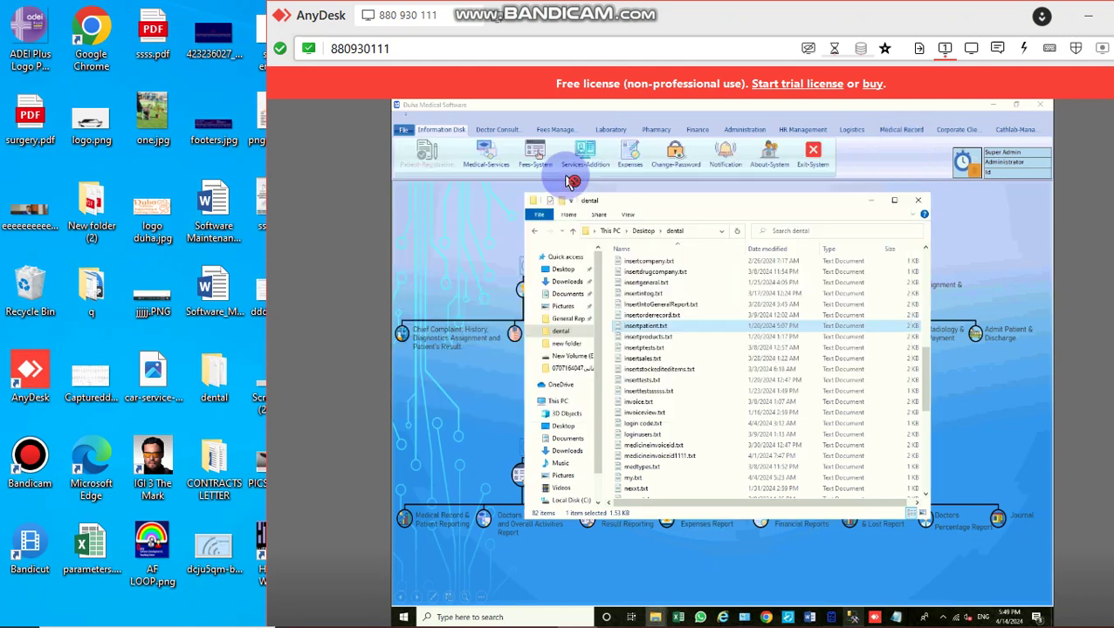
click(491, 158)
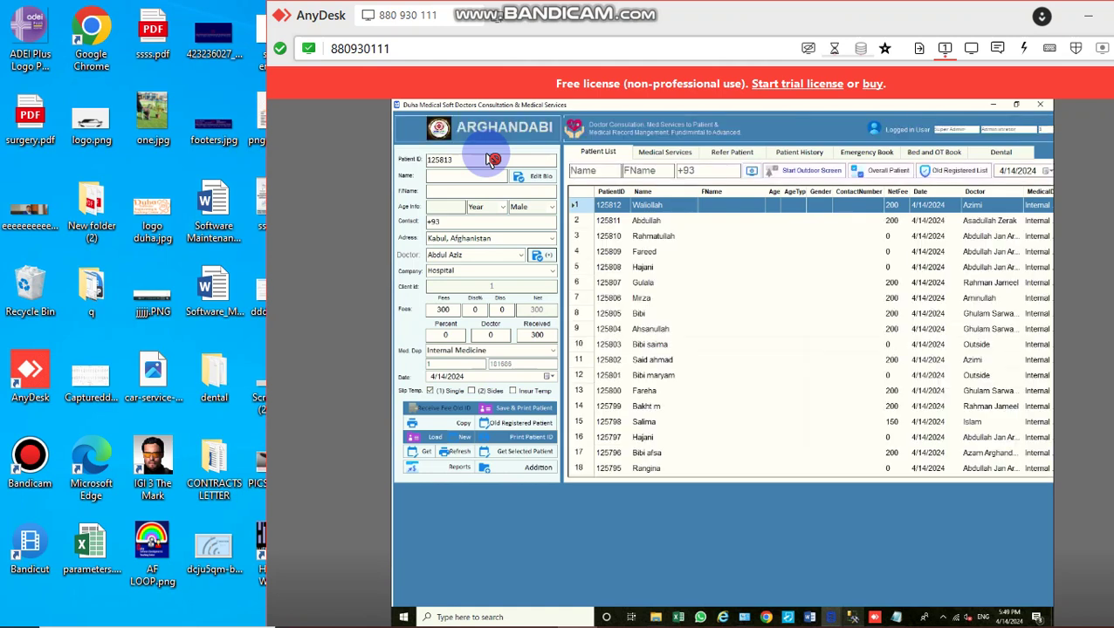
text(new)
key(Tab)
text(new)
key(Tab)
text(33)
Step: Pick another doctor and save the male patient with the 200 fee
key(Tab)
key(Tab)
key(Tab)
key(Tab)
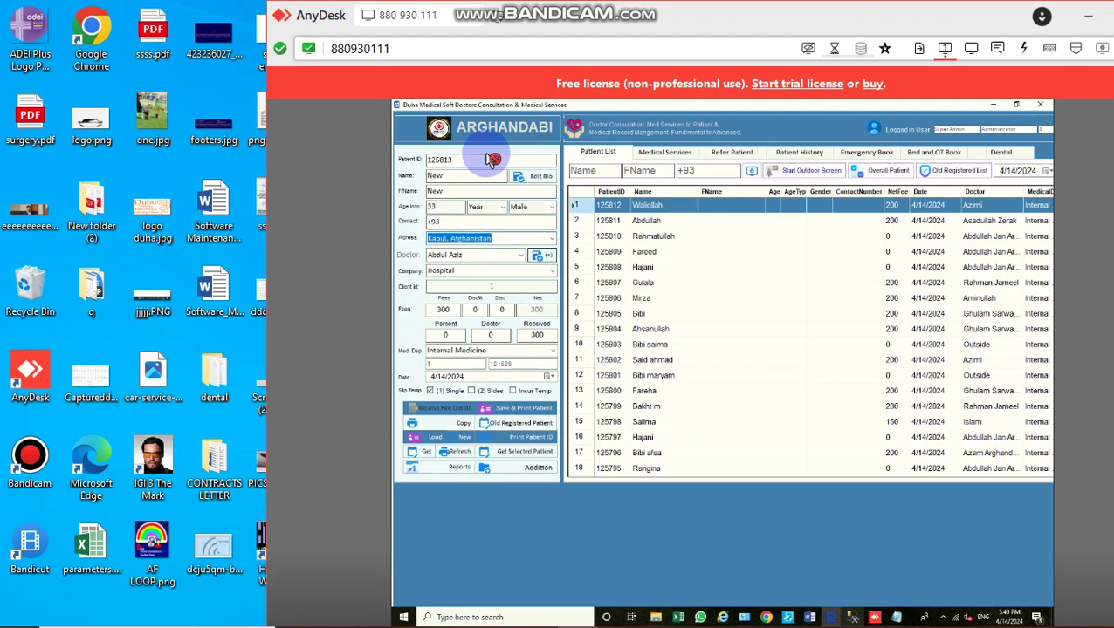
key(Tab)
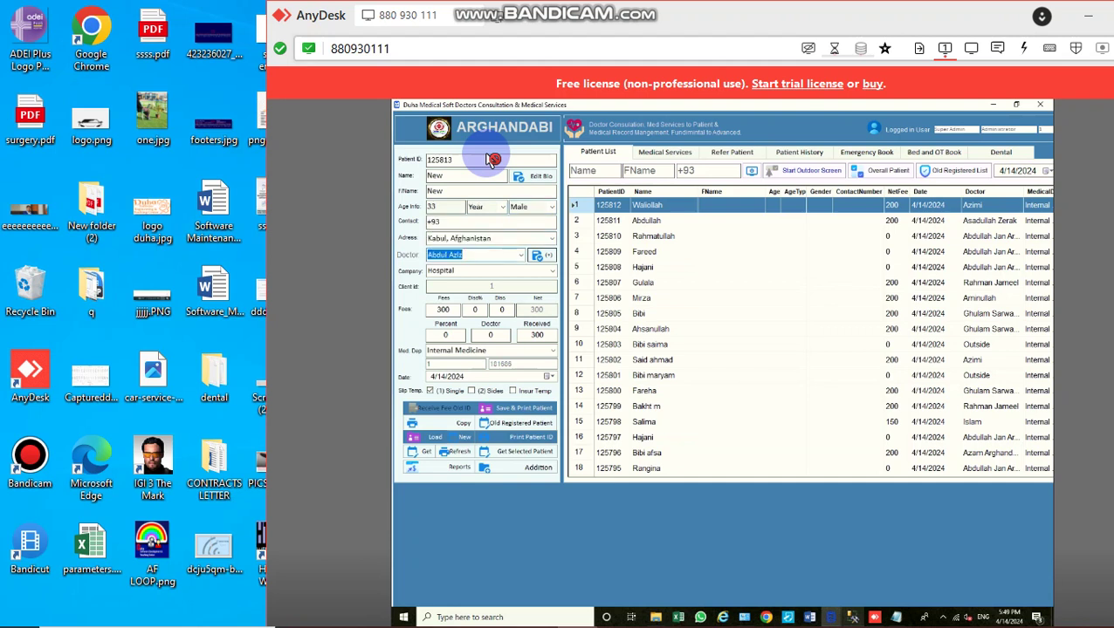
text(s)
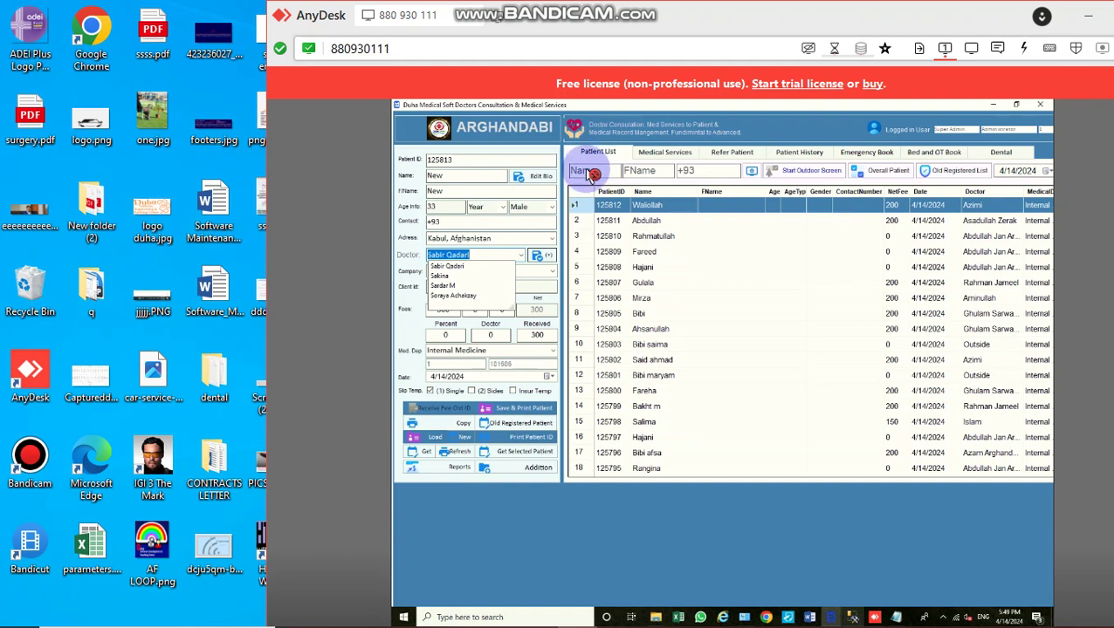
click(446, 312)
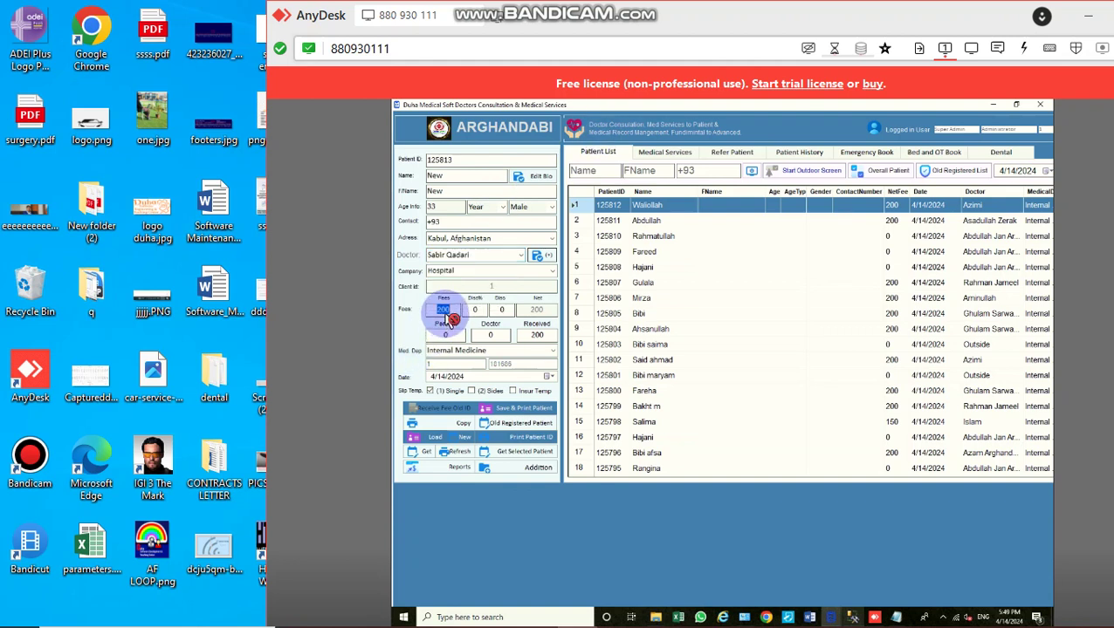
click(512, 412)
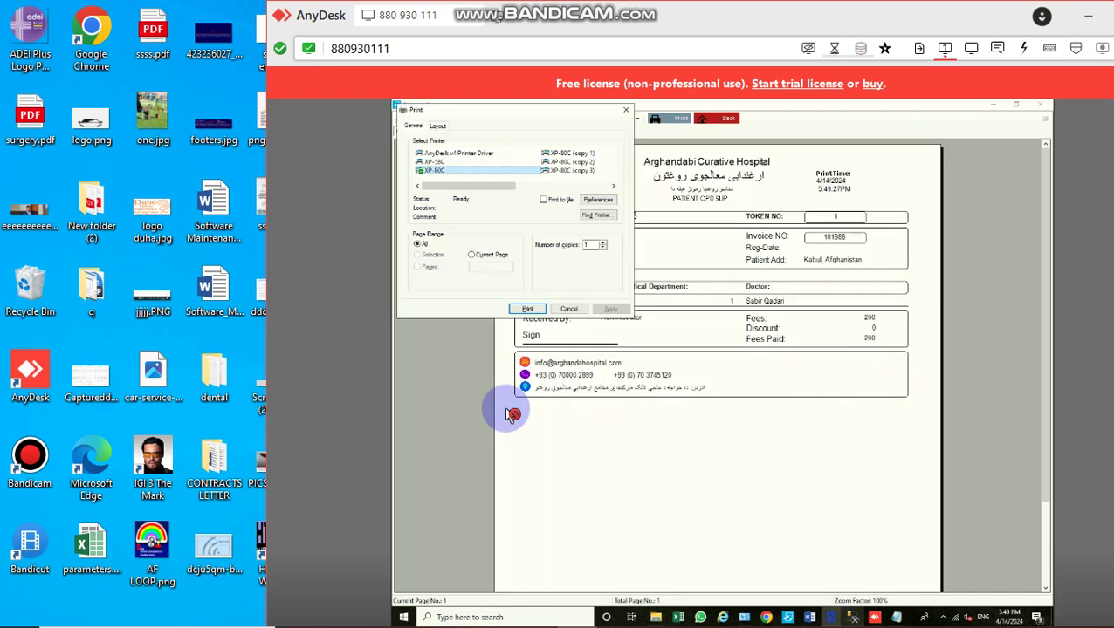
key(Return)
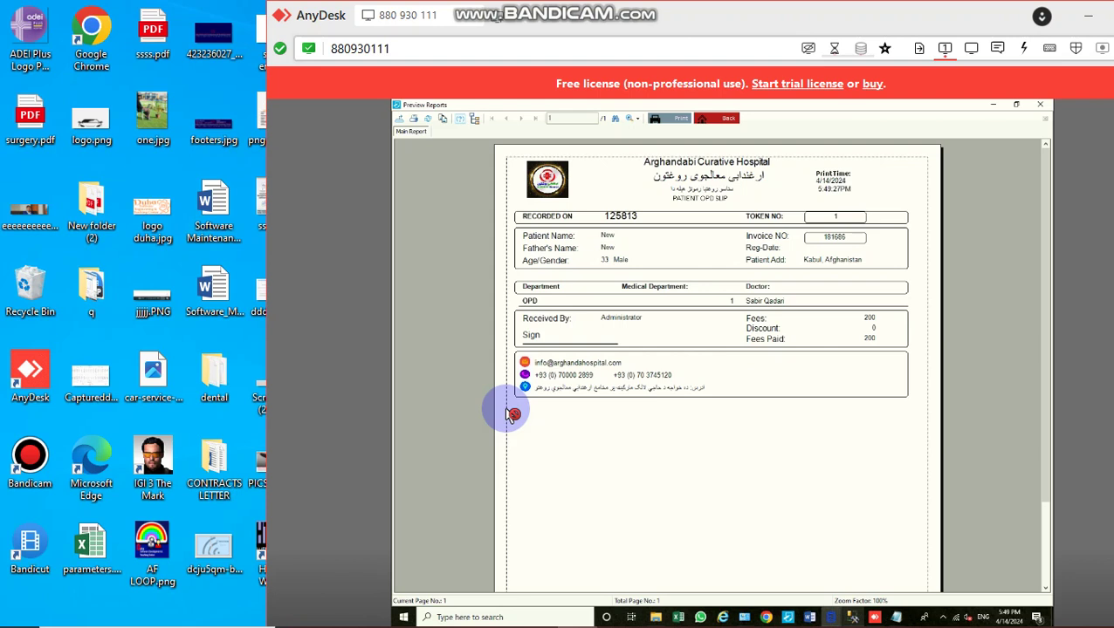
click(630, 220)
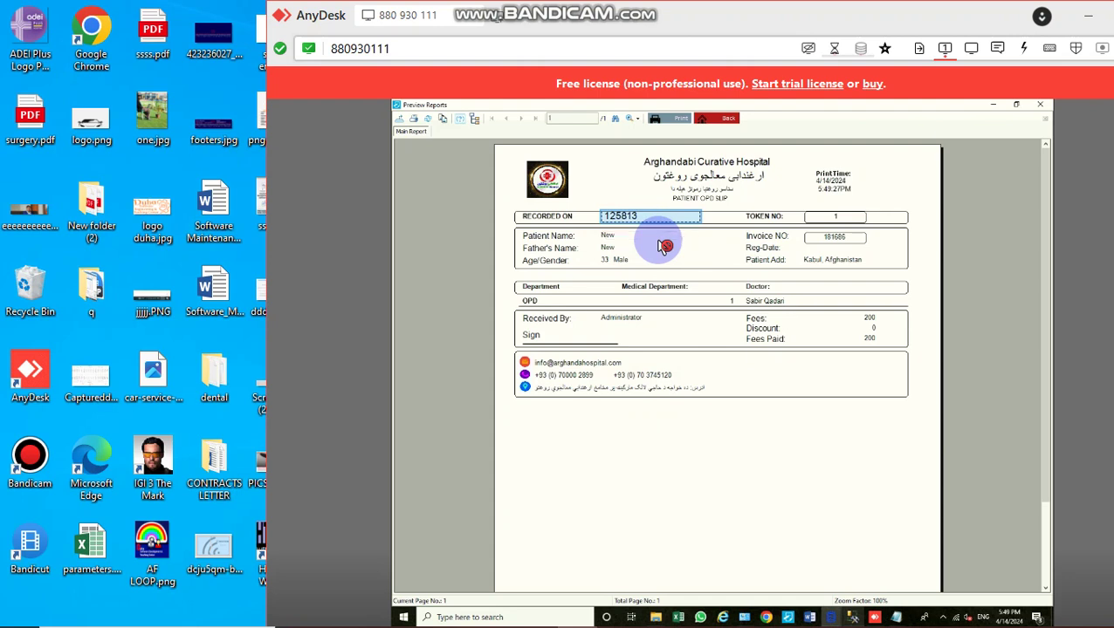
click(778, 302)
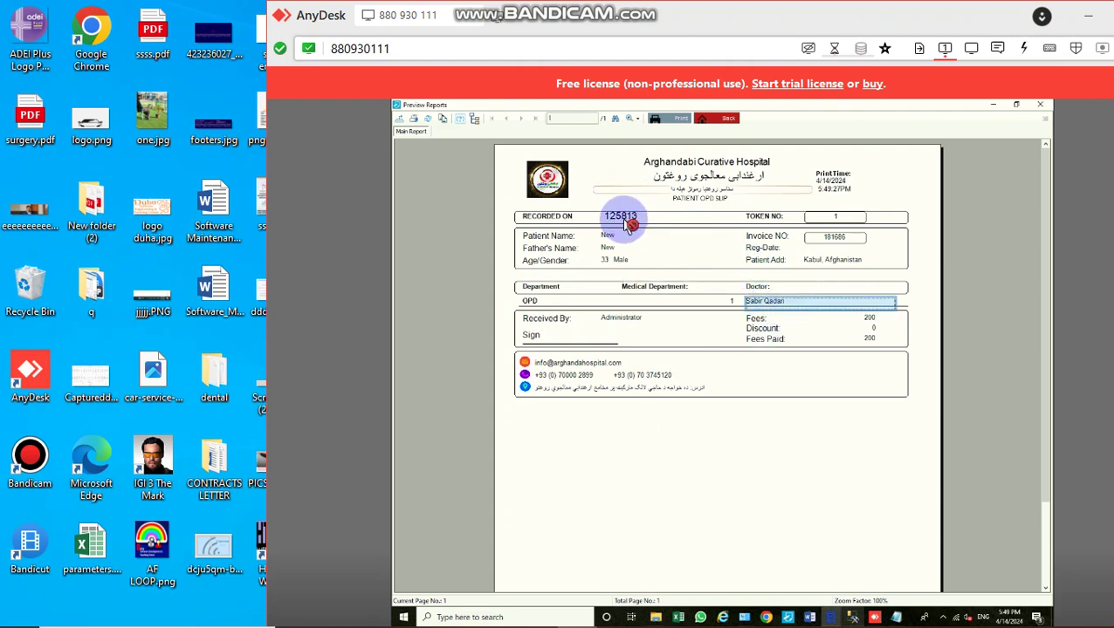
click(627, 218)
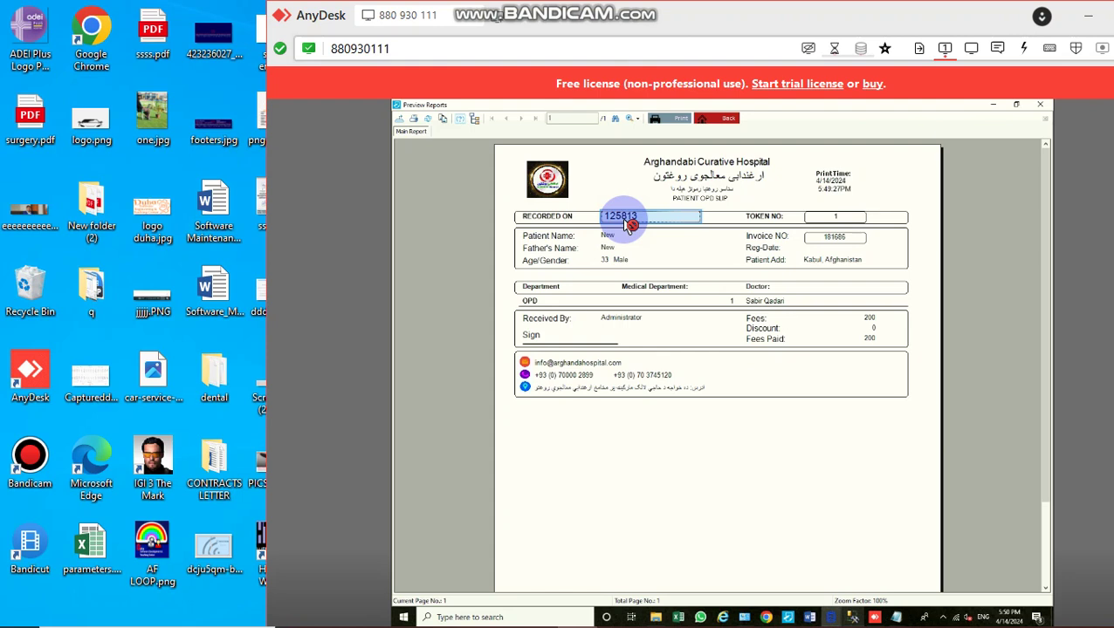
click(654, 217)
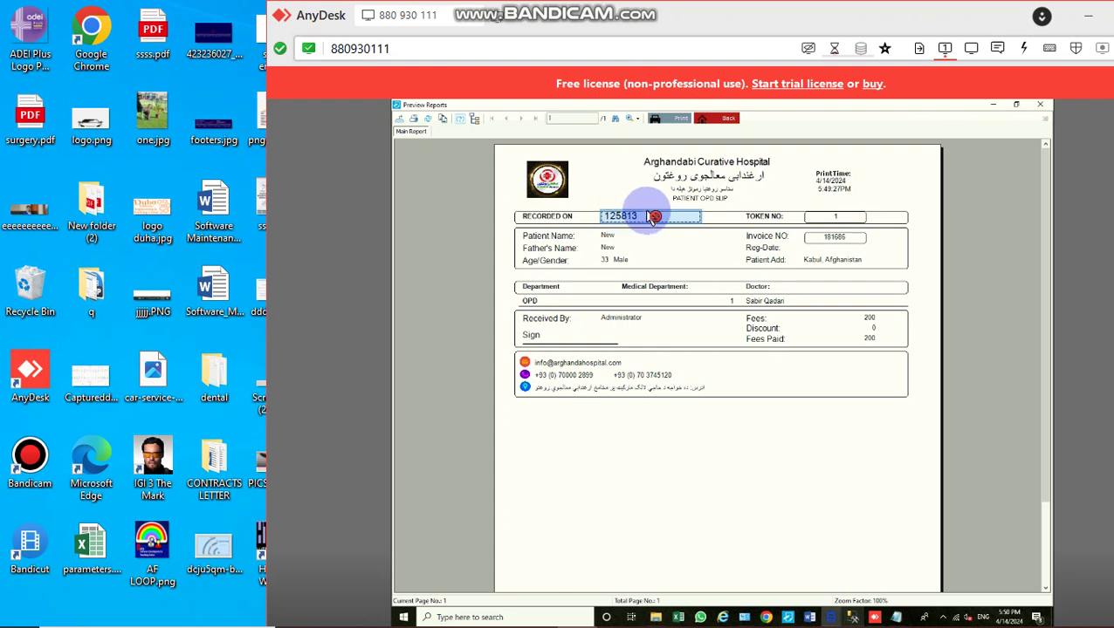
key(Escape)
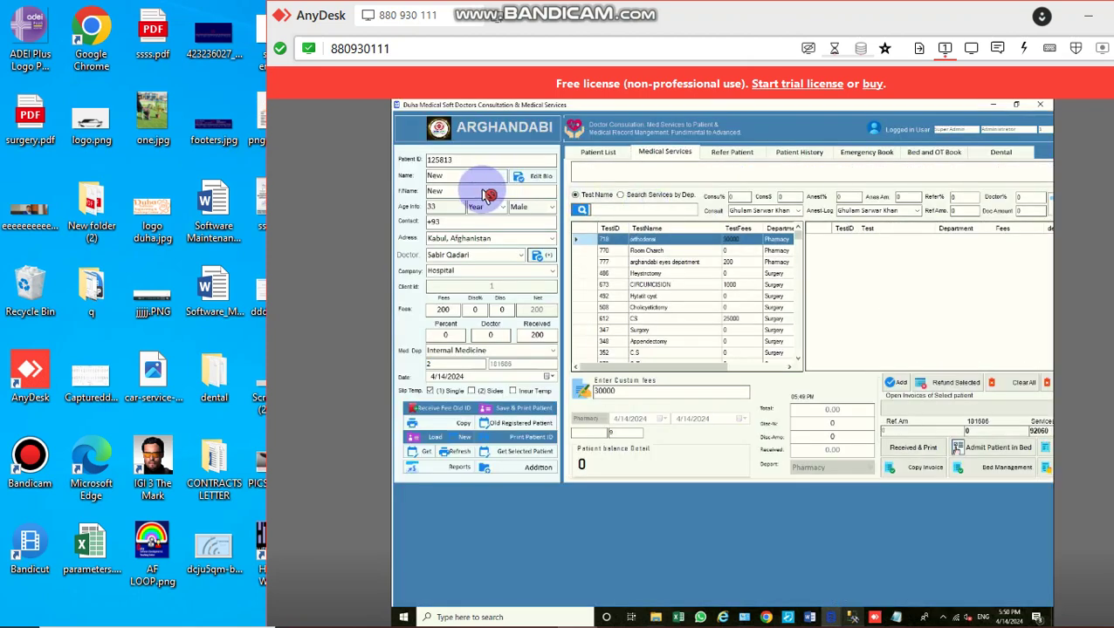
Step: Add a CBC lab test and receive its fee with a printed invoice
double_click(640, 252)
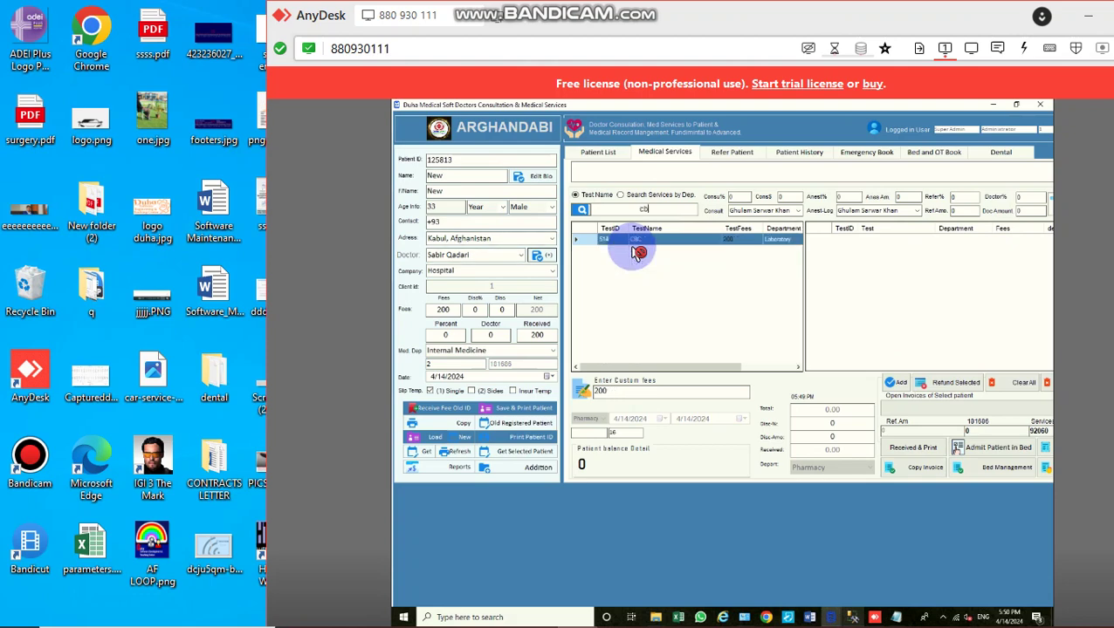
key(Return)
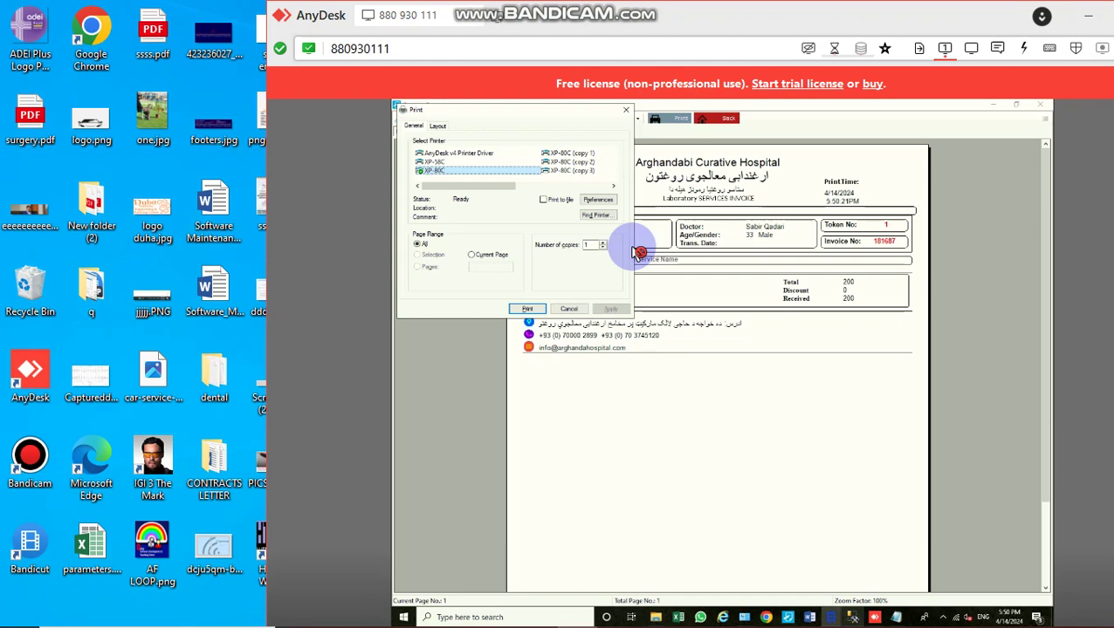
key(Return)
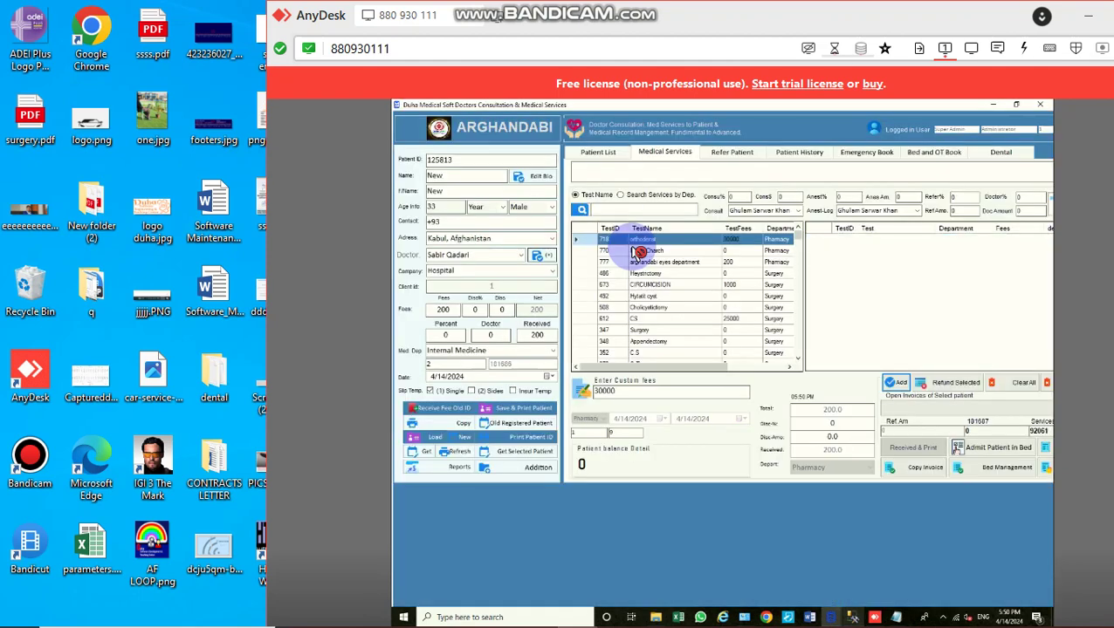
Step: Add an Ultrasound at 300, close its invoice and return to the Patient List
text(ul)
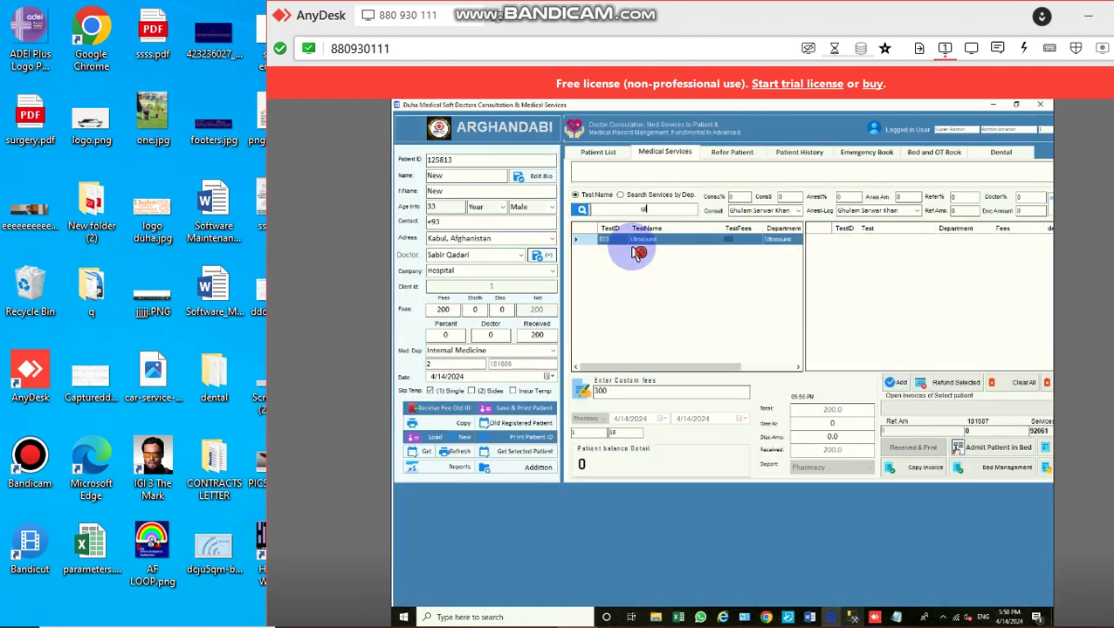
double_click(634, 244)
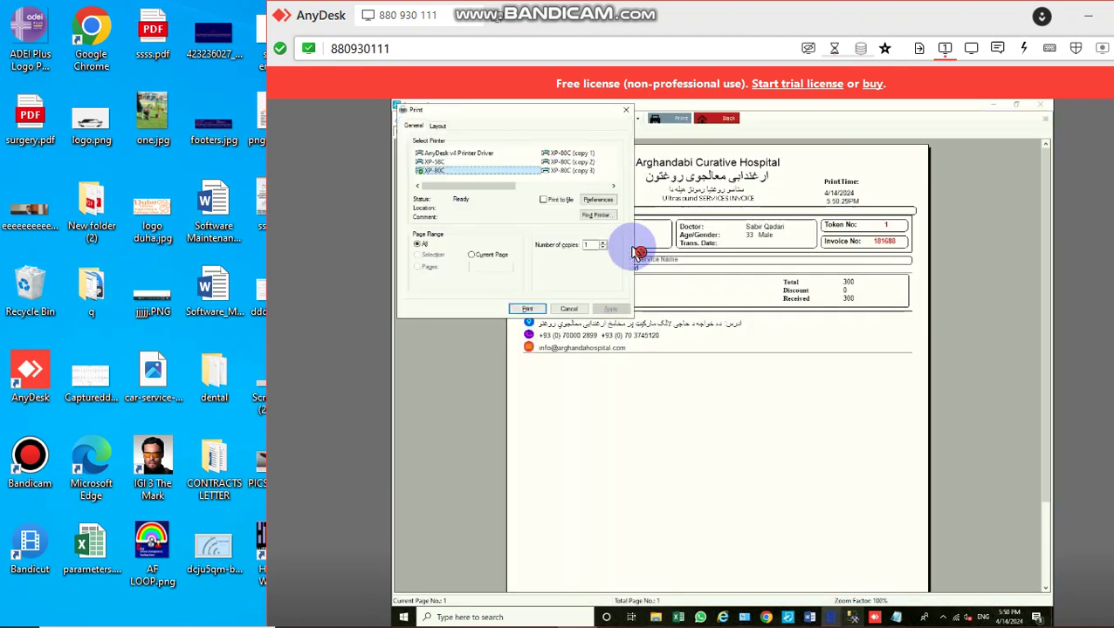
key(Escape)
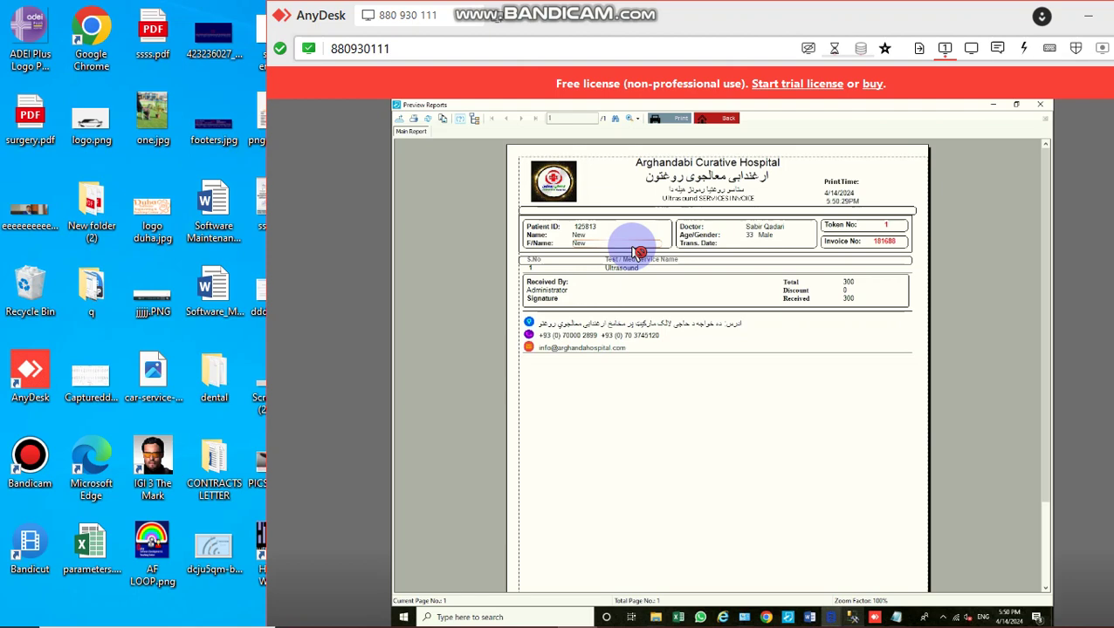
key(Escape)
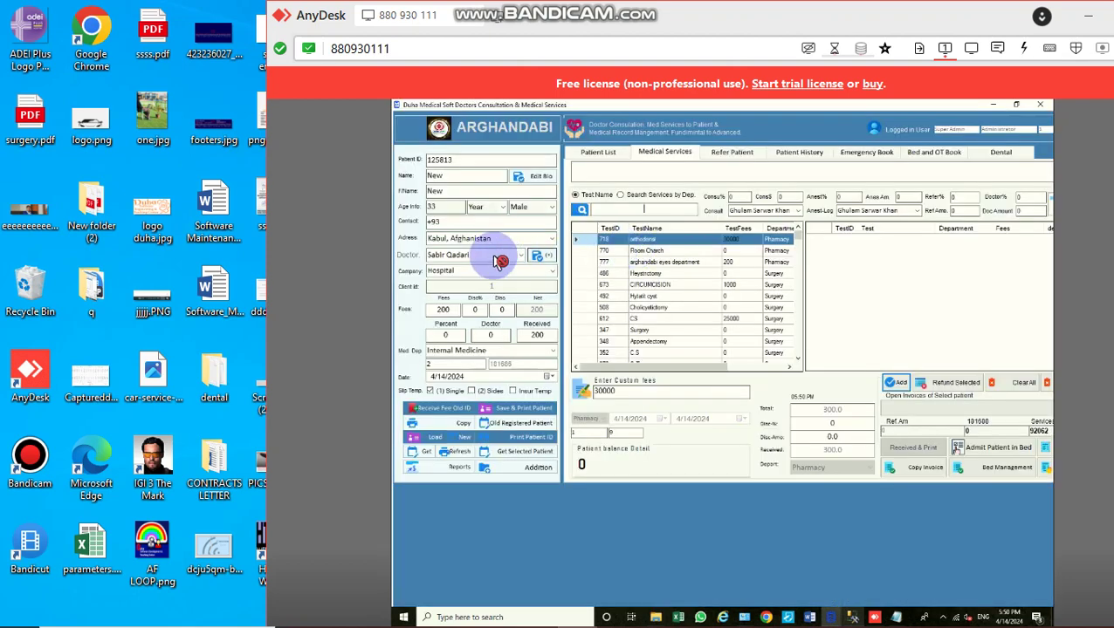
click(594, 158)
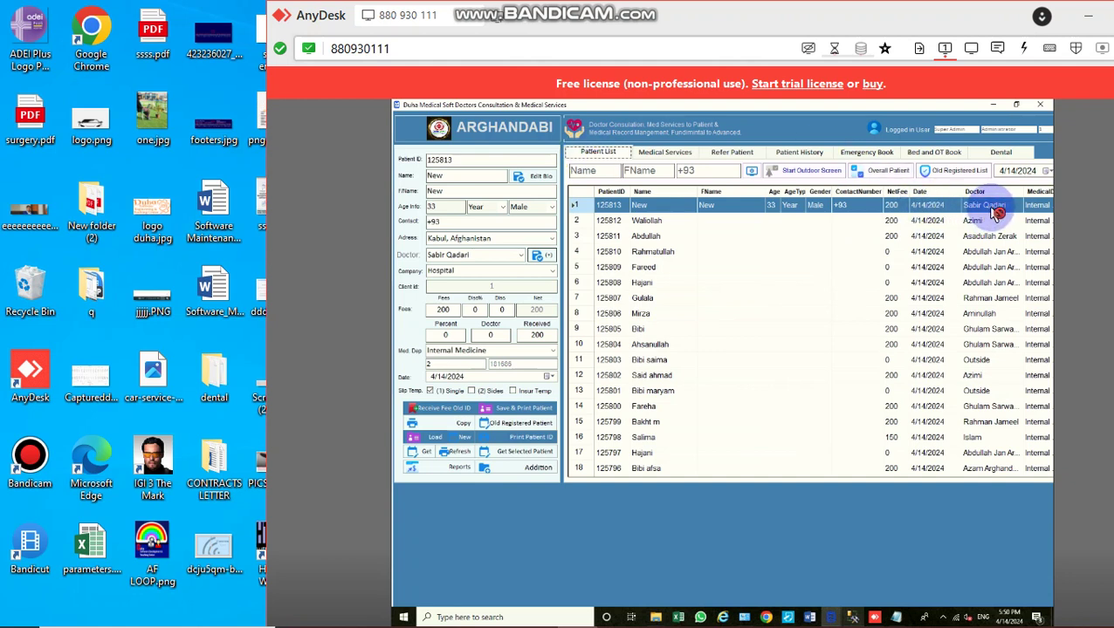
click(712, 207)
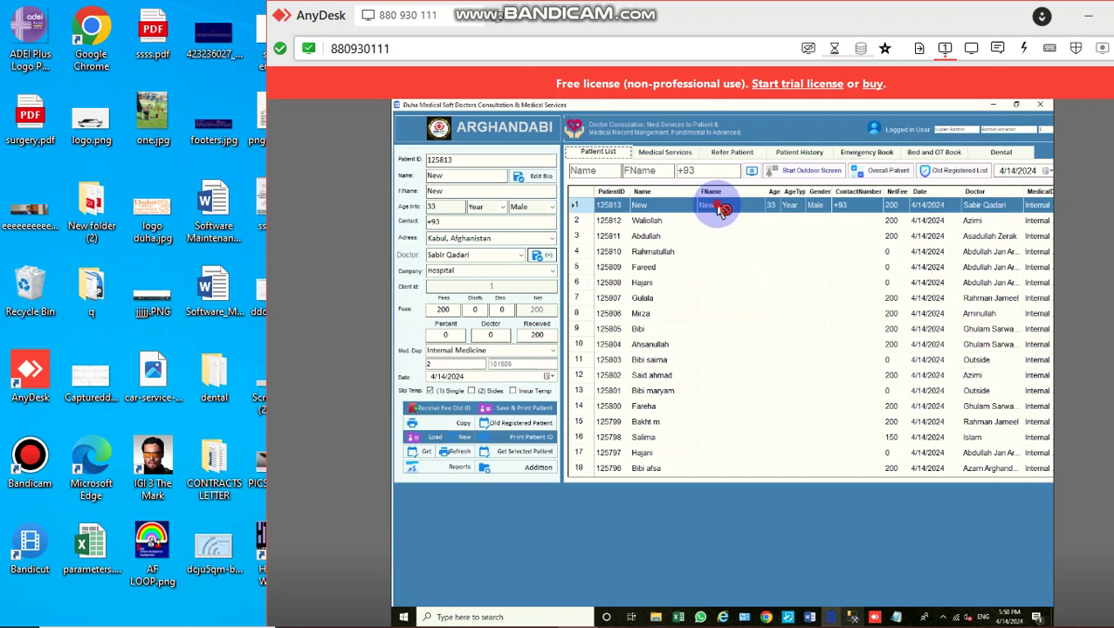
double_click(721, 208)
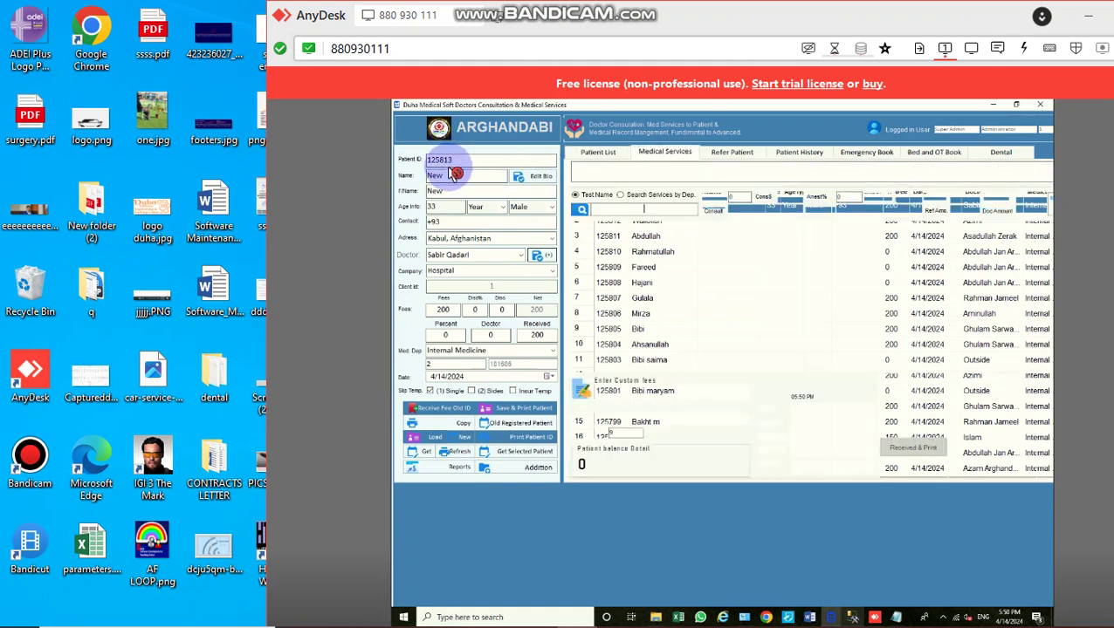
click(508, 261)
text(d)
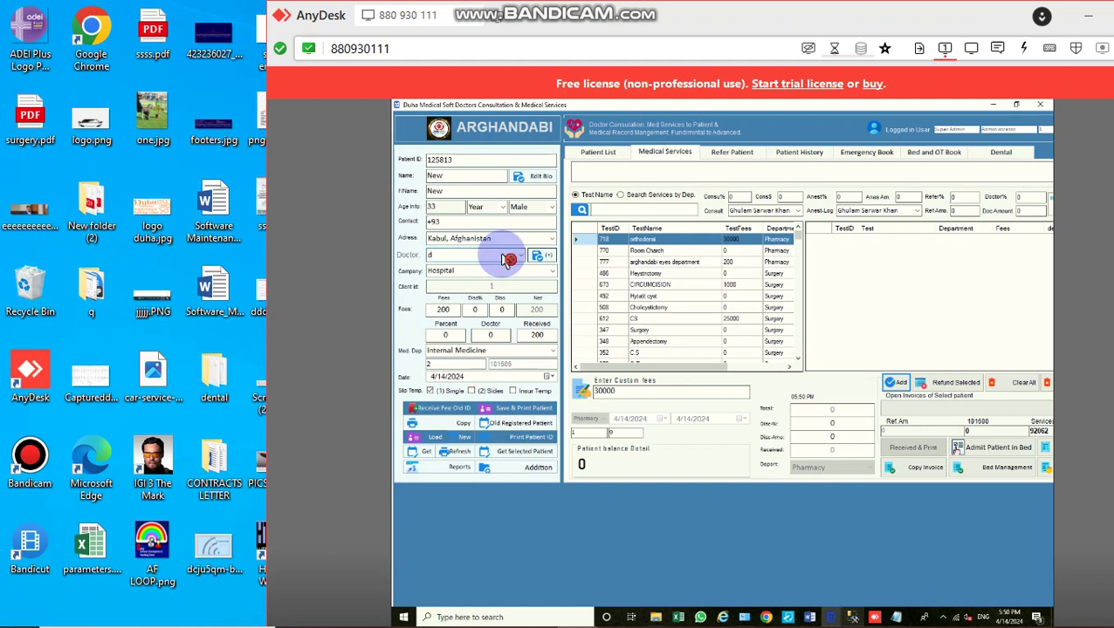
key(BackSpace)
text(a)
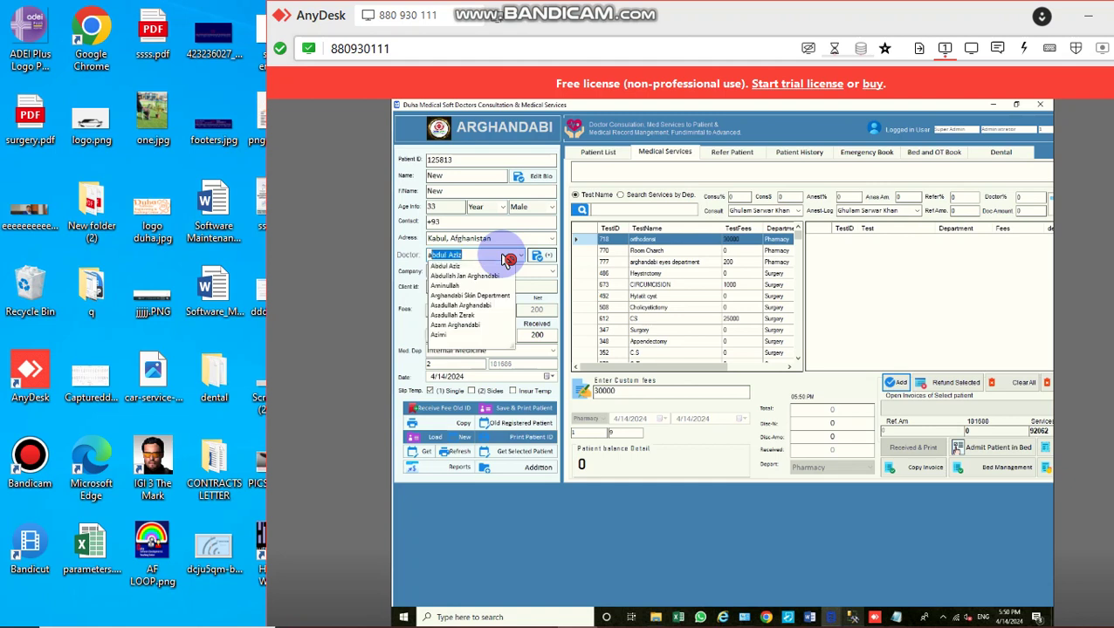
text(sa)
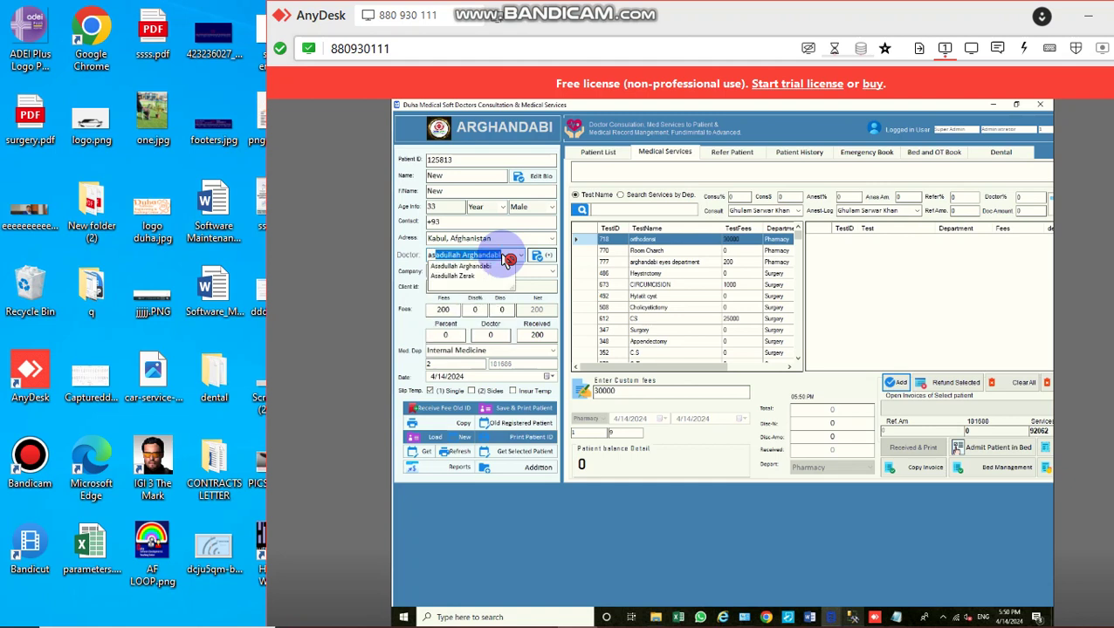
key(Tab)
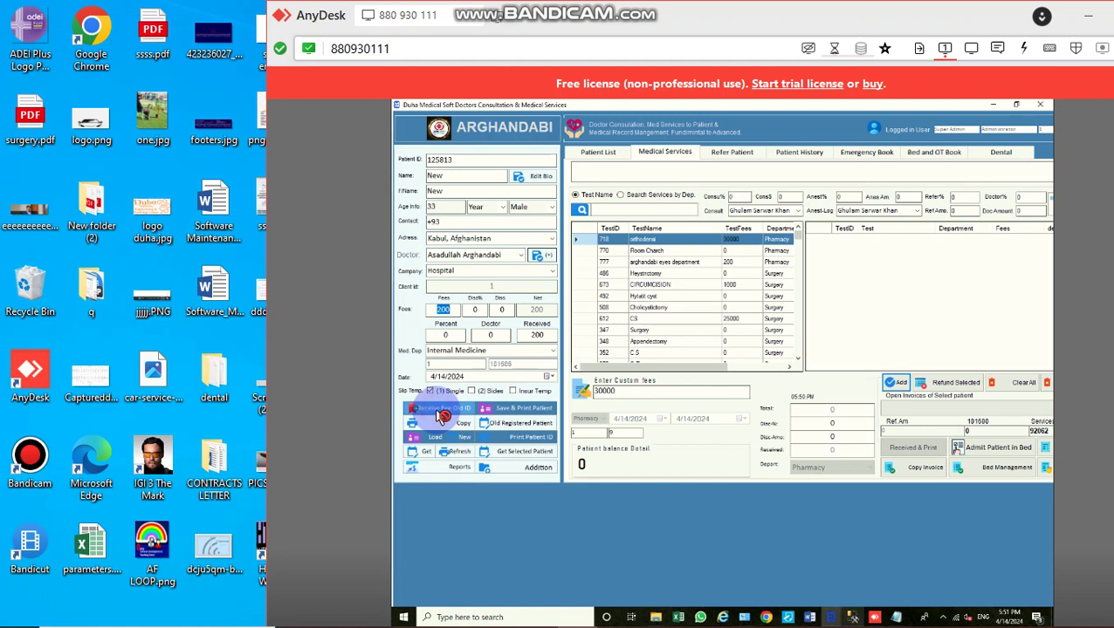
Step: Register the repeat visit via Receive Fee Old ID, which errors, then switch to Management Studio
click(443, 416)
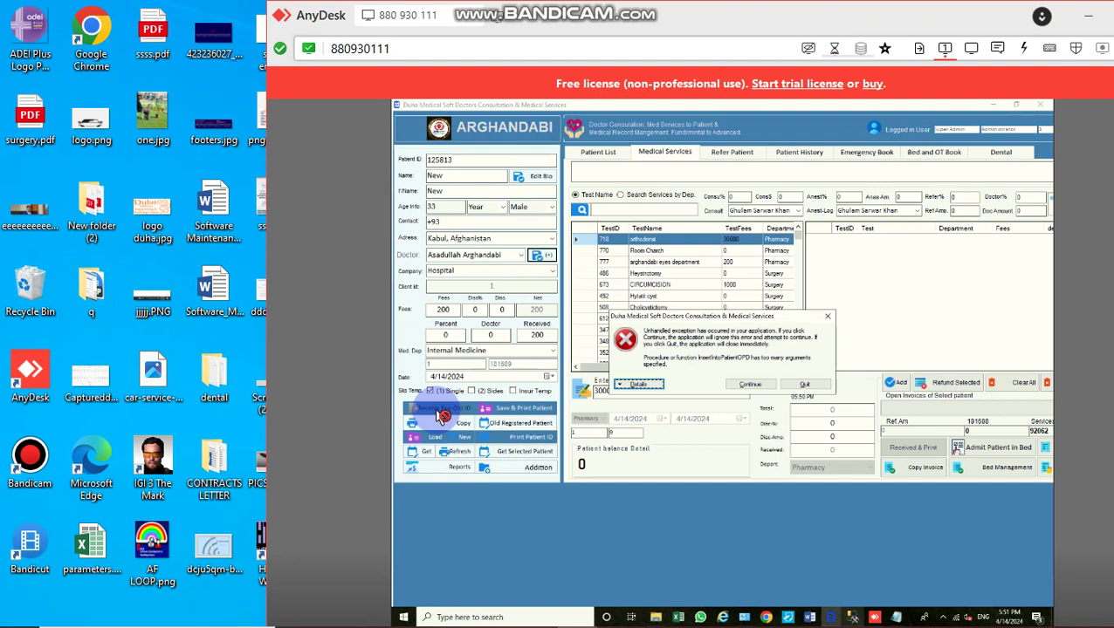
mouse_move(527, 615)
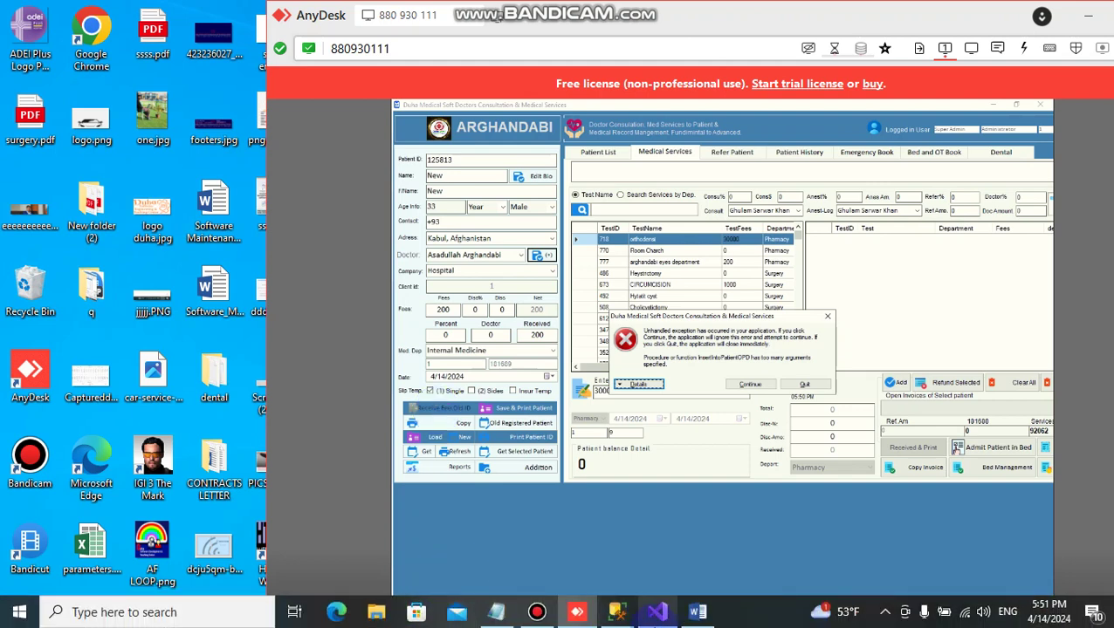
click(618, 613)
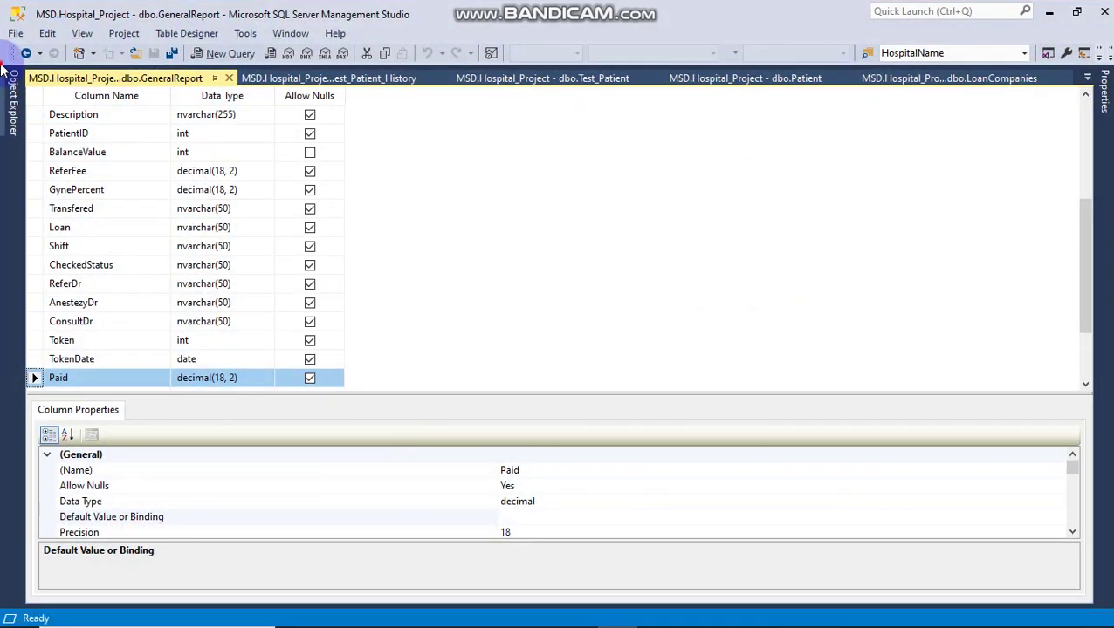
Step: Expand Programmability > Stored Procedures and open dbo.InsertIntoPatientOPD for modification
mouse_move(9, 87)
scroll(162, 388, down, 10)
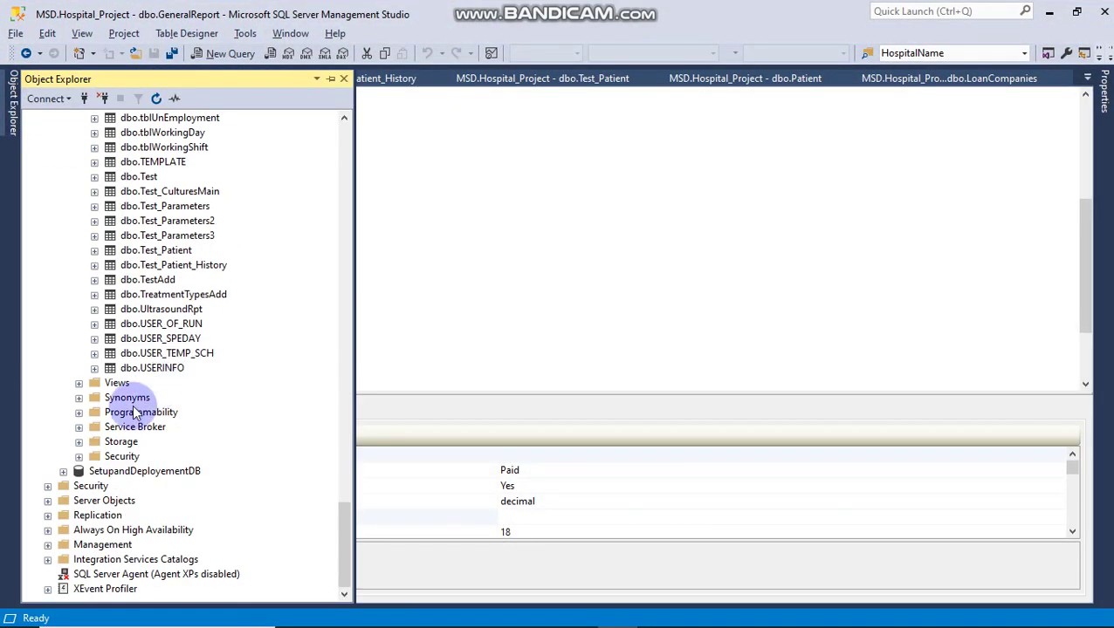
double_click(124, 416)
double_click(149, 427)
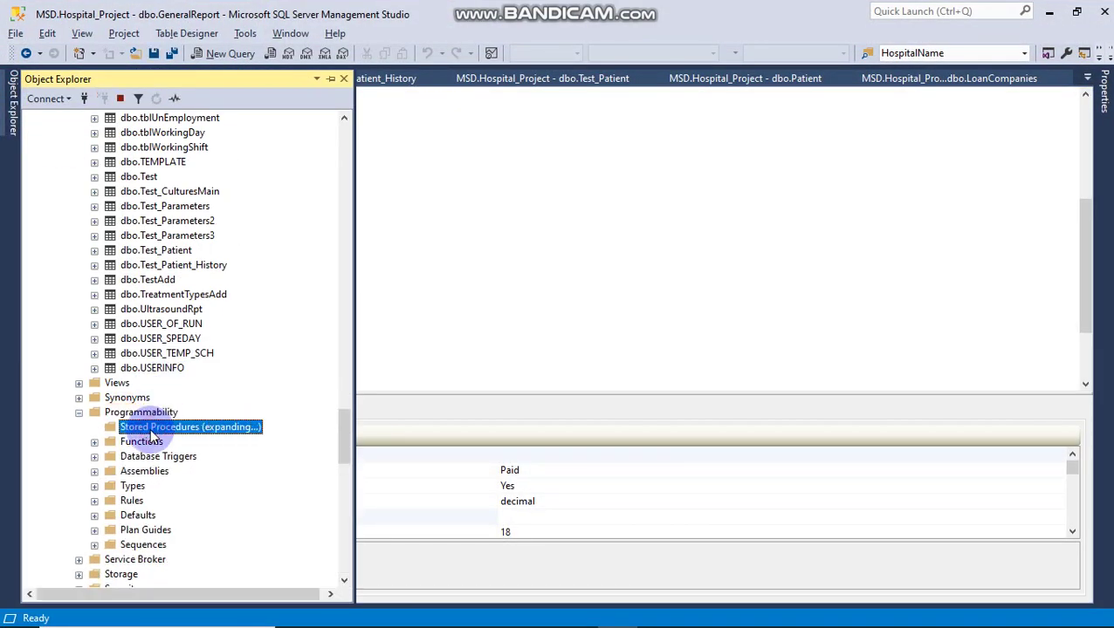
scroll(155, 472, down, 15)
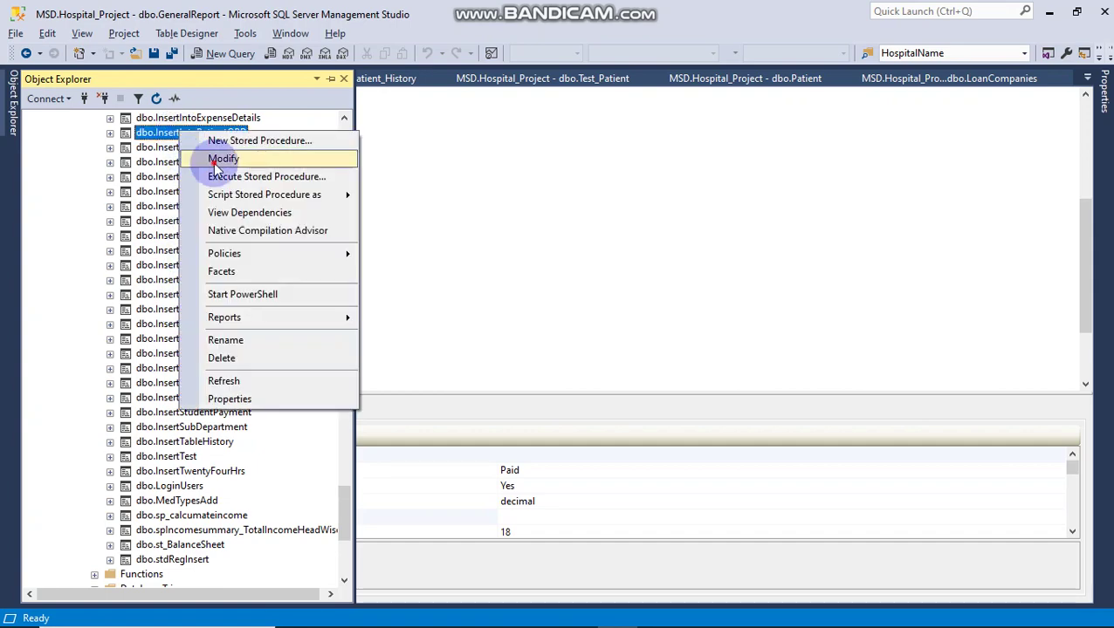
click(218, 158)
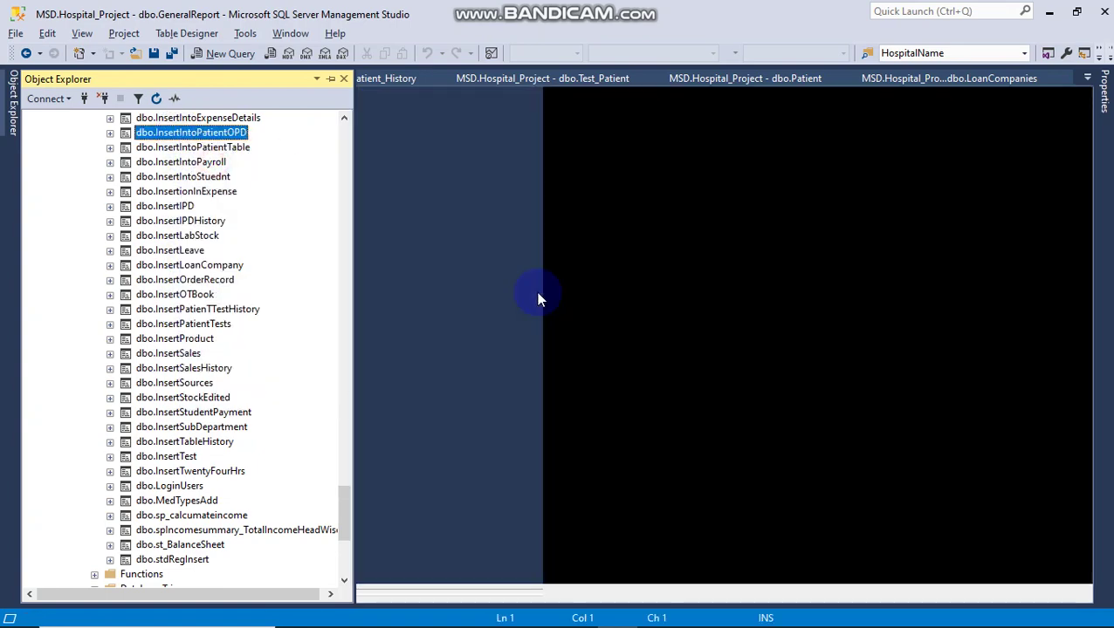
Step: Copy the whole InsertIntoPatientOPD script and paste it into a new Notepad window
key(ctrl+a)
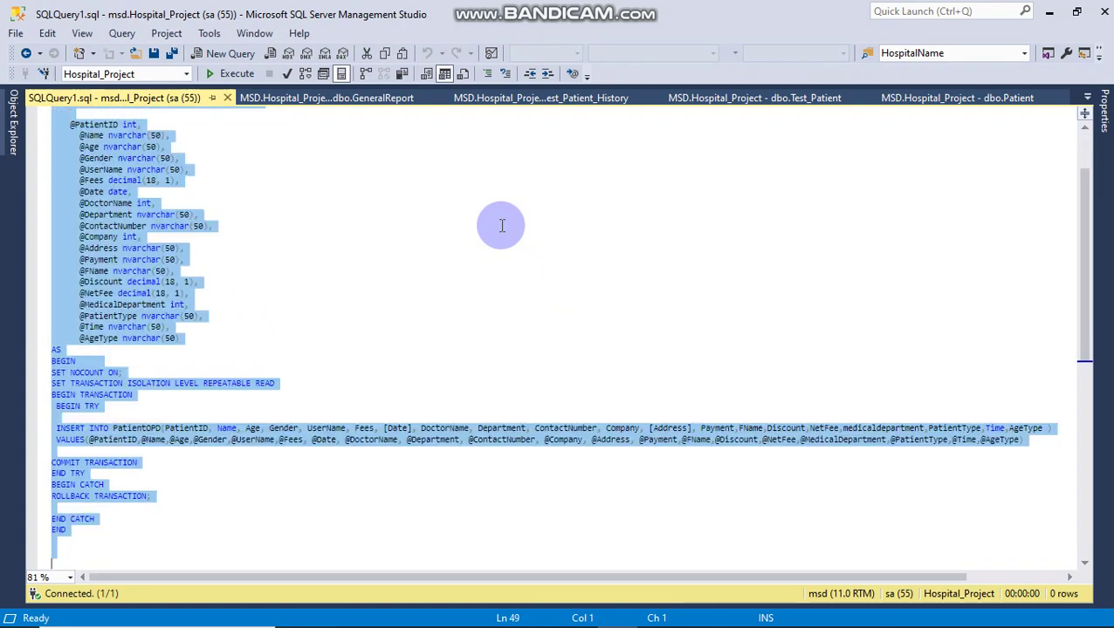
key(super+r)
key(Return)
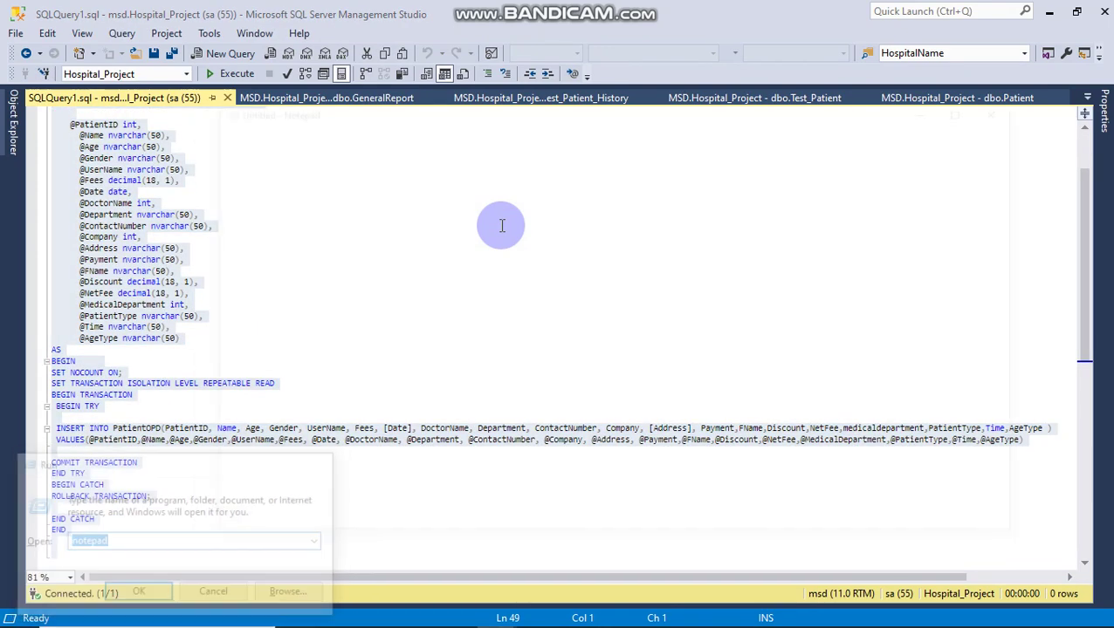
key(ctrl+v)
Step: Save the Notepad text as insertintopatientopdtable in the dental folder, then show the desktop
key(ctrl+s)
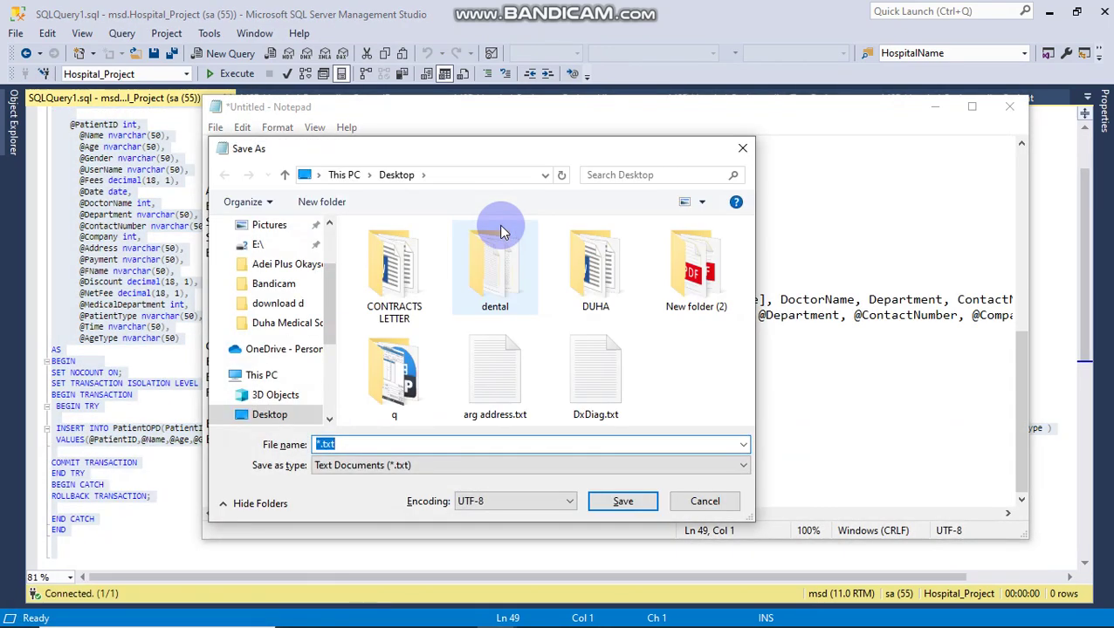
double_click(503, 244)
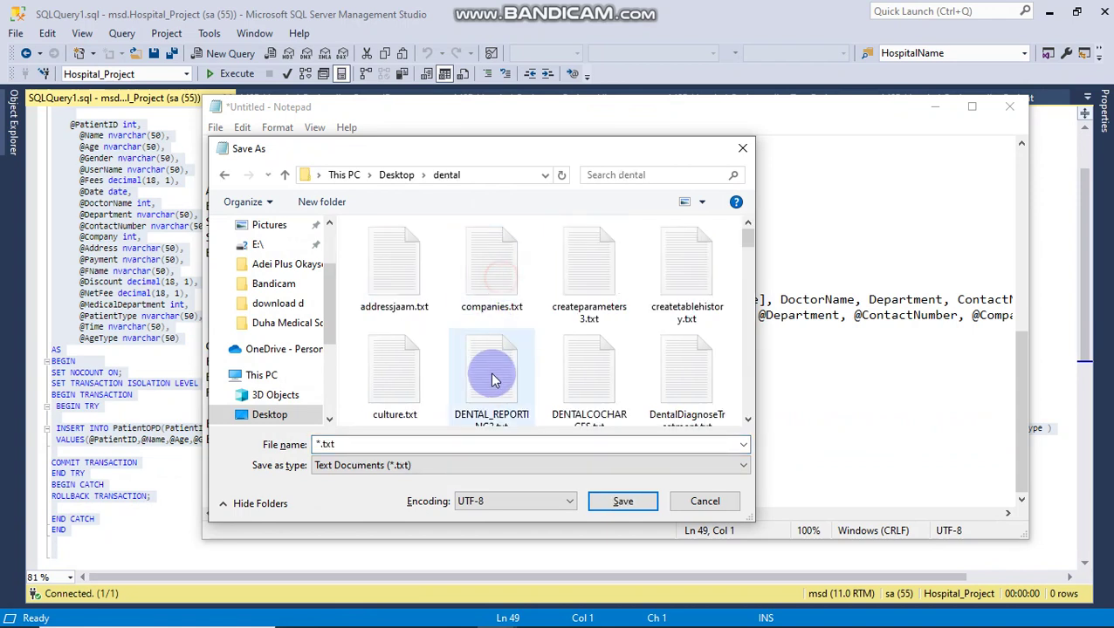
double_click(422, 443)
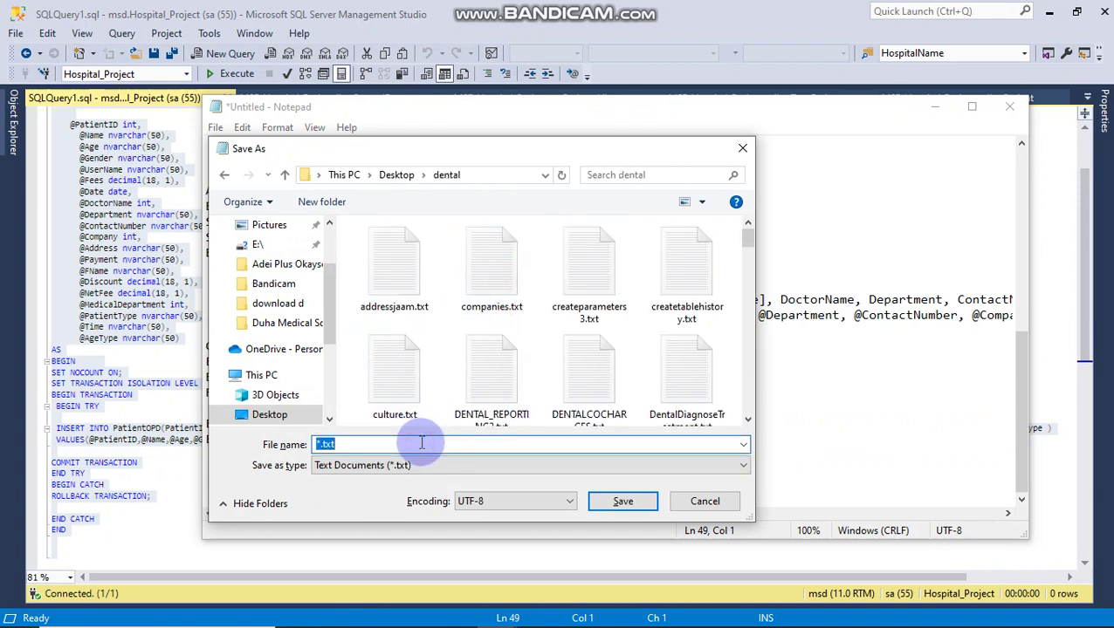
drag(748, 234, 753, 311)
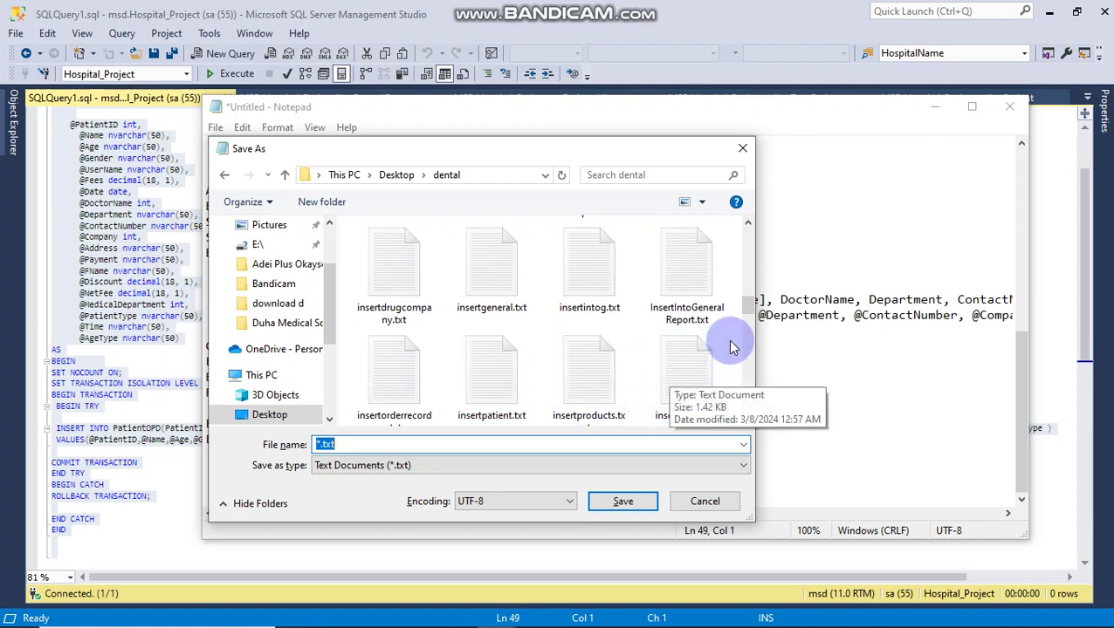
drag(748, 308, 748, 340)
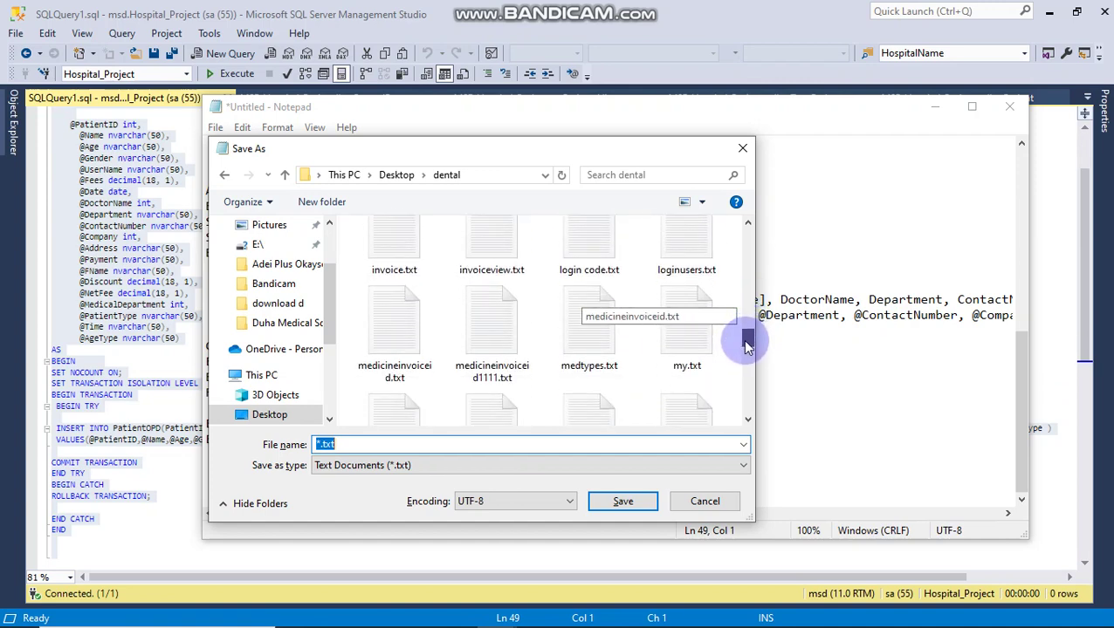
text(insert)
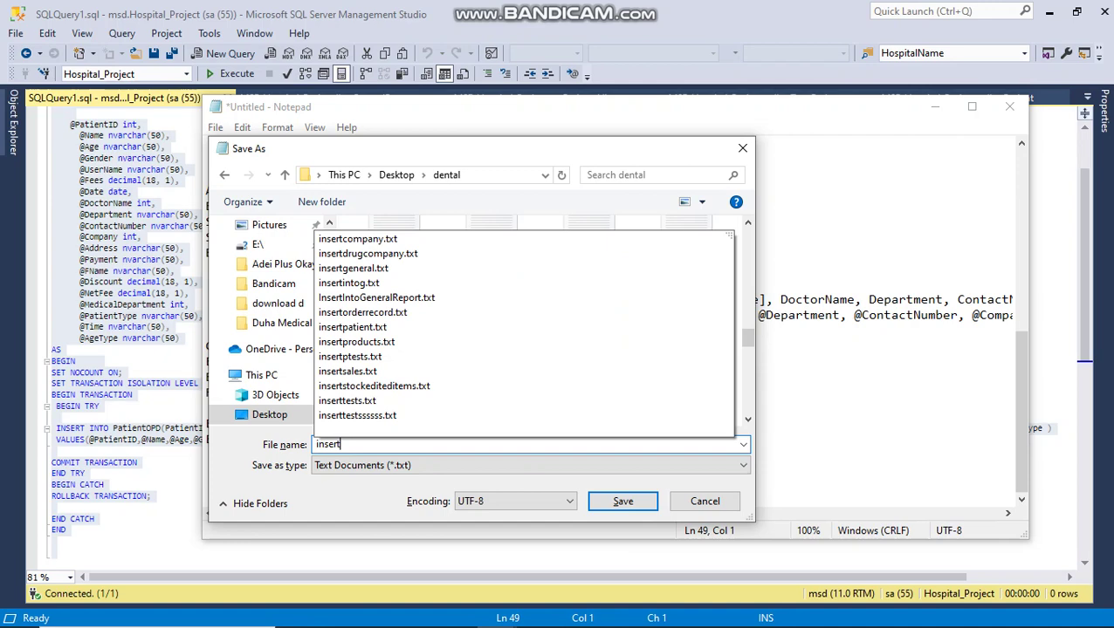
text(intopatientopdtab)
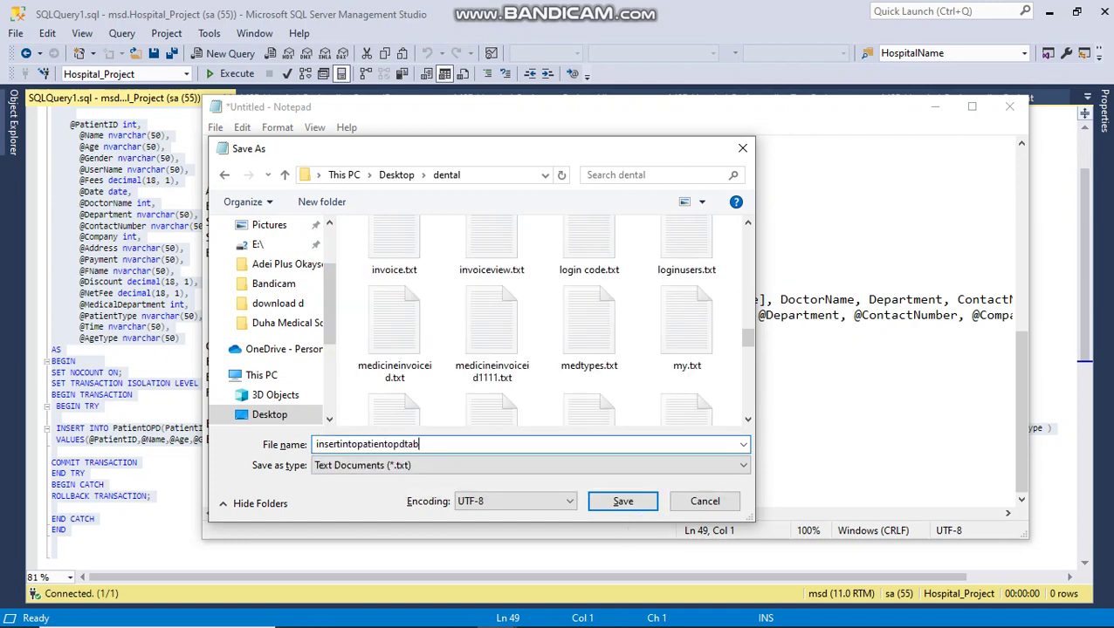
text(le)
key(Return)
key(super+d)
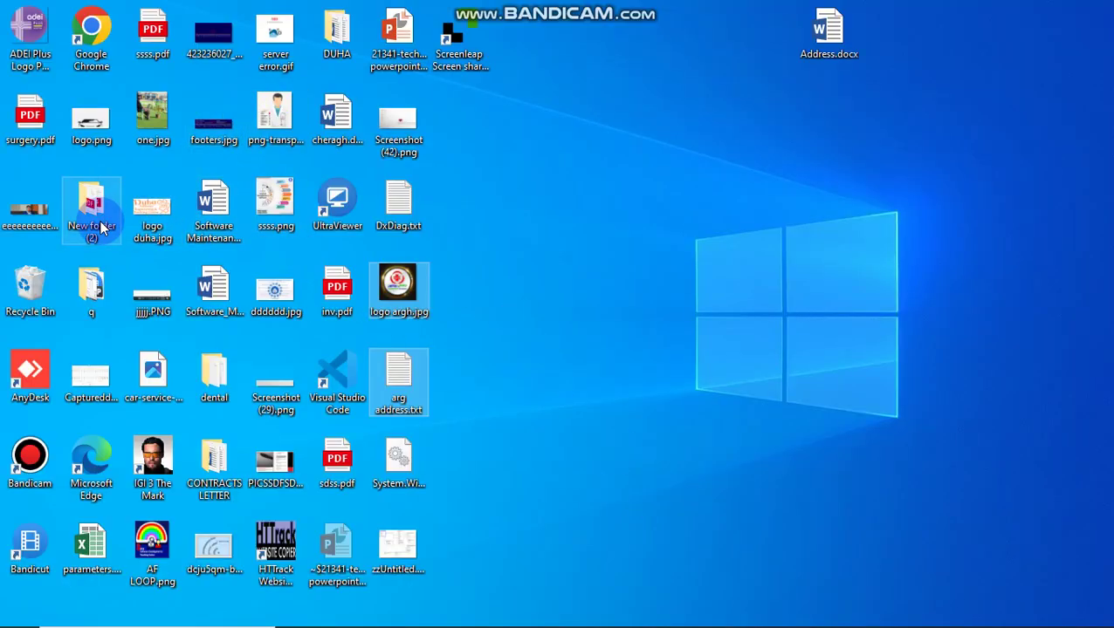
Step: Confirm insertintopatientopdtable.txt (2 KB) is in the dental folder, then return to AnyDesk
double_click(214, 373)
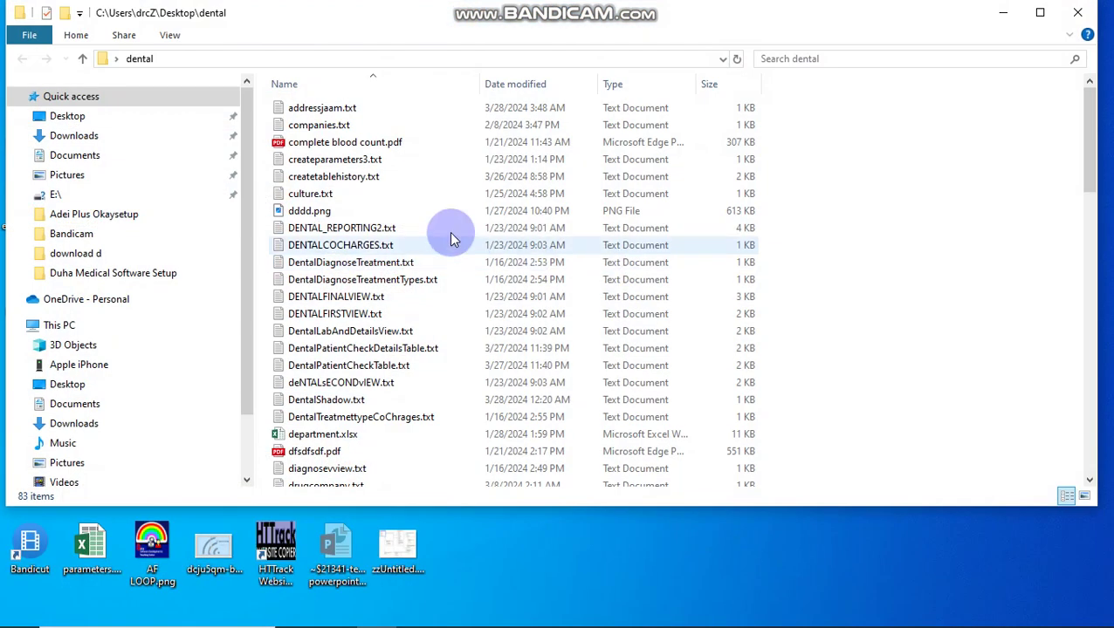
click(449, 229)
key(i)
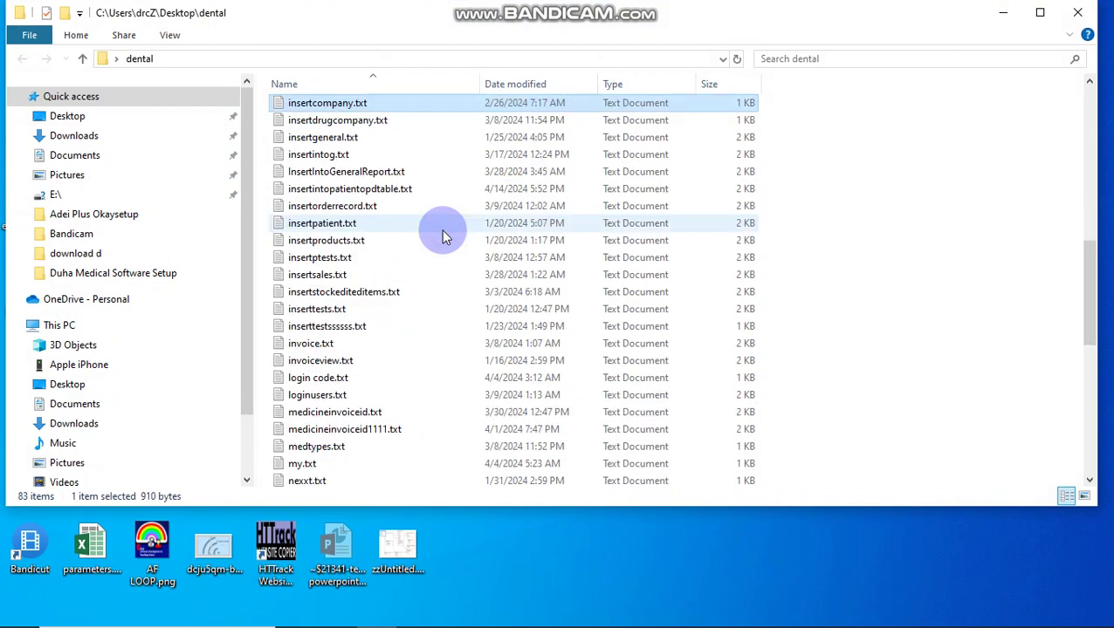
click(392, 191)
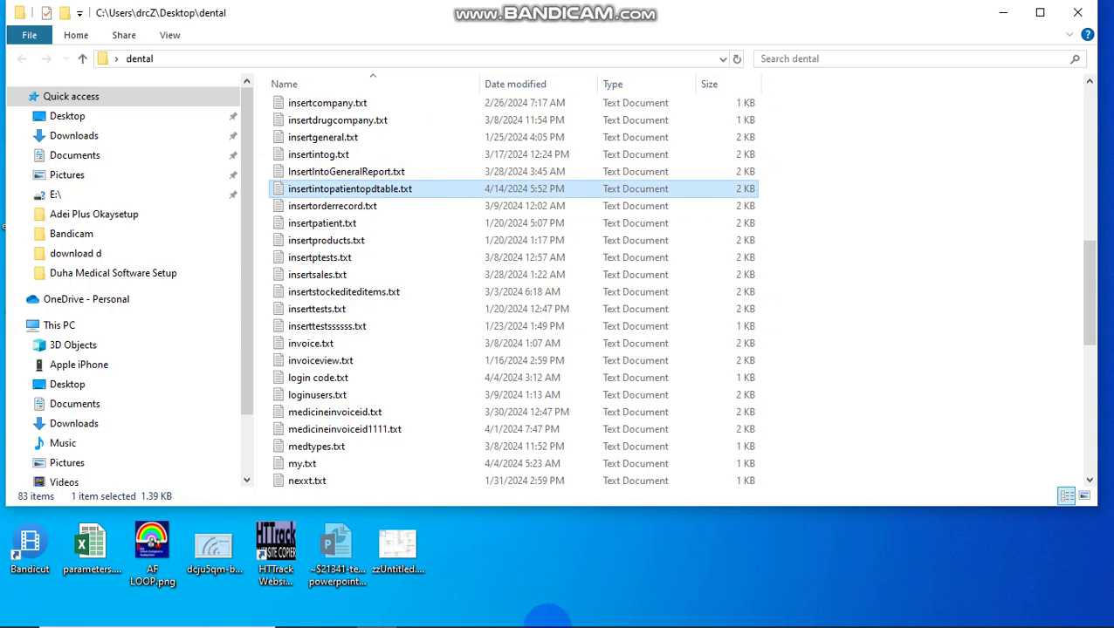
click(576, 612)
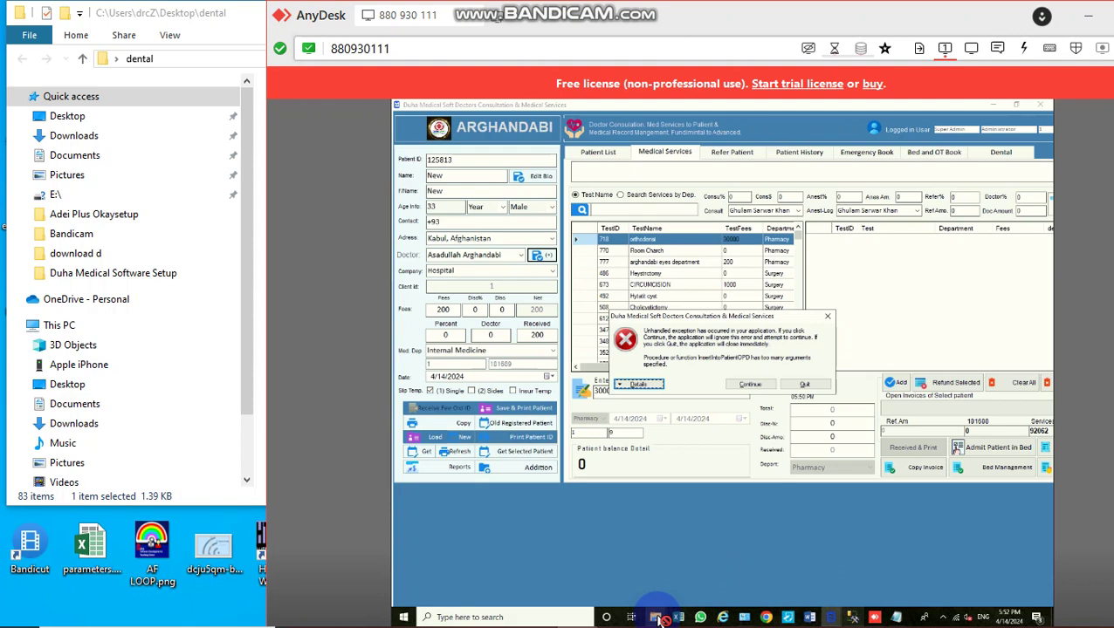
Step: Open the remote insertintopatientopdtable.txt in Notepad, select all its script, and return to remote SSMS
mouse_move(661, 619)
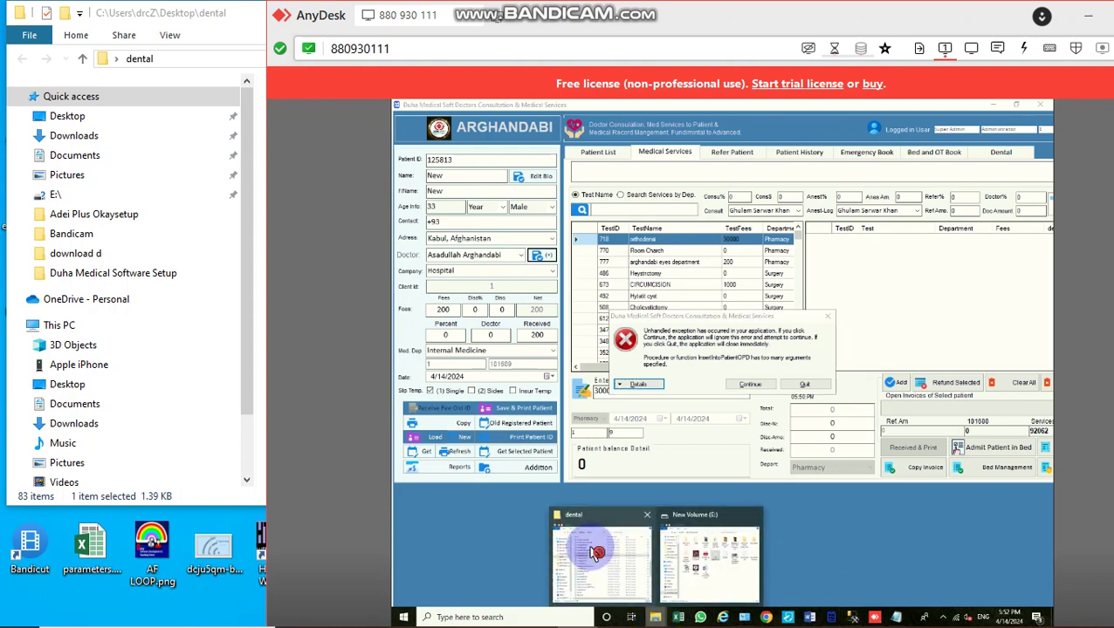
click(596, 552)
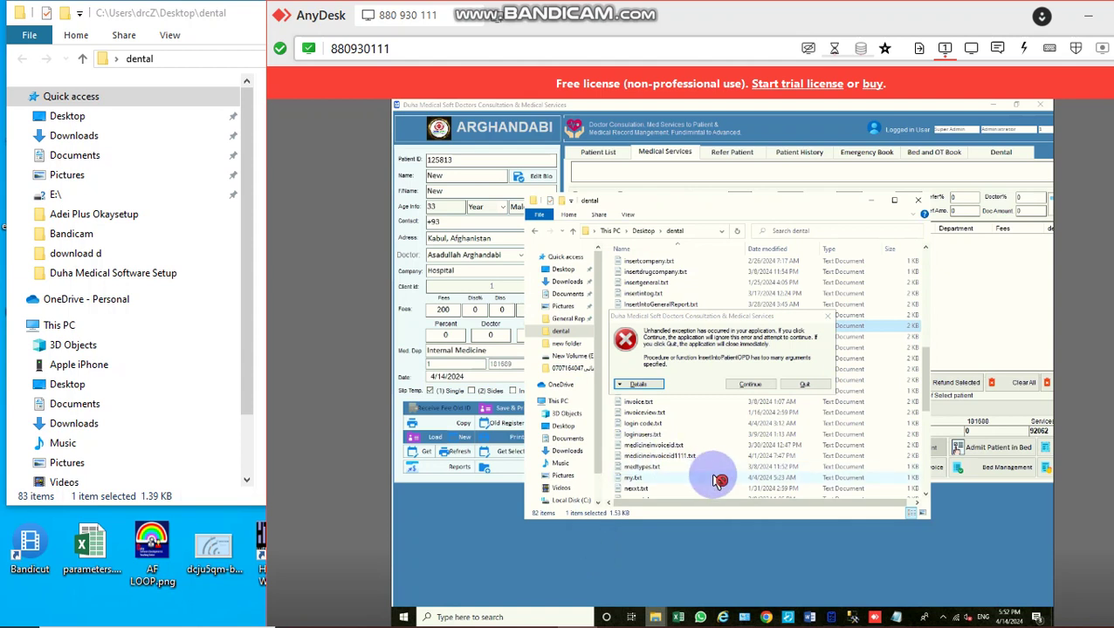
click(718, 481)
click(742, 433)
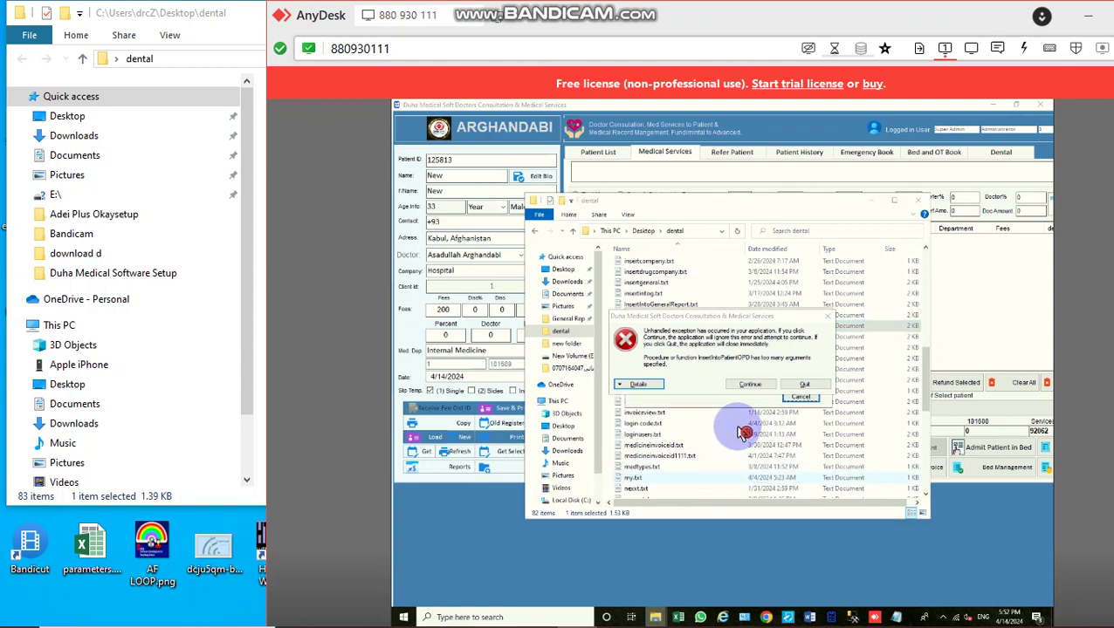
click(809, 470)
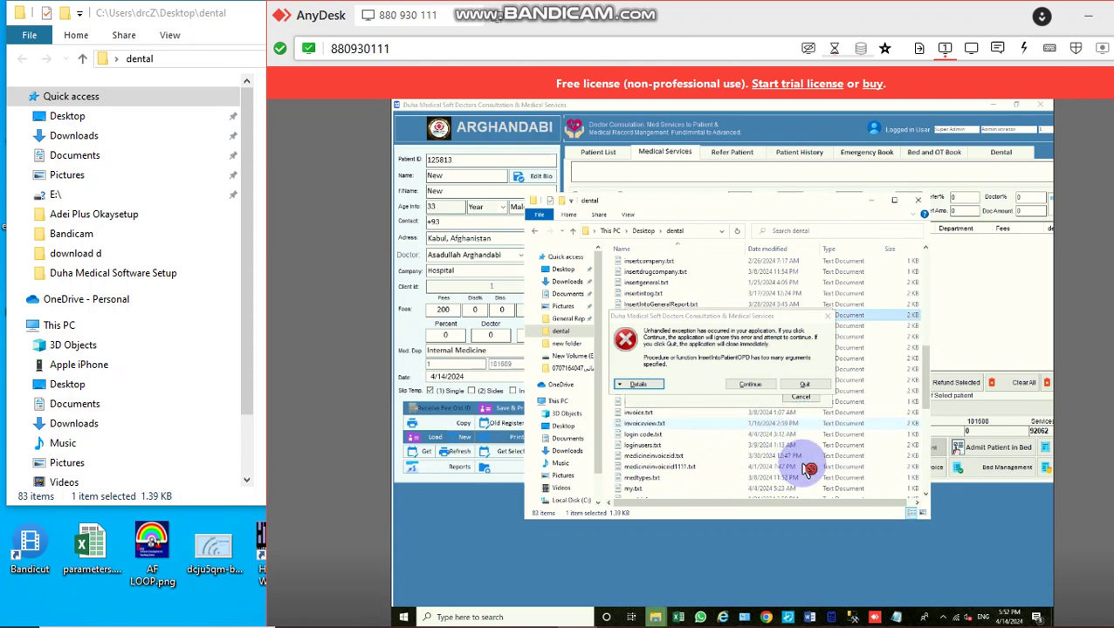
double_click(810, 469)
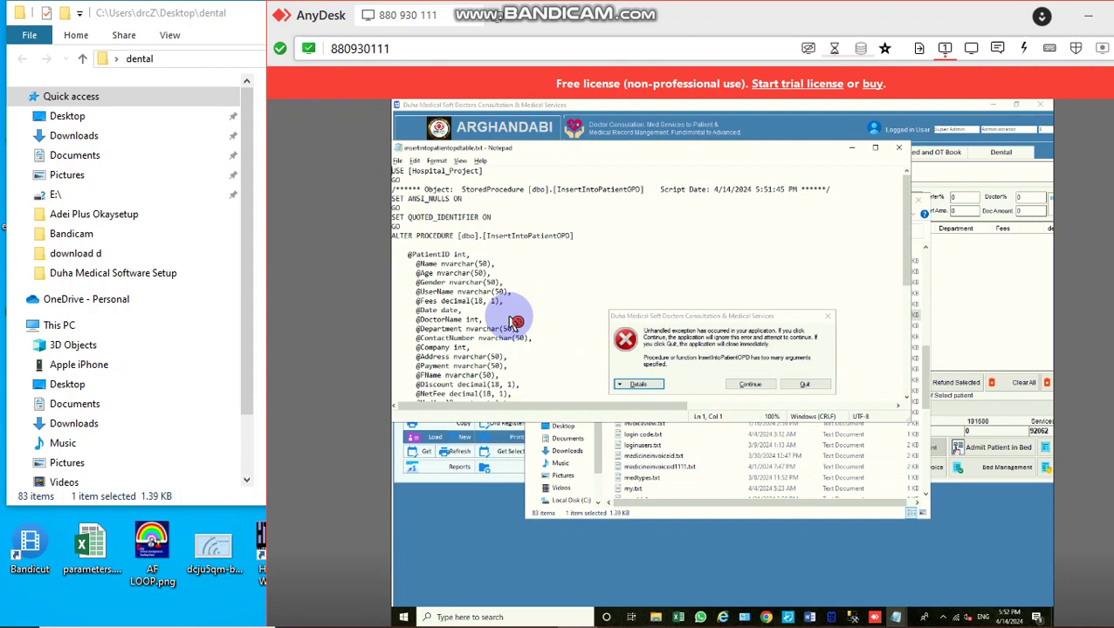
key(ctrl+a)
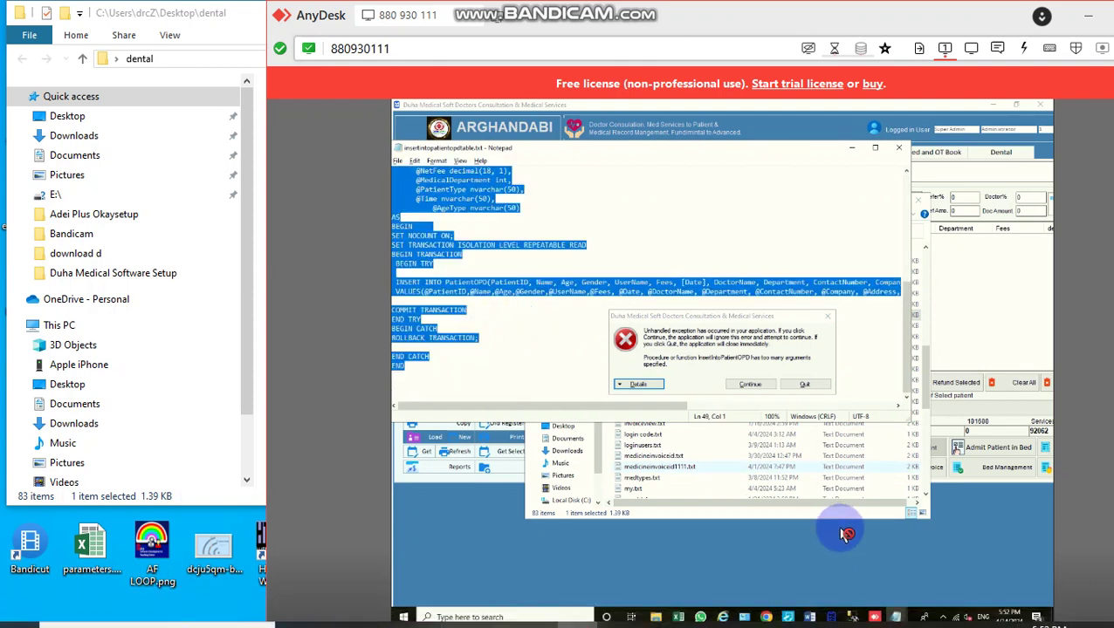
click(852, 617)
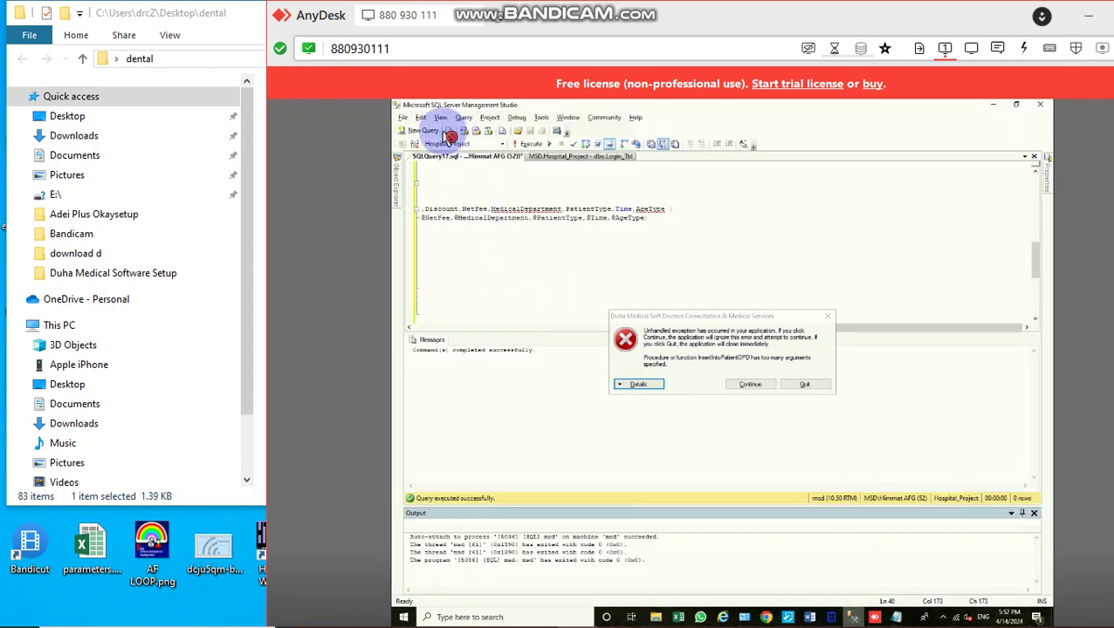
Step: Paste the script into a new query and execute it, which fails on invalid column 'AgeType'
click(424, 131)
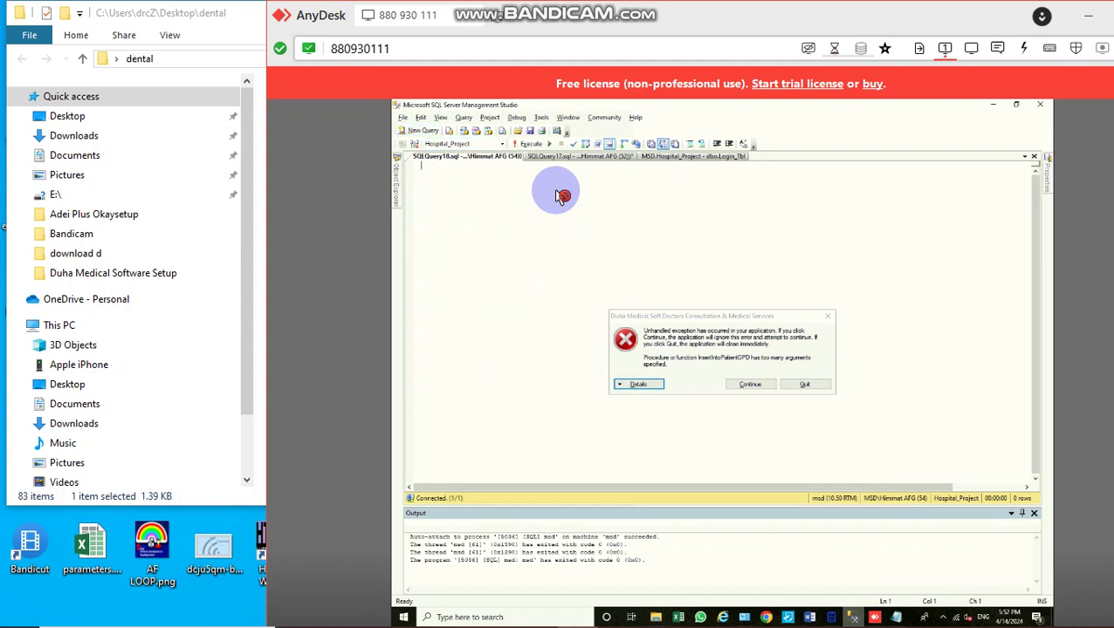
key(ctrl+v)
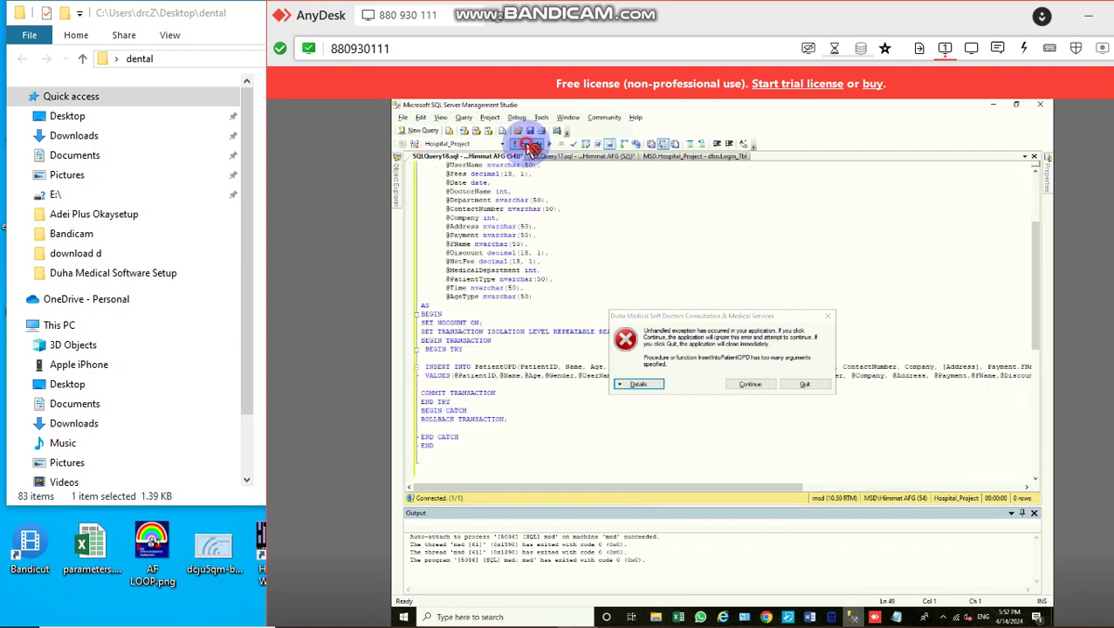
click(530, 146)
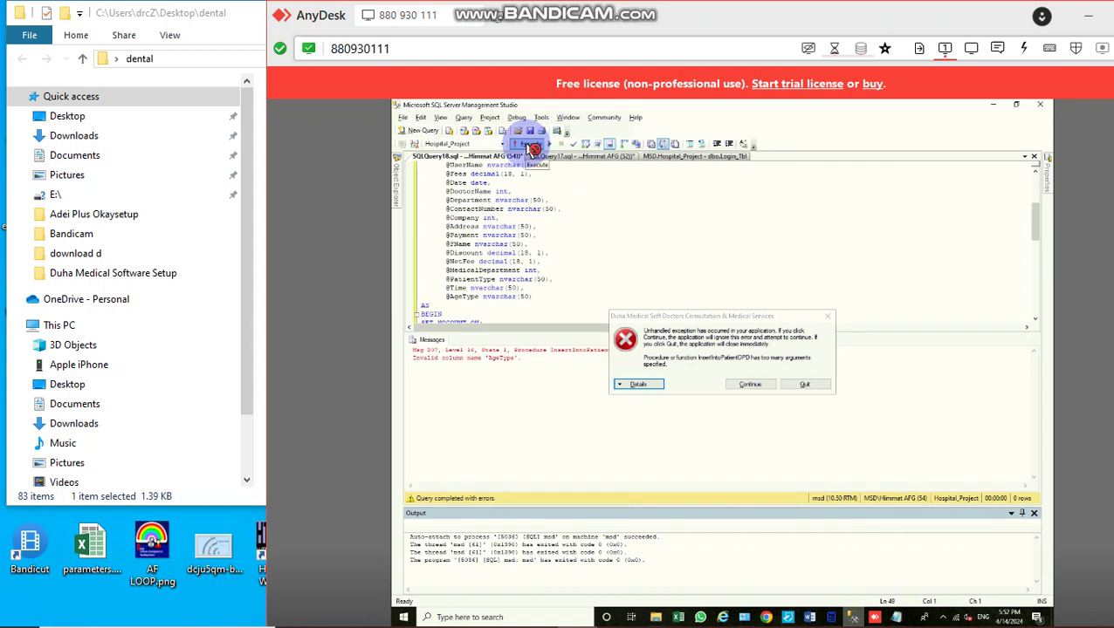
Step: Dismiss the Duha Medical unhandled exception, close its patient window, and show the database's tables
click(499, 362)
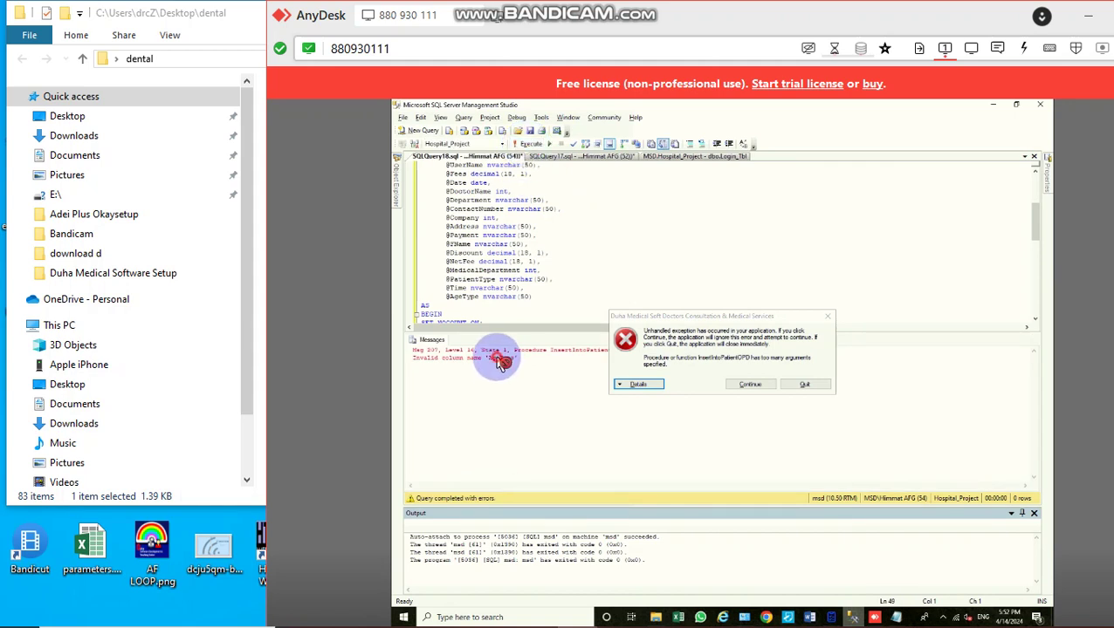
click(748, 386)
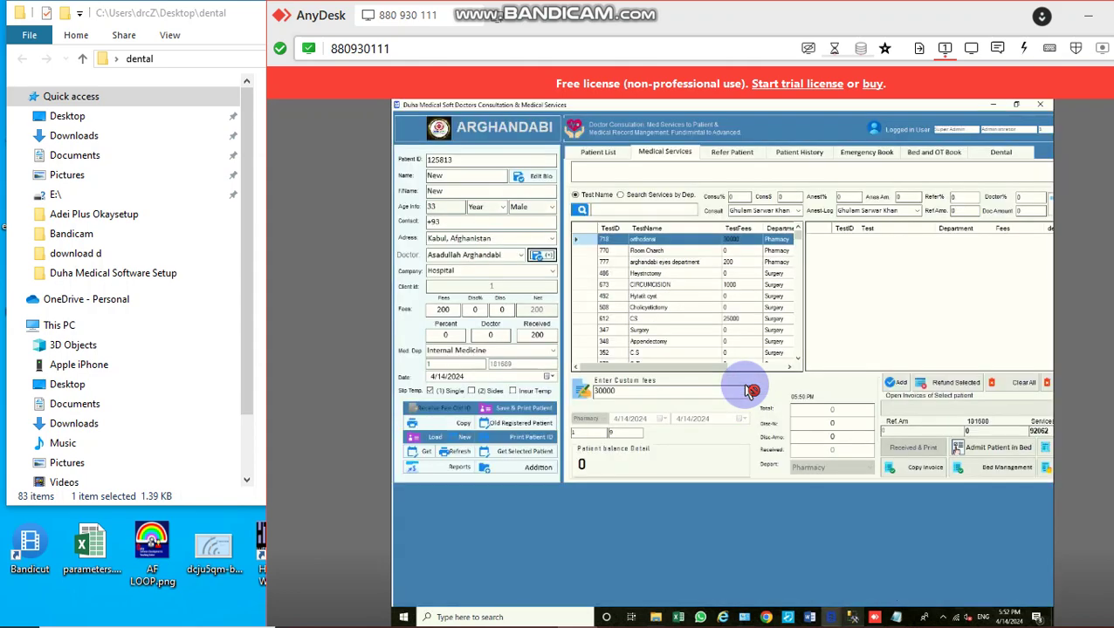
click(1046, 109)
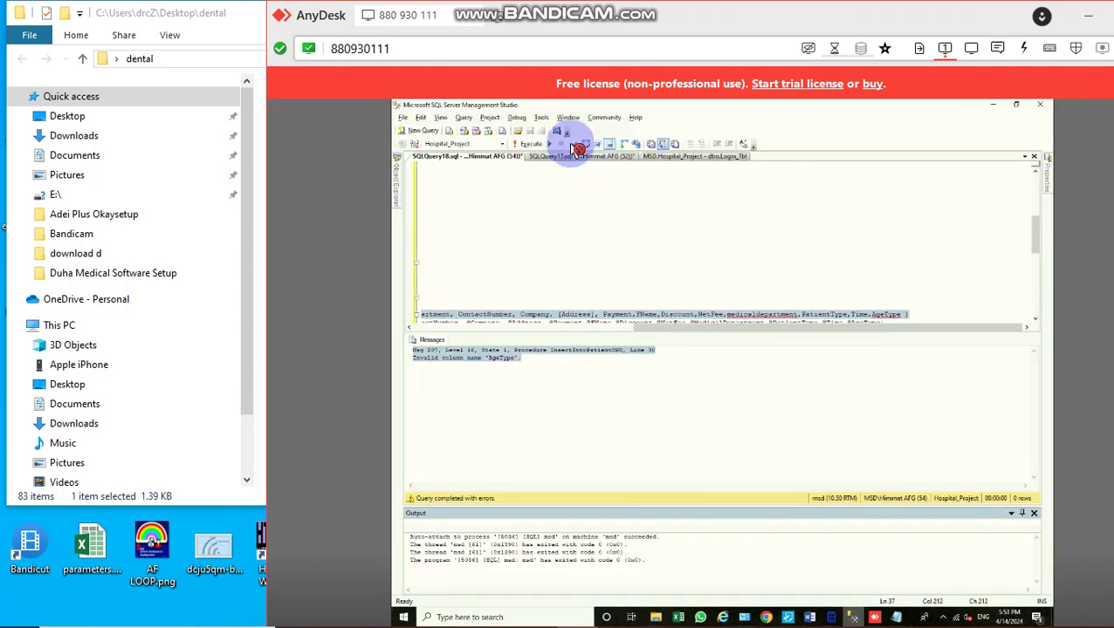
click(398, 180)
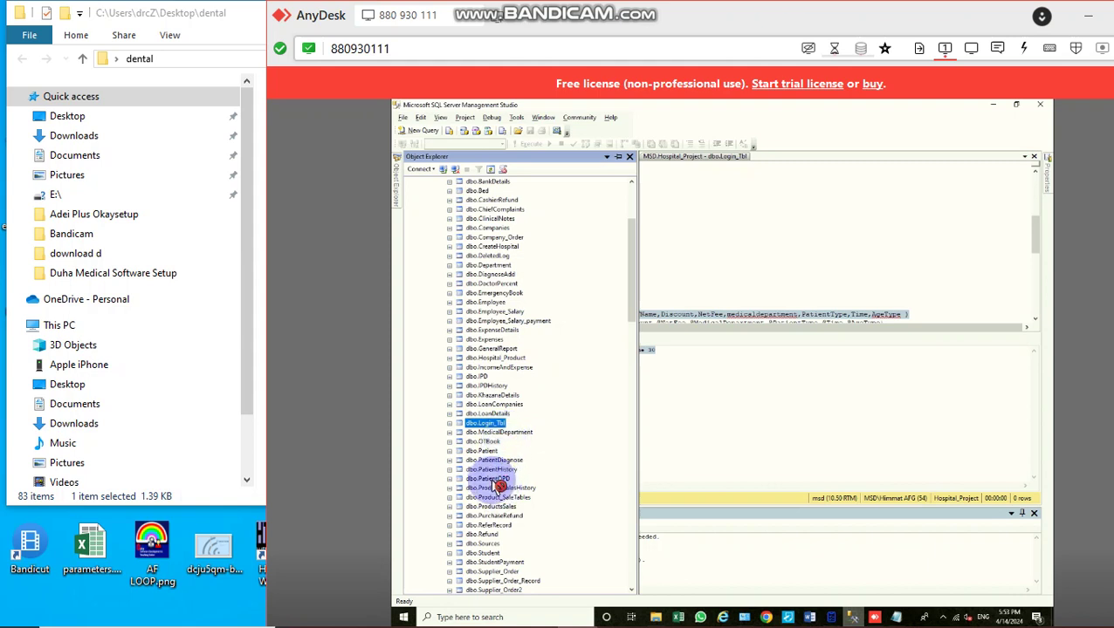
Step: Open the remote dbo.PatientOPD design, which lacks AgeType, then switch to the local SSMS
right_click(489, 479)
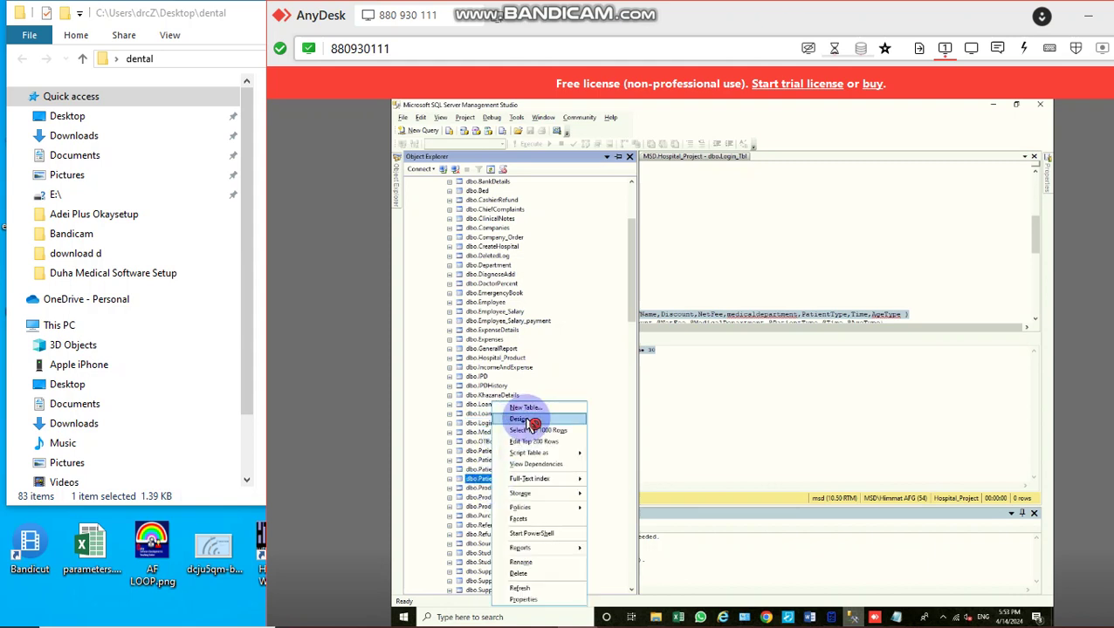
click(522, 420)
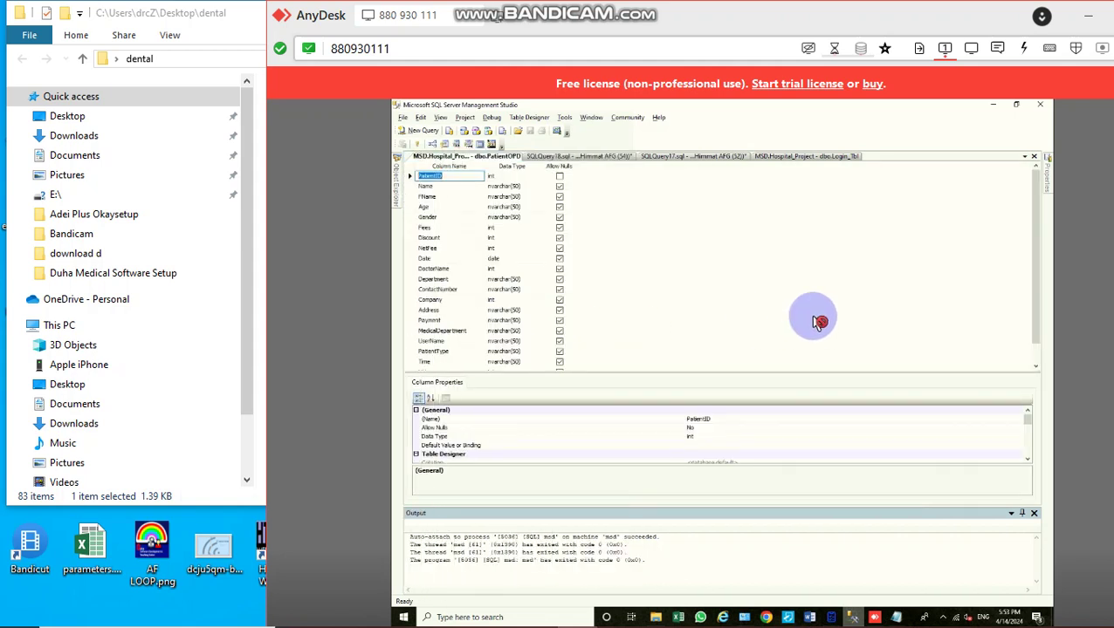
scroll(817, 321, down, 1)
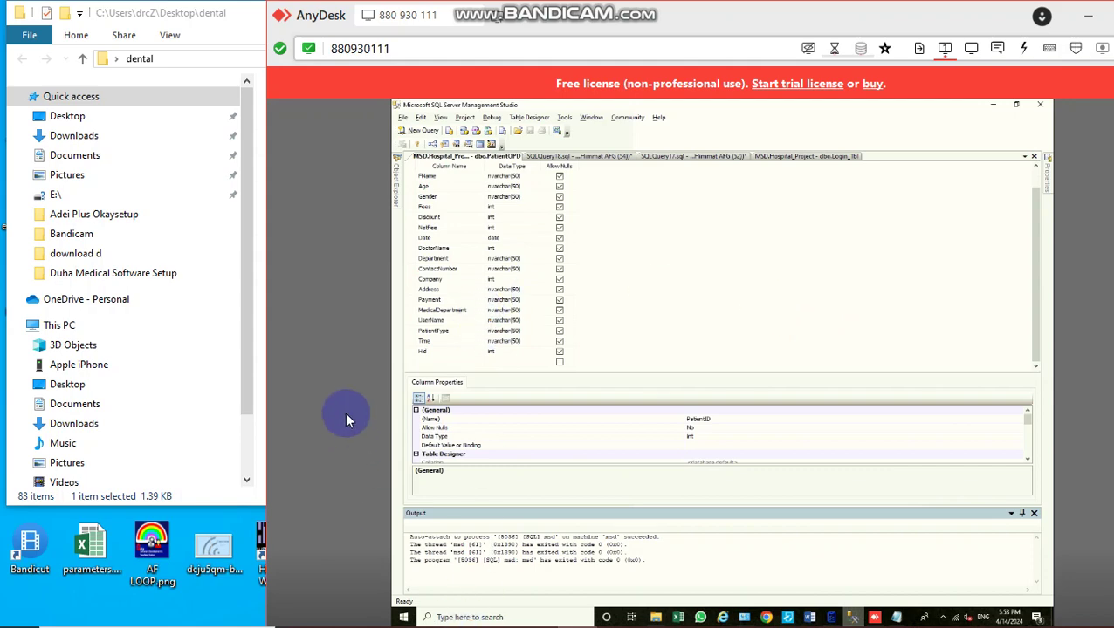
click(401, 583)
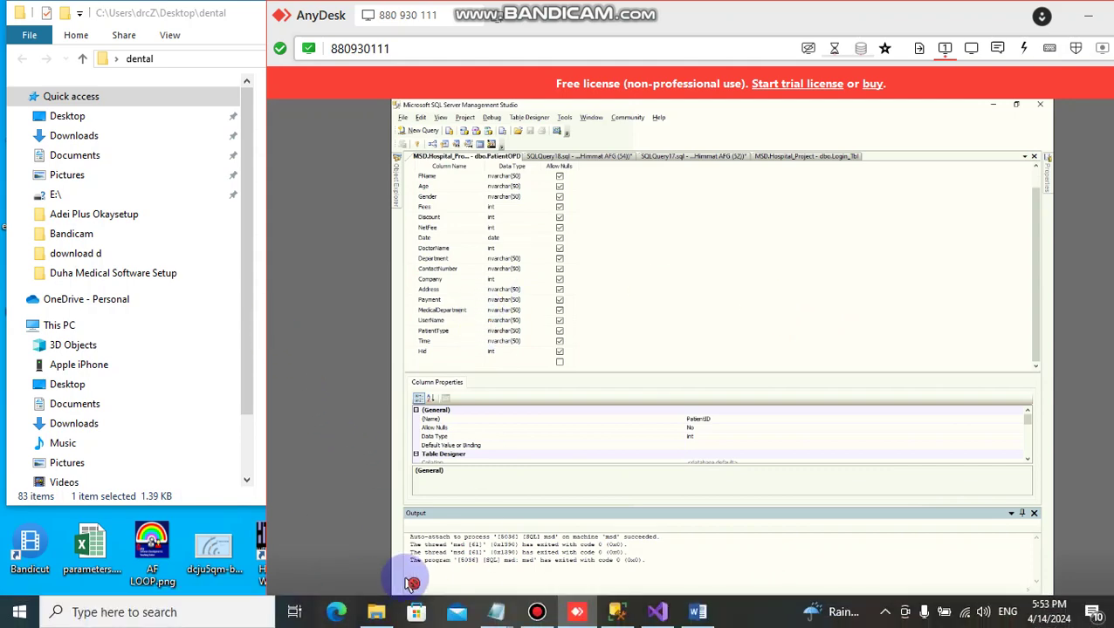
click(614, 612)
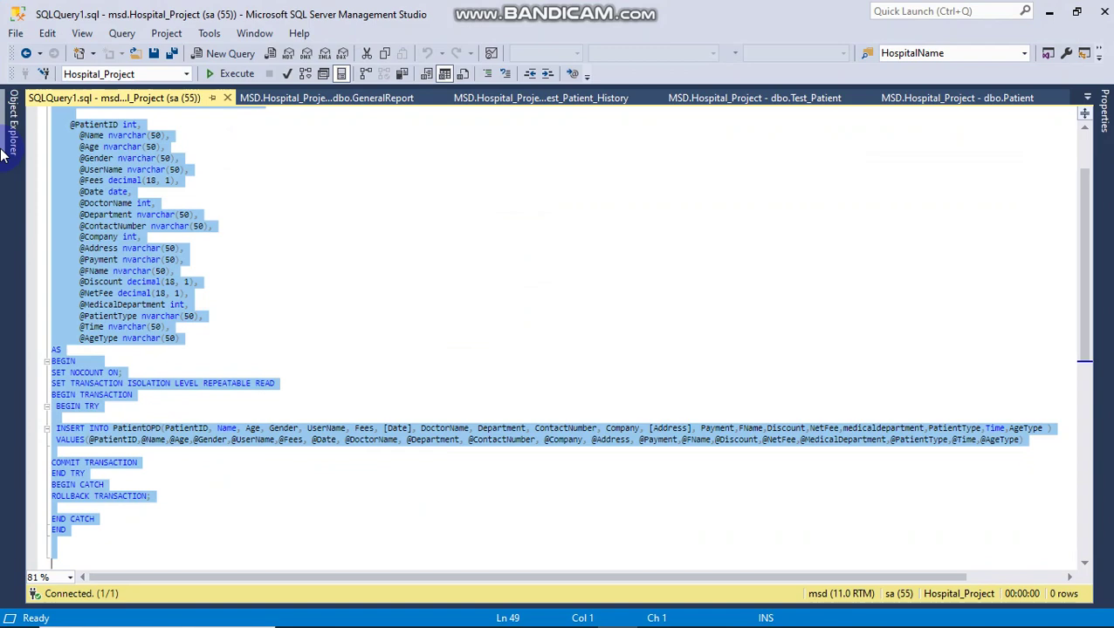
Step: Open the local dbo.PatientOPD design to inspect its AgeType nvarchar(50) column, then return to AnyDesk
click(5, 155)
scroll(174, 292, up, 10)
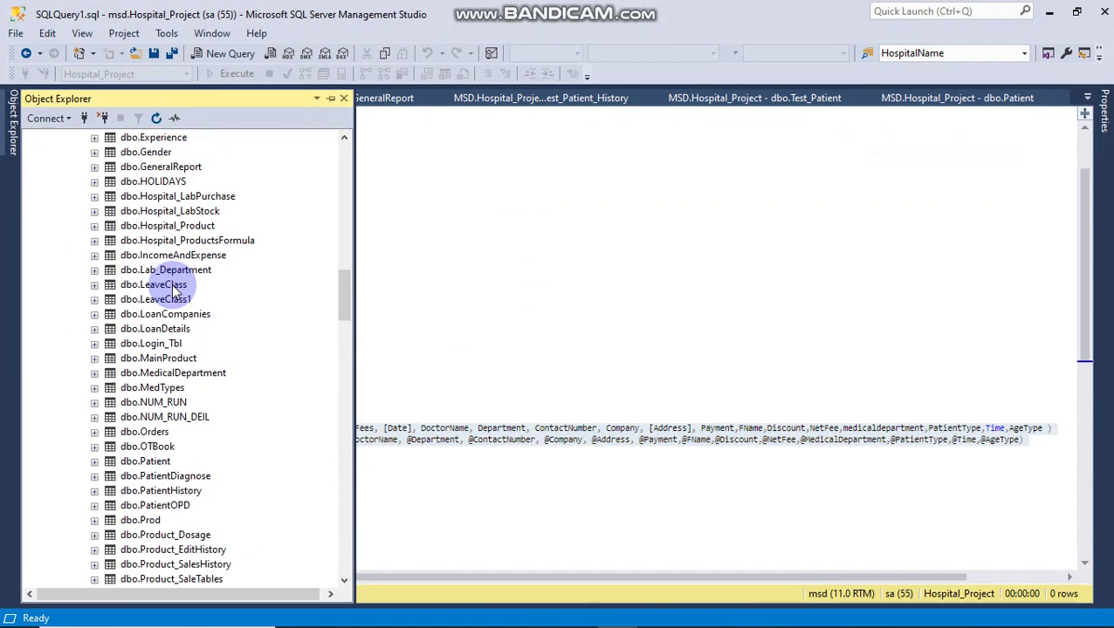
right_click(166, 506)
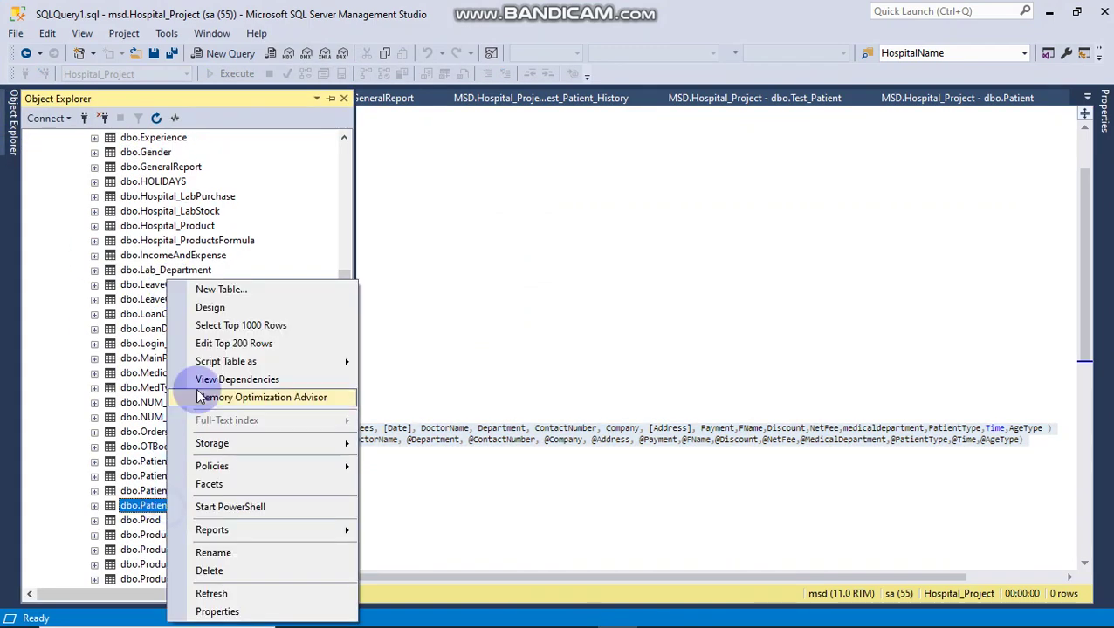
click(210, 307)
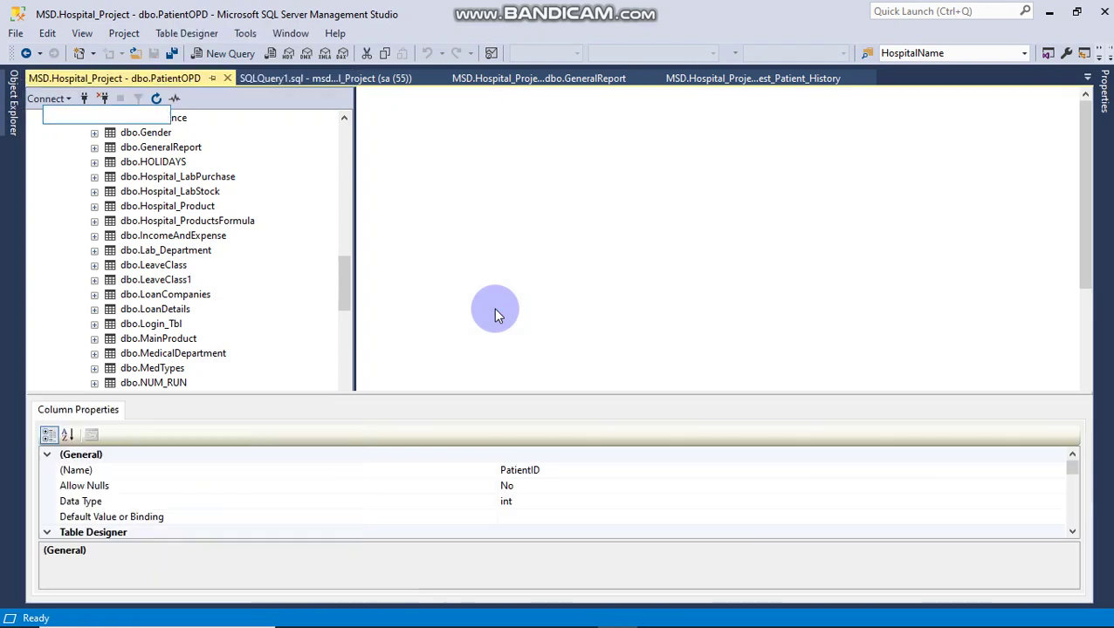
scroll(241, 336, down, 3)
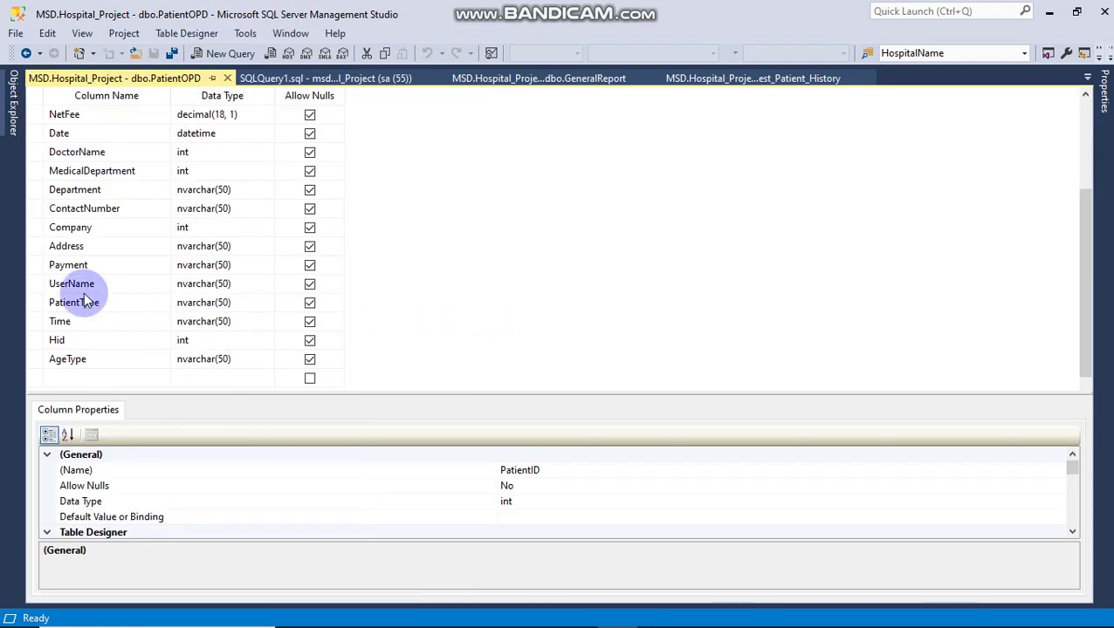
click(32, 359)
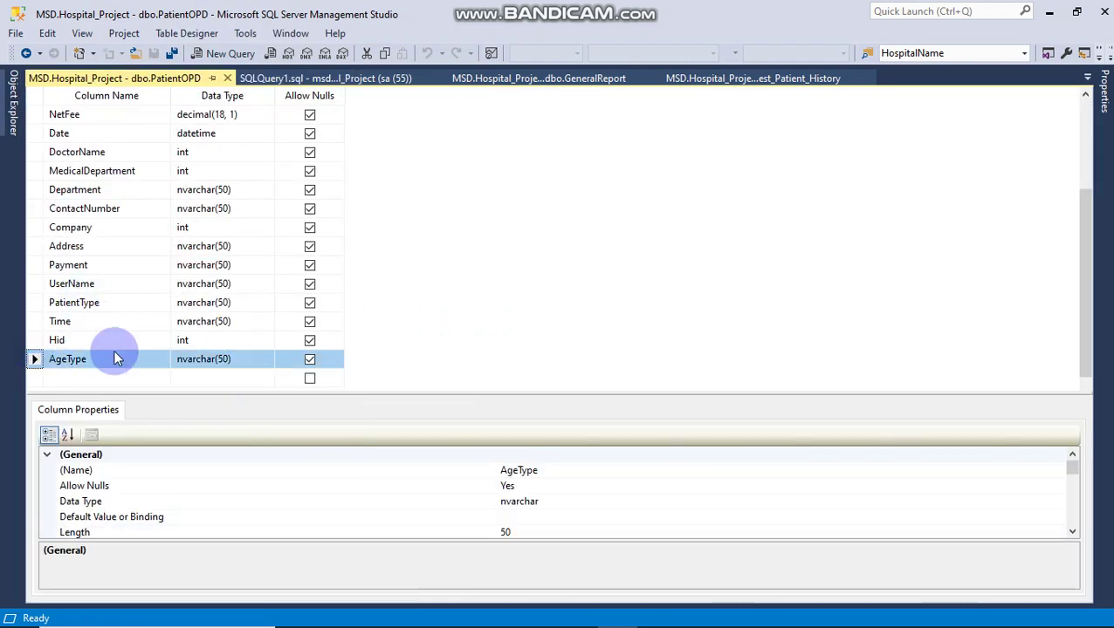
key(alt+Tab)
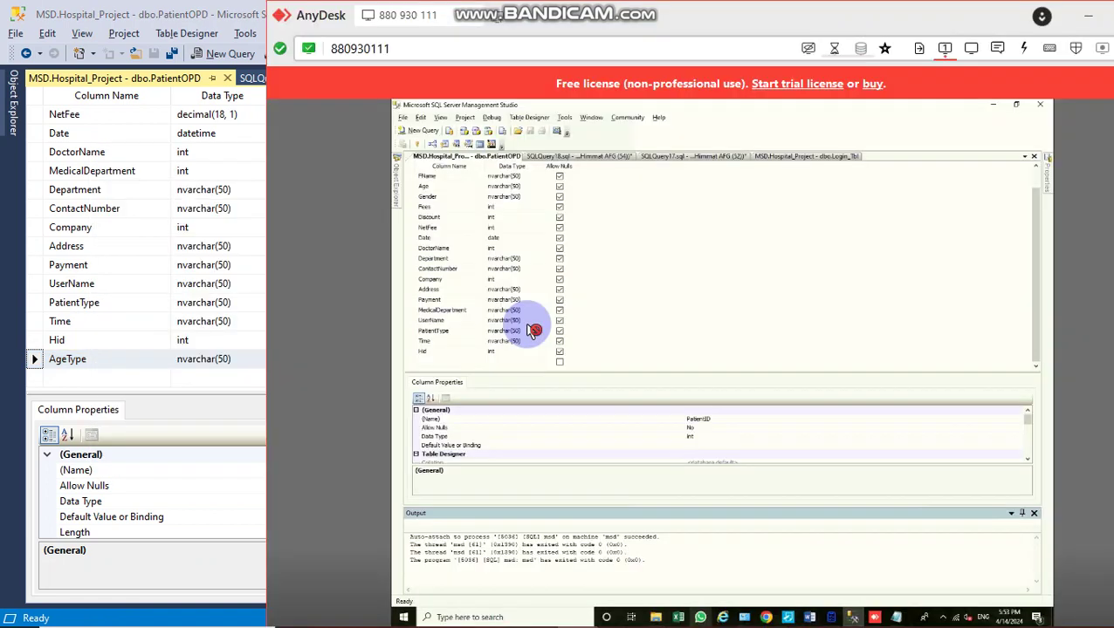
Step: Add an AgeType column of type int below Hid in the remote PatientOPD table and save it
click(443, 363)
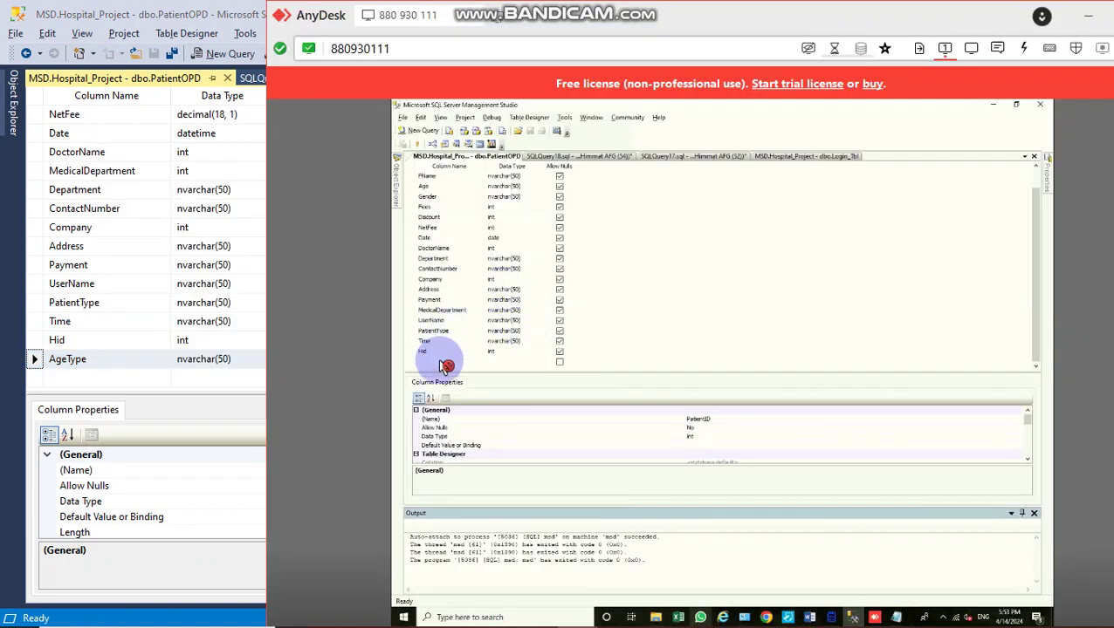
text(AgeType)
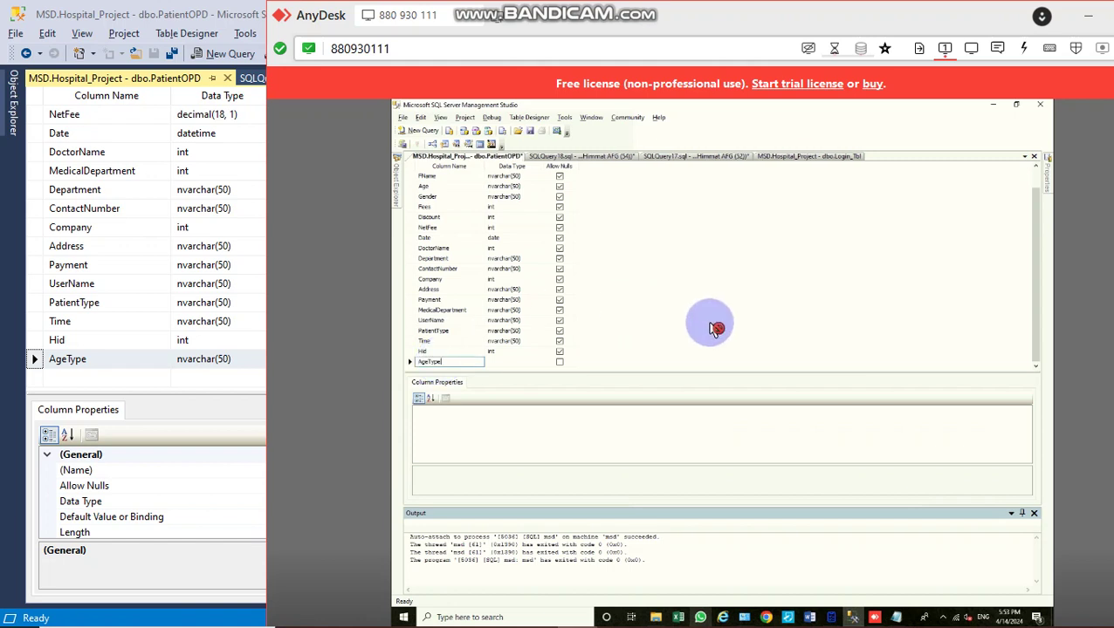
key(Tab)
text(in)
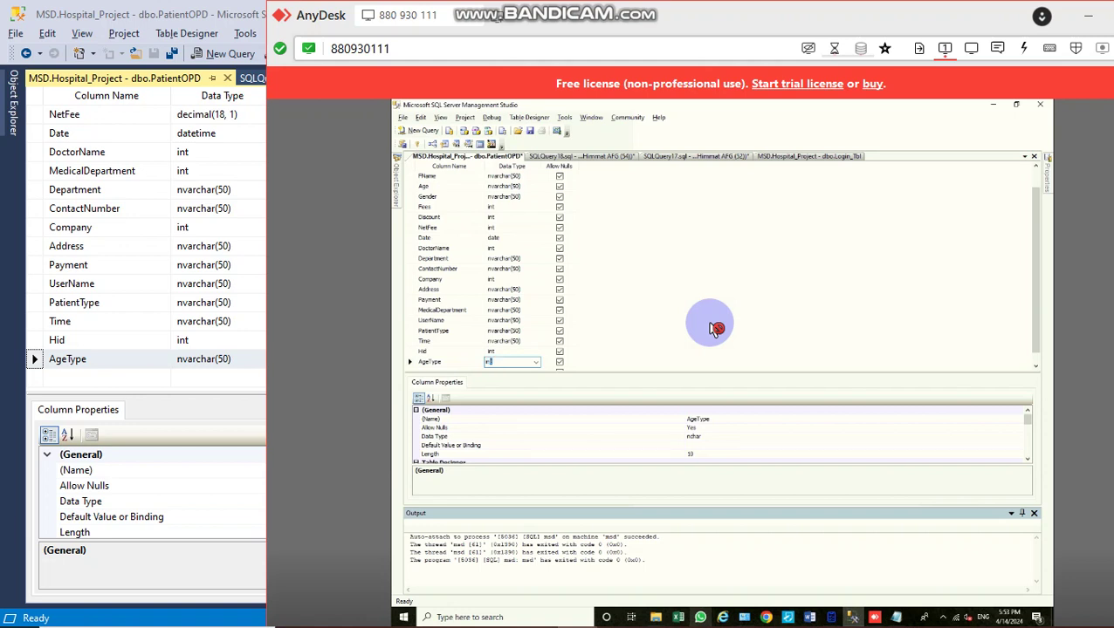
key(ctrl+s)
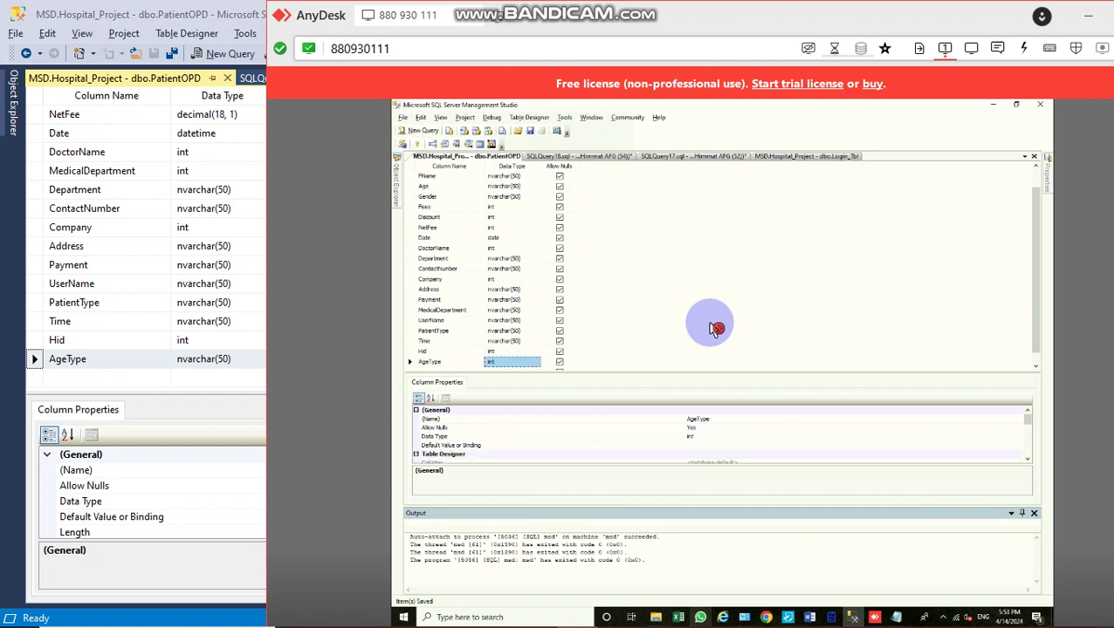
click(586, 161)
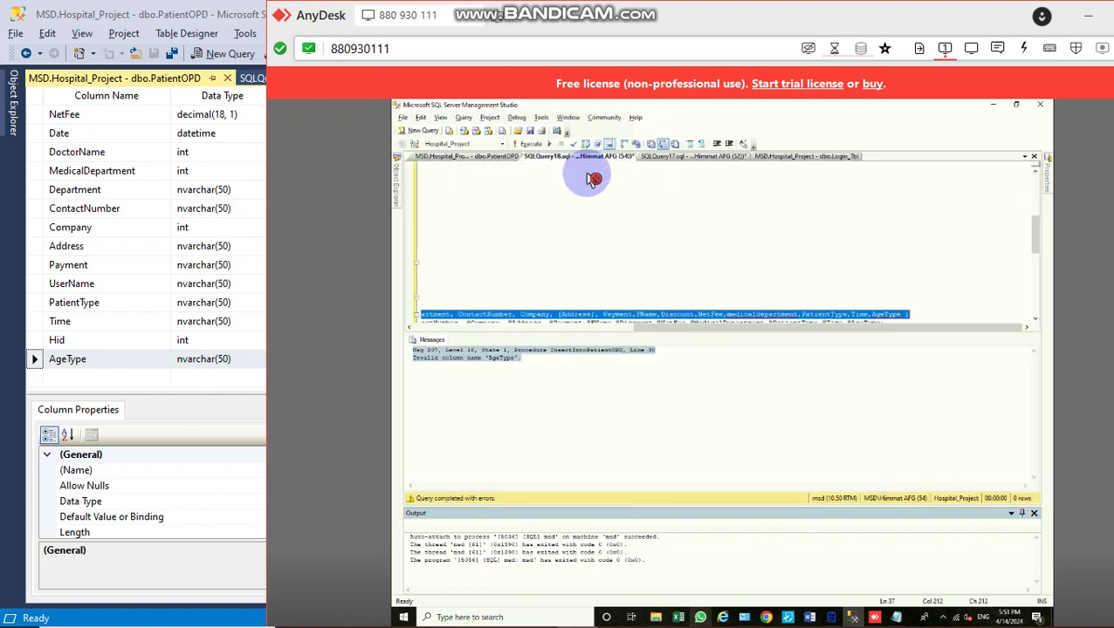
Step: Re-execute the InsertIntoPatientOPD script, which now completes successfully, then minimise SSMS
click(542, 150)
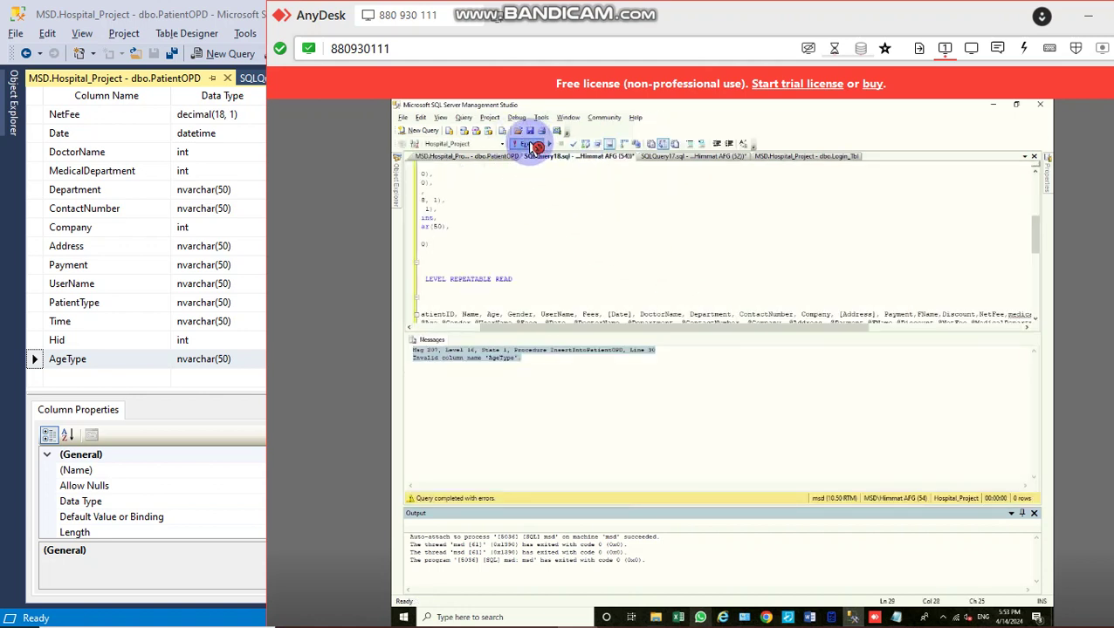
click(646, 237)
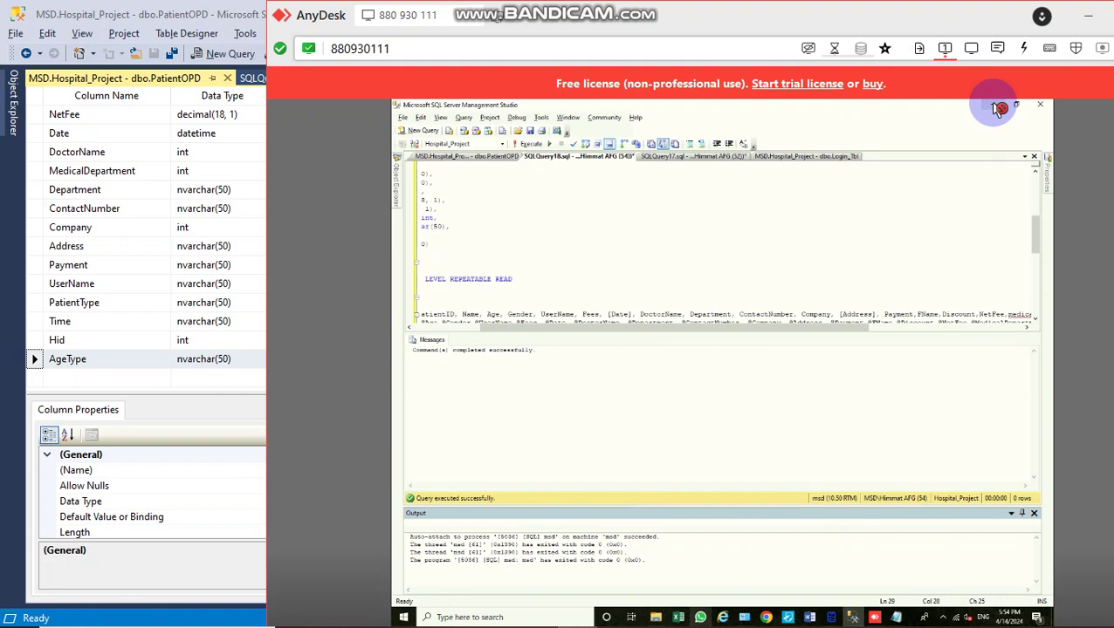
click(998, 106)
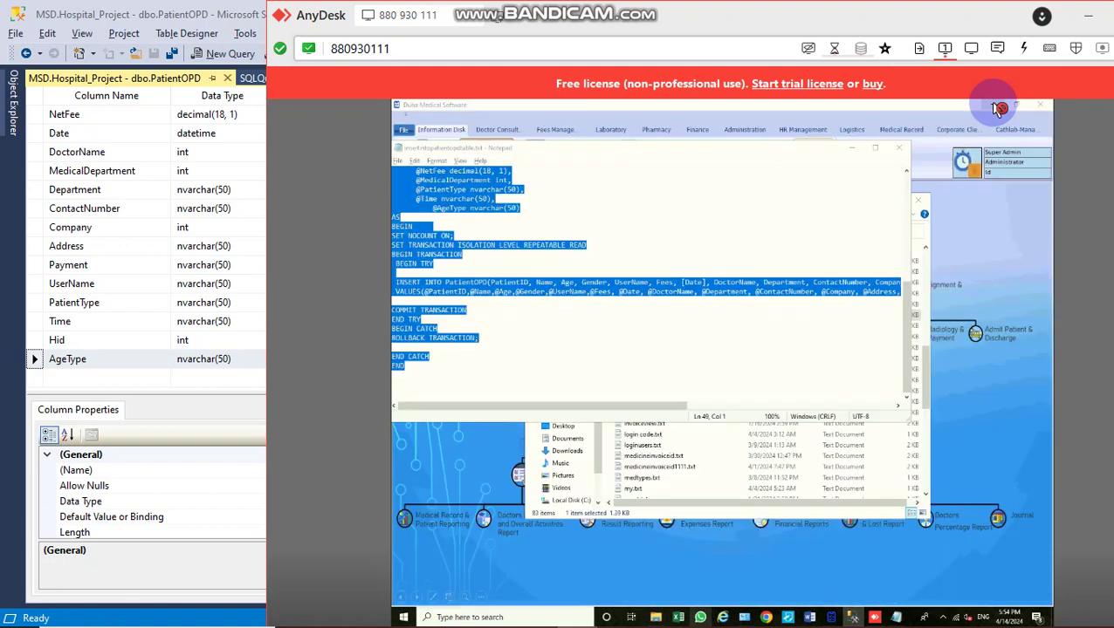
click(902, 151)
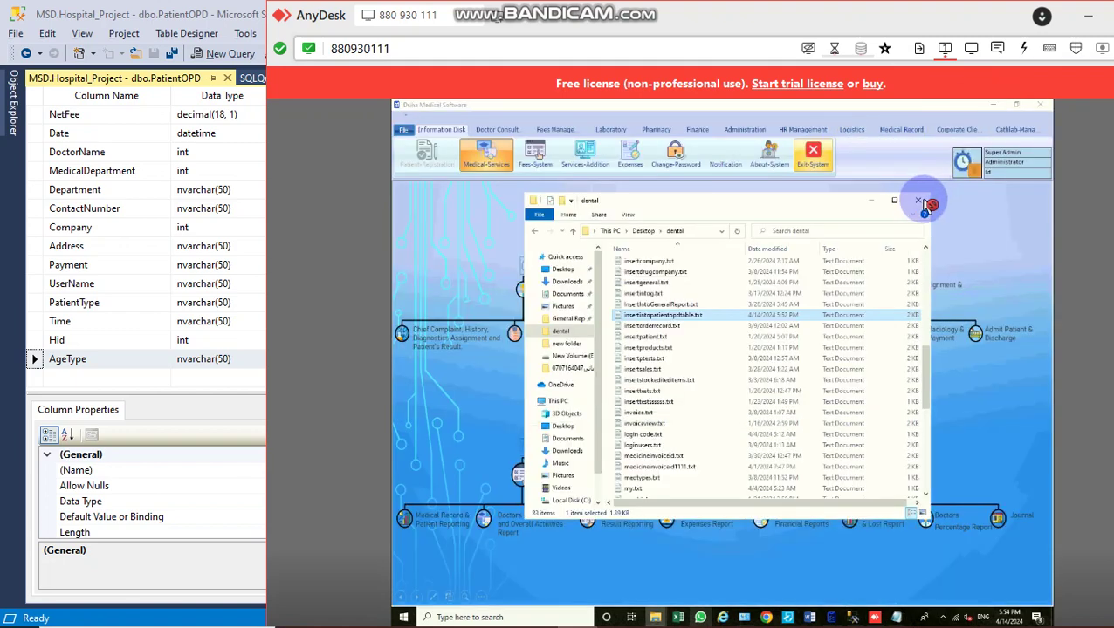
click(925, 204)
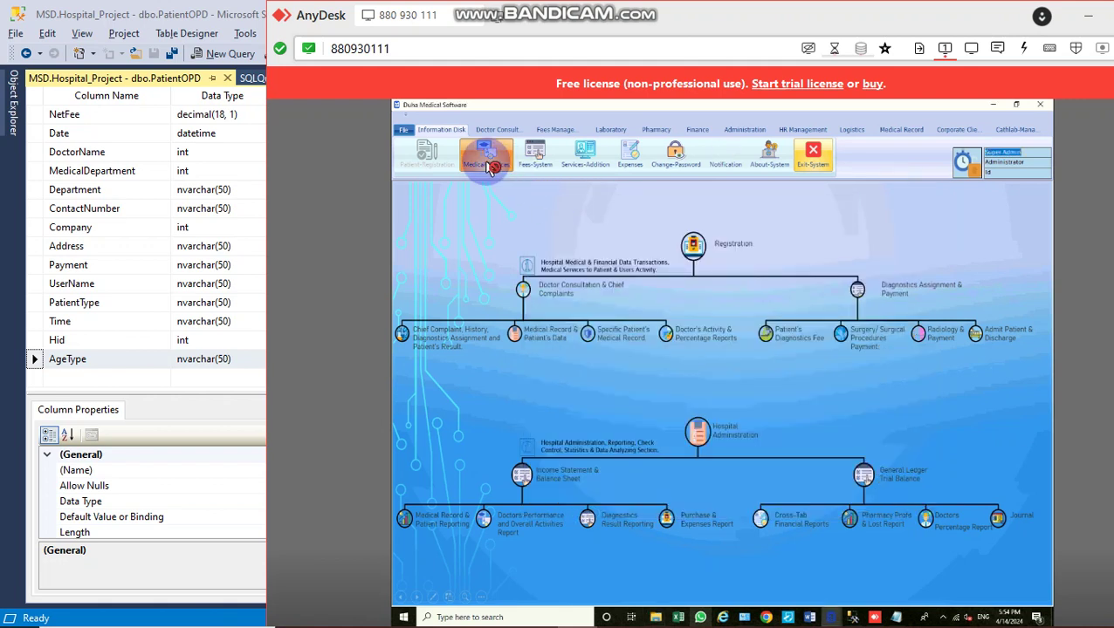
click(489, 164)
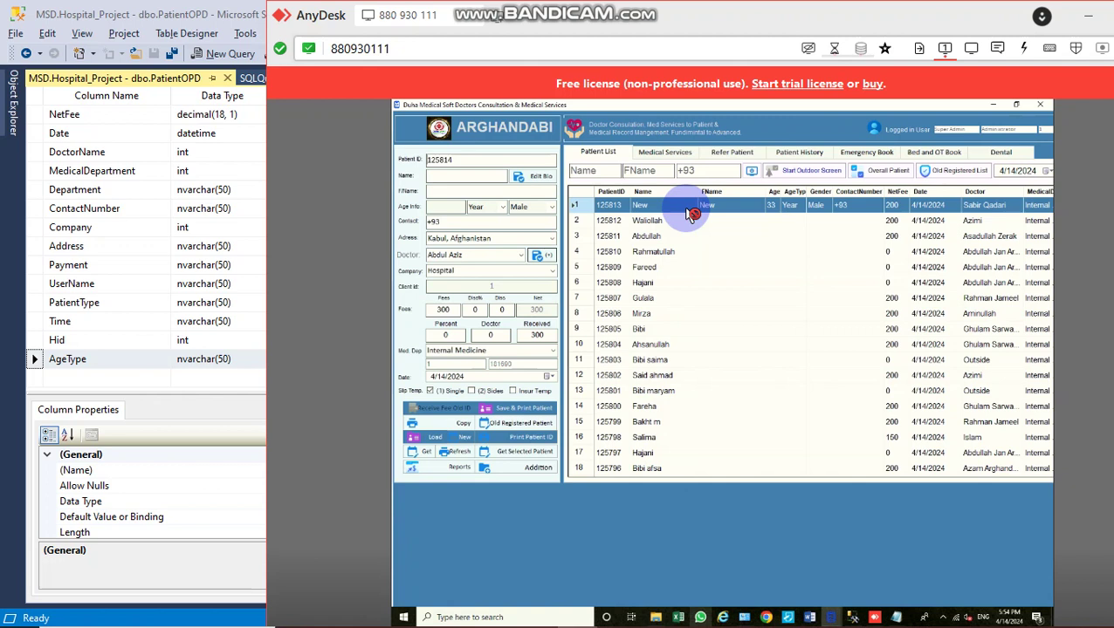
double_click(692, 214)
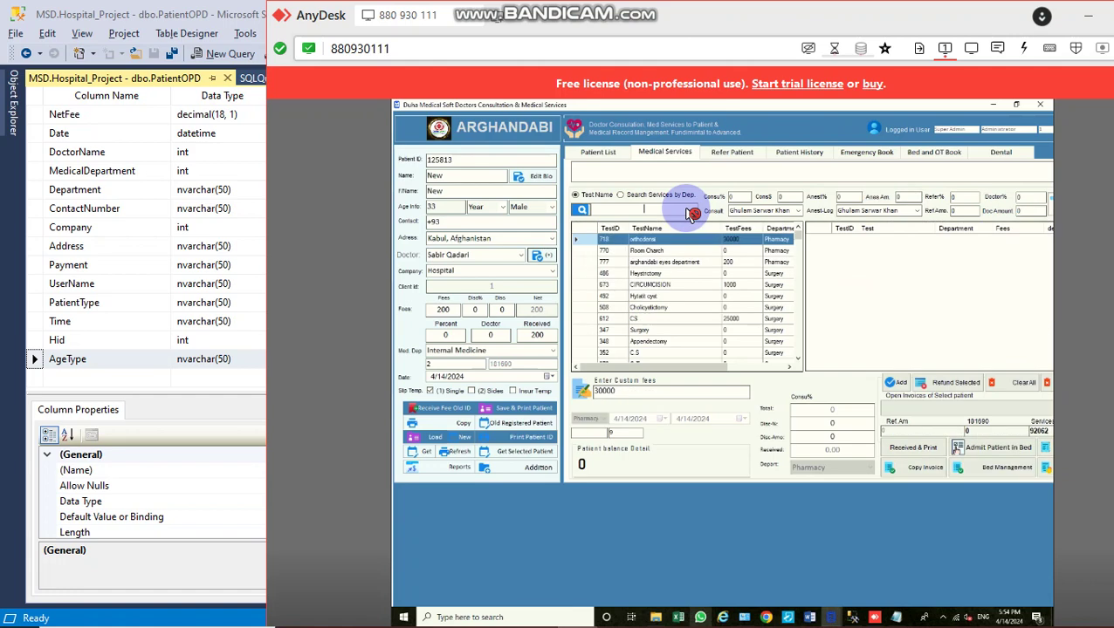
click(478, 256)
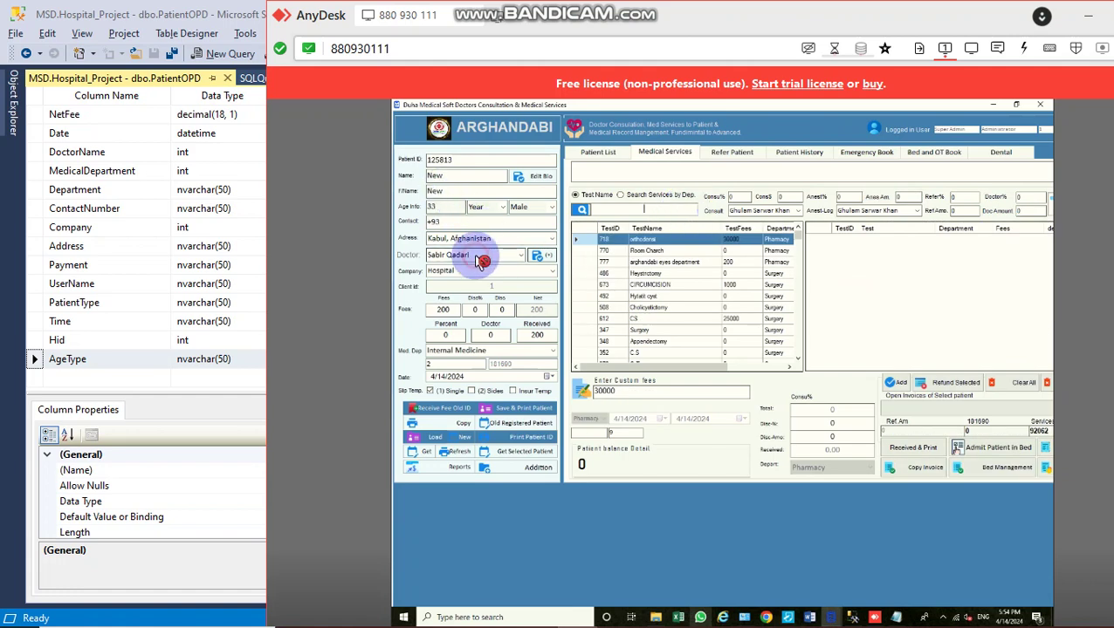